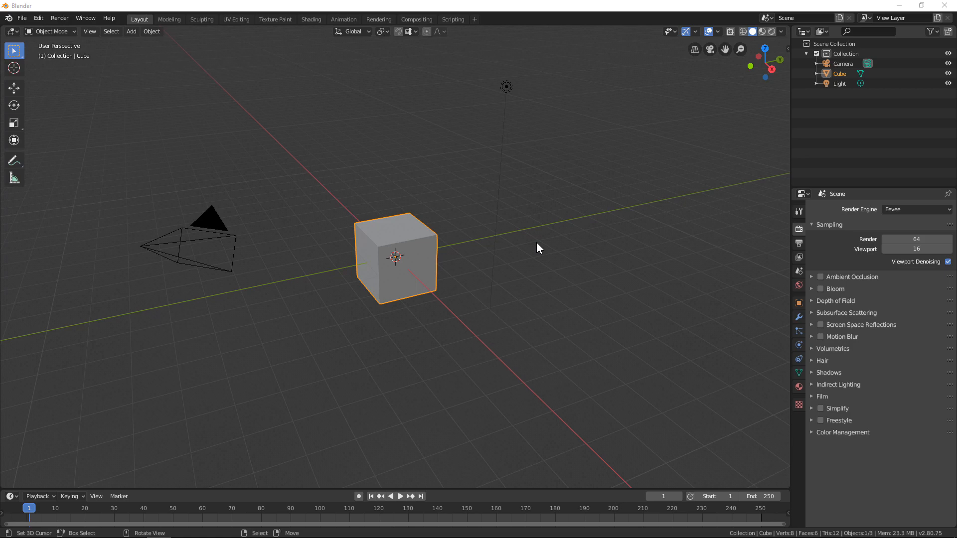
# Delete all the default objects in the scene: the camera, the cube and the light.
pyautogui.rightClick(508, 280)
pyautogui.press('a')
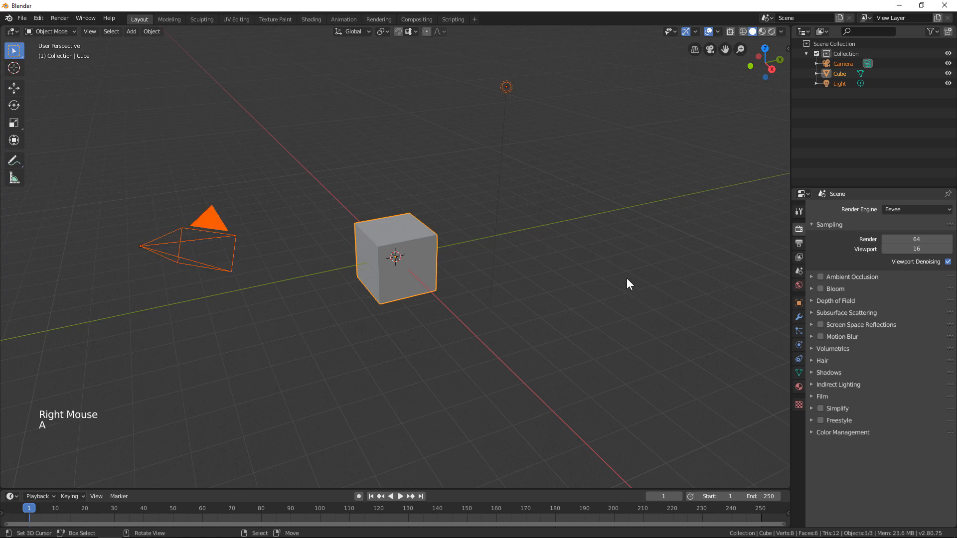
pyautogui.press('Delete')
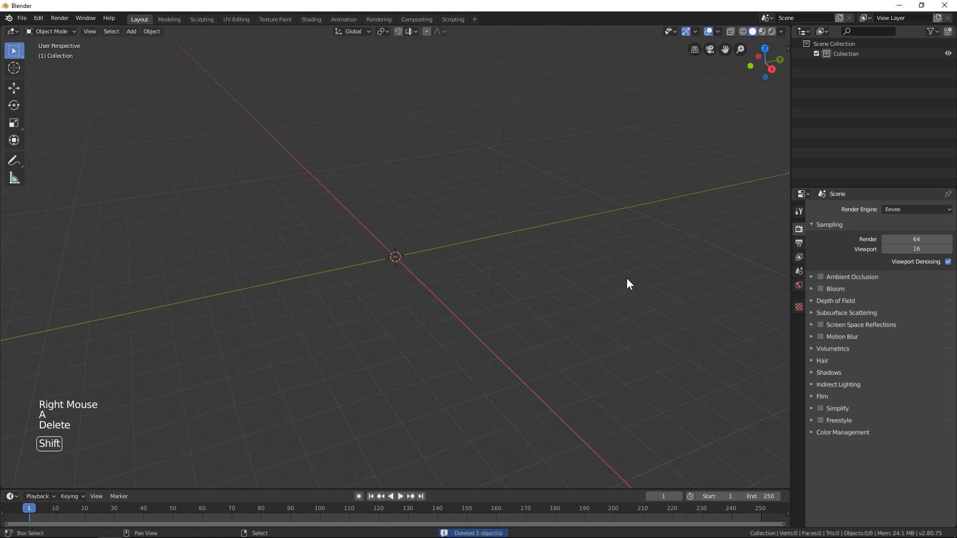
# Add a plane mesh at the scene origin and scale it up by 8 as a floor.
pyautogui.hotkey('shift', 'a')
pyautogui.moveTo(698, 275)
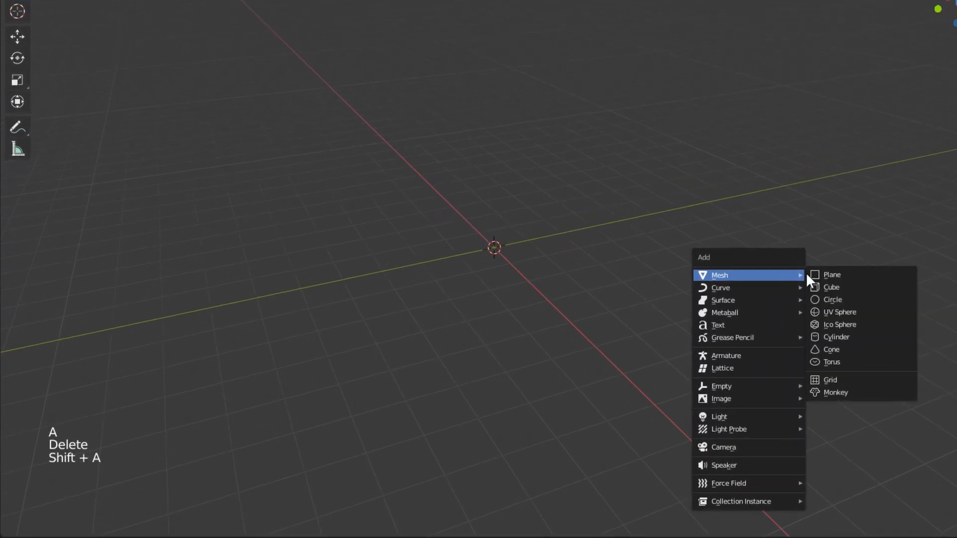
pyautogui.click(847, 275)
pyautogui.write('s8')
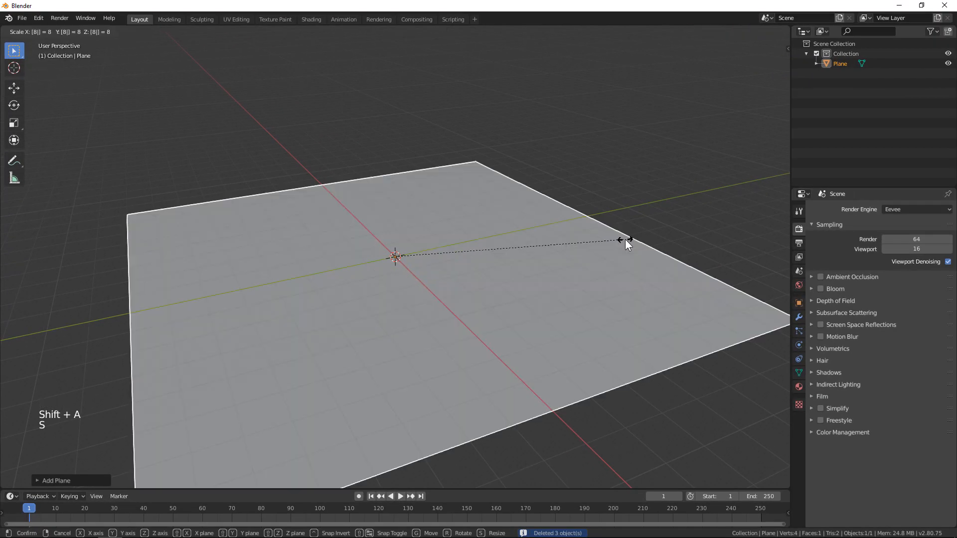
pyautogui.press('Return')
# Add a UV sphere mesh at the centre of the plane and frame it.
pyautogui.hotkey('shift', 'a')
pyautogui.moveTo(627, 239)
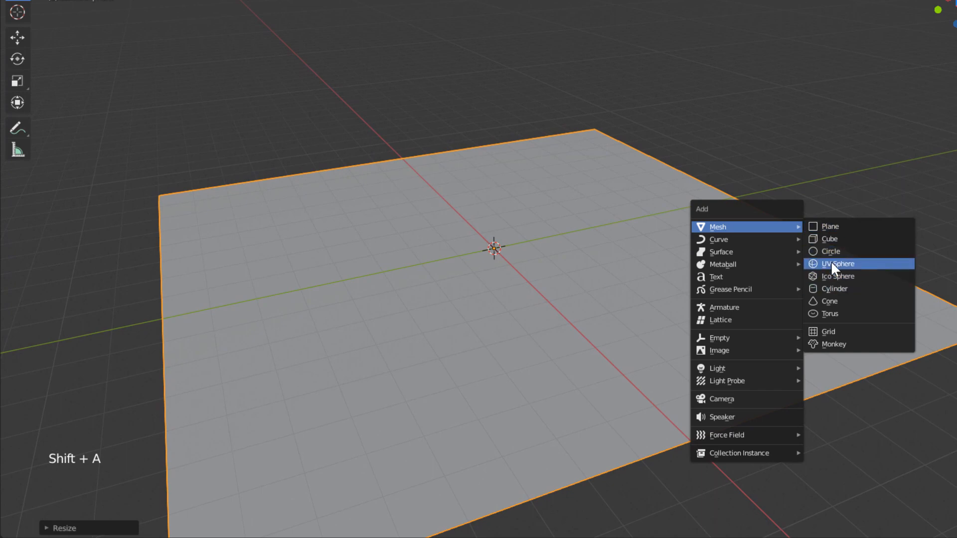
pyautogui.click(832, 265)
pyautogui.press('KP_Decimal')
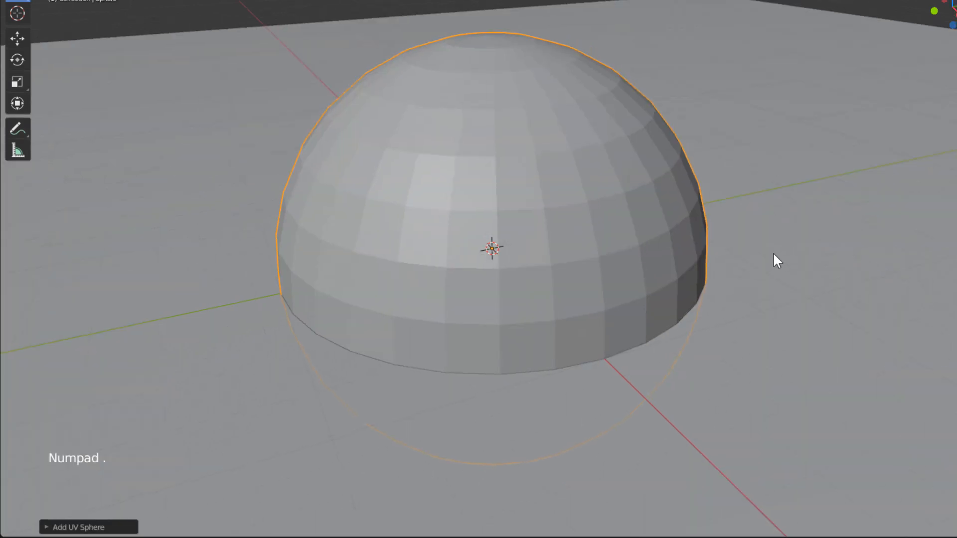
# Give the sphere a level 1 subdivision and smooth shading.
pyautogui.hotkey('ctrl', '1')
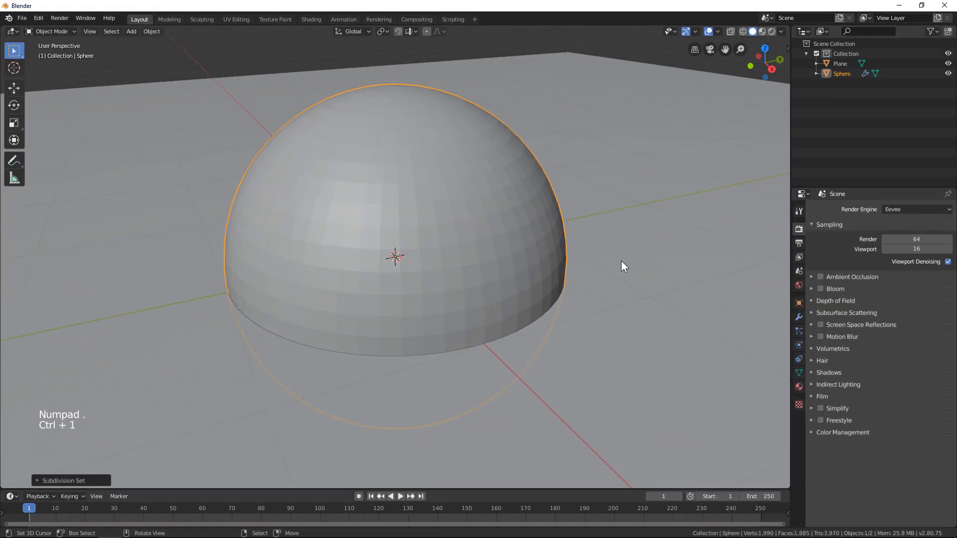
pyautogui.press('w')
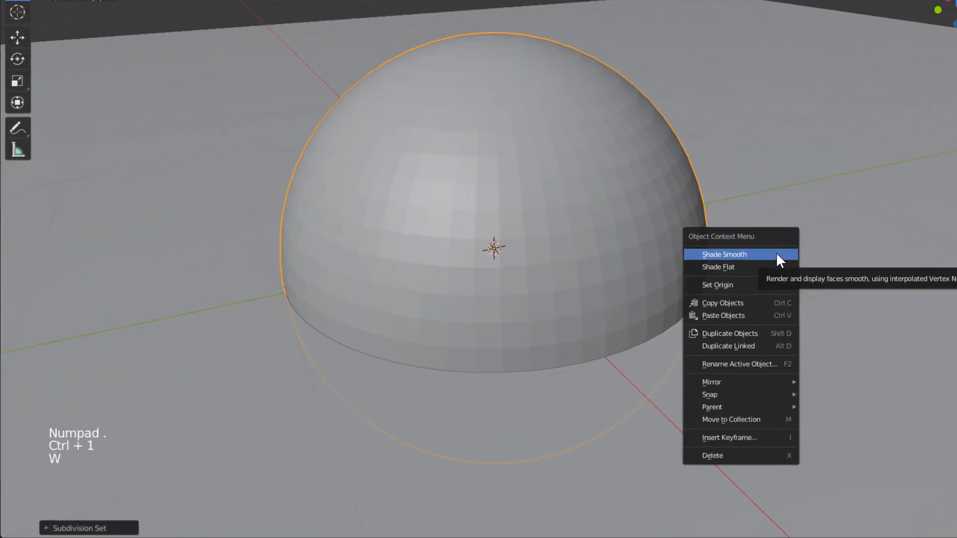
pyautogui.click(632, 261)
# Move the sphere up 1 m along Z so it rests on the plane.
pyautogui.scroll(-4, 624, 261)
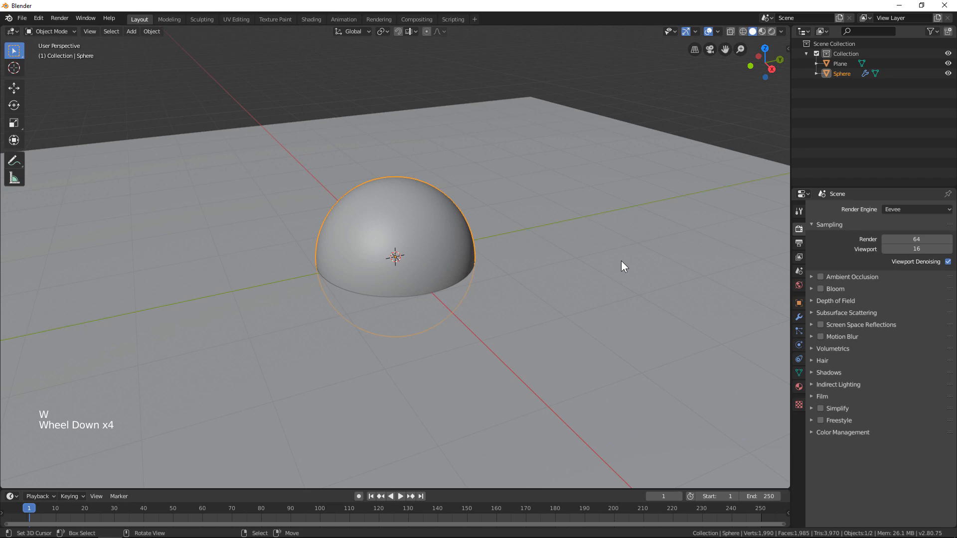
pyautogui.write('gz')
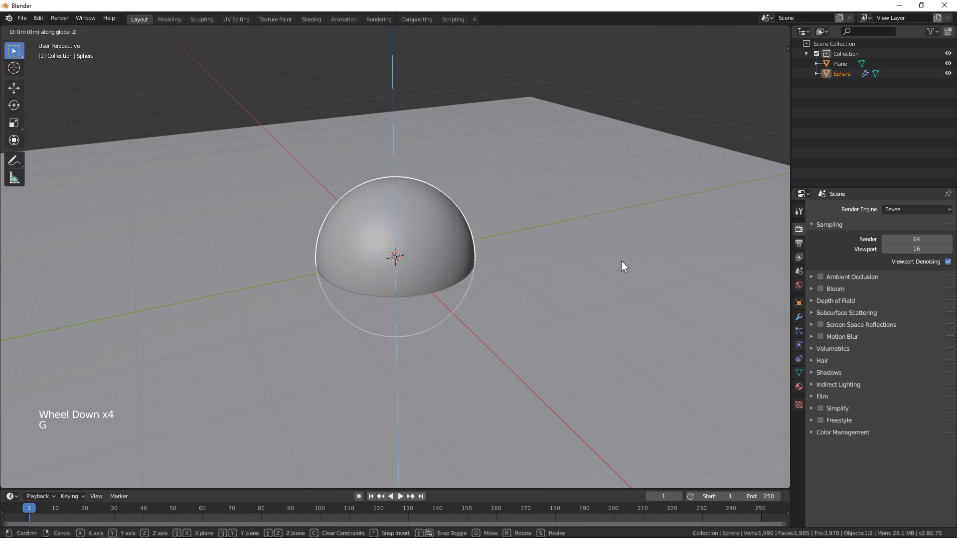
pyautogui.write('1')
pyautogui.press('Return')
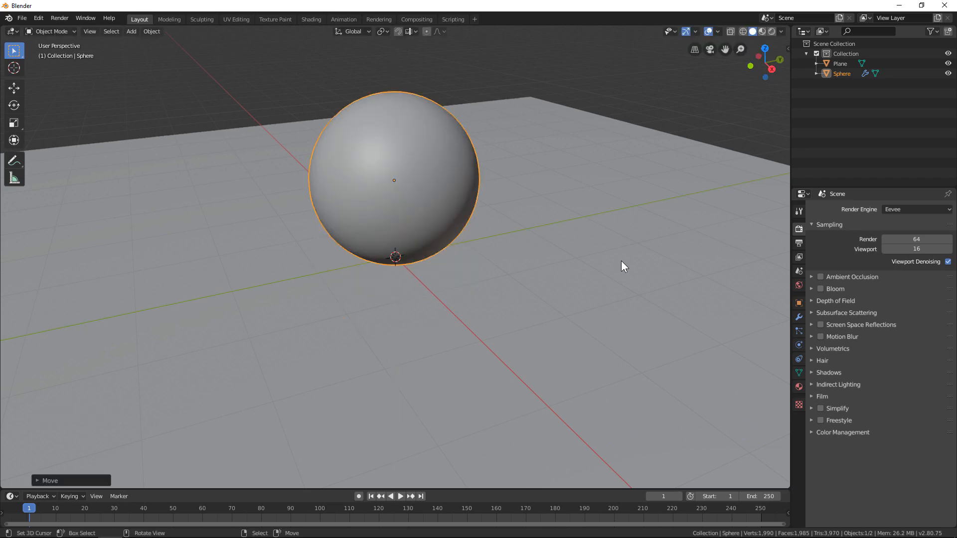
# Add a cube mesh at the origin and move it up 1 m along Z onto the plane.
pyautogui.scroll(-3, 621, 261)
pyautogui.moveTo(612, 259); pyautogui.dragTo(555, 257, button='middle')
pyautogui.hotkey('shift', 'a')
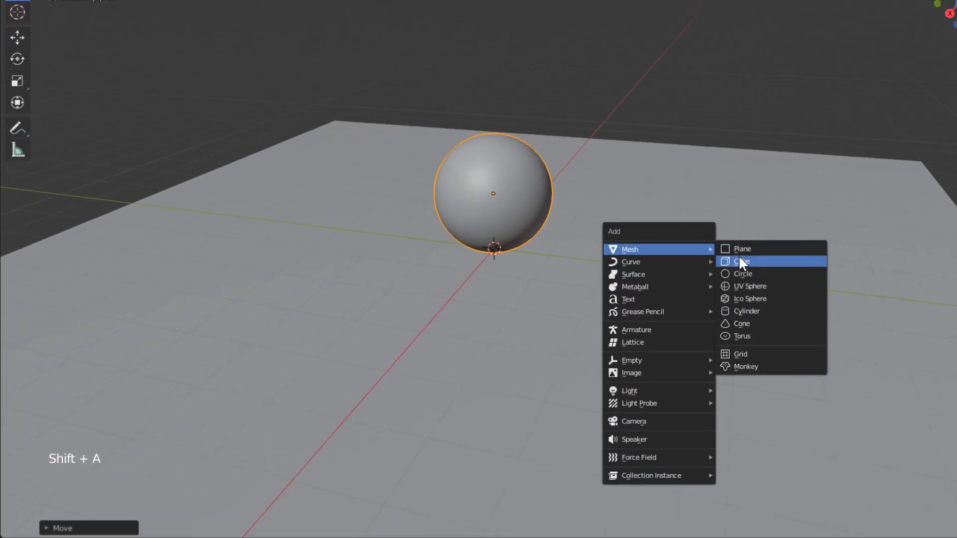
pyautogui.click(591, 263)
pyautogui.press('g')
pyautogui.press('z')
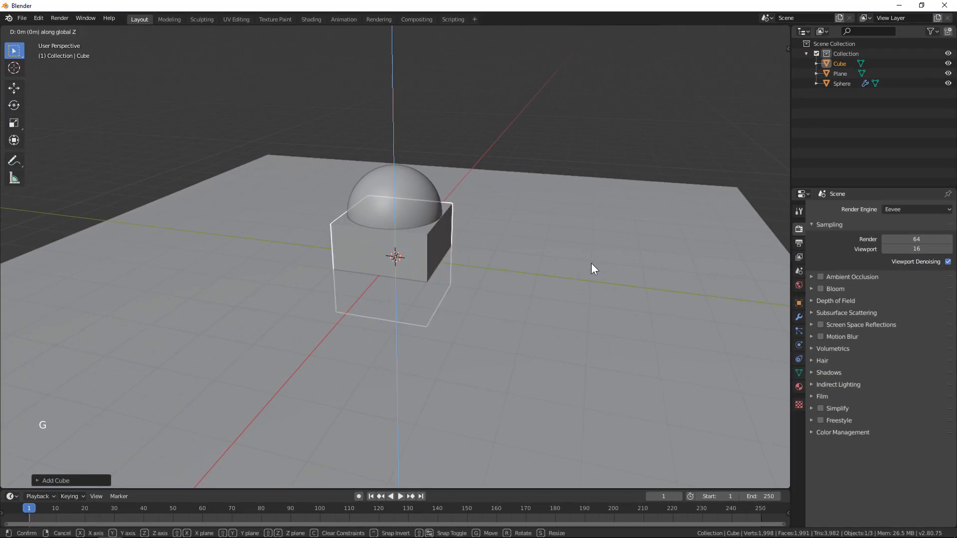
pyautogui.press('1')
pyautogui.click(591, 263)
# Move the cube beside the sphere with Z locked, about 2.15 m along X and -3.45 m along Y.
pyautogui.press('g')
pyautogui.hotkey('shift', 'z')
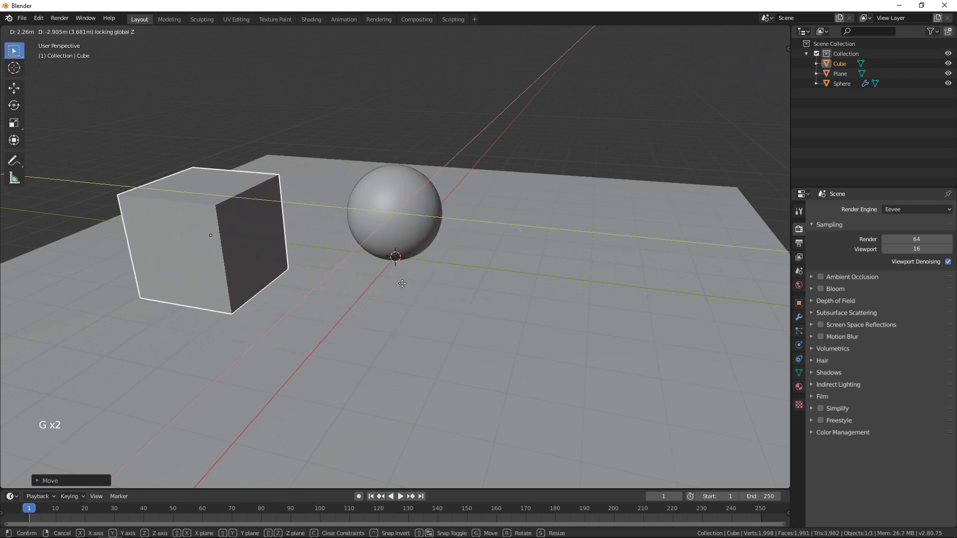
pyautogui.hotkey('shift', 'z')
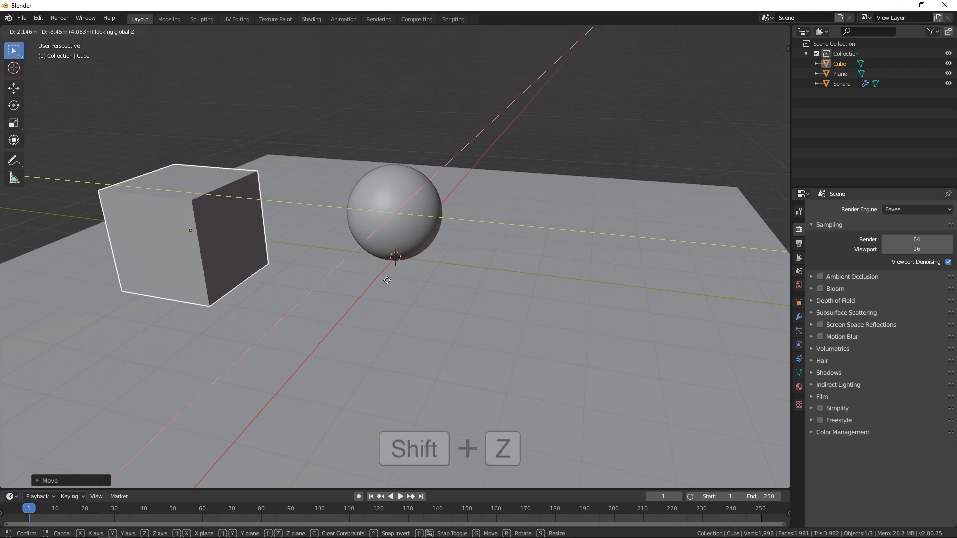
pyautogui.click(387, 276)
# Switch the viewport to Rendered shading with the whole plane, cube and sphere in view.
pyautogui.scroll(-2, 505, 311)
pyautogui.moveTo(504, 310); pyautogui.dragTo(482, 319, button='middle')
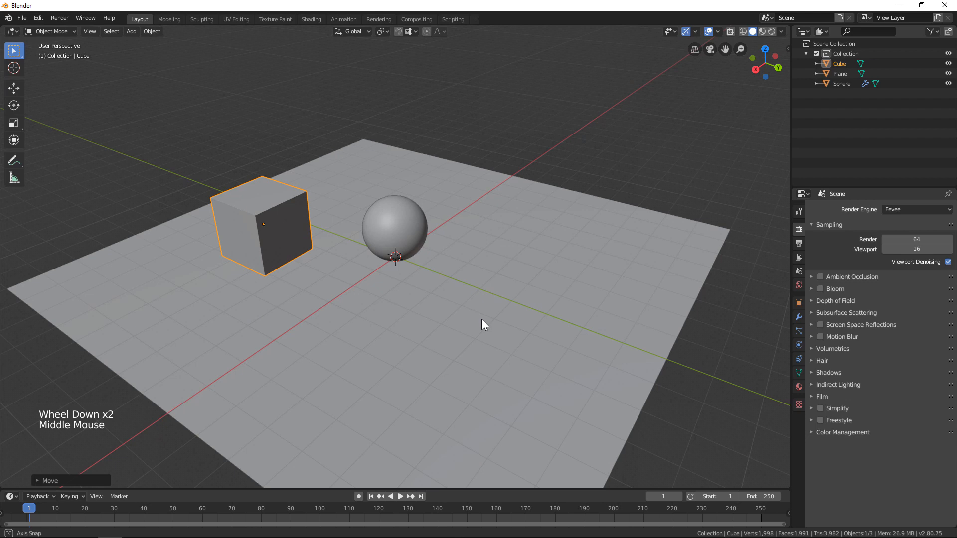
pyautogui.moveTo(481, 319); pyautogui.dragTo(481, 319, button='middle')
pyautogui.press('z')
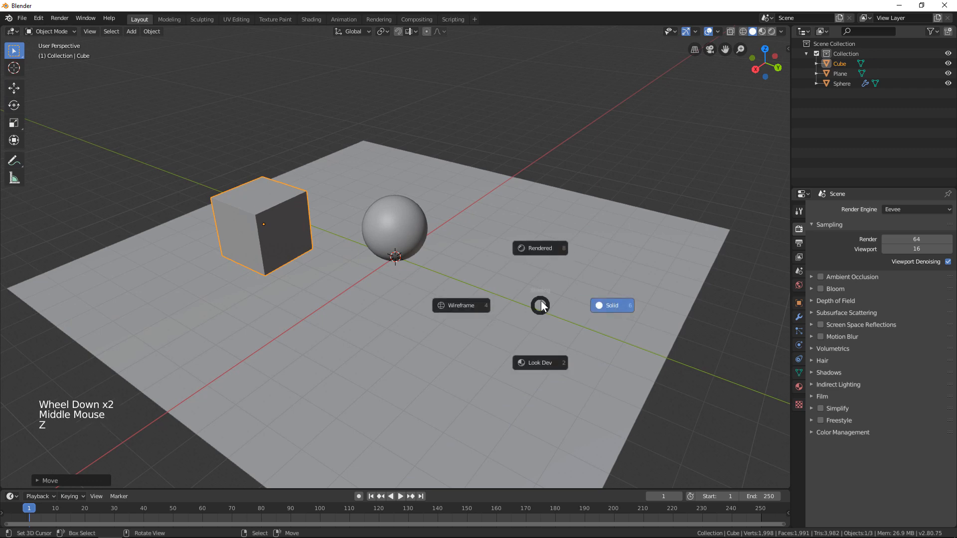
pyautogui.click(550, 249)
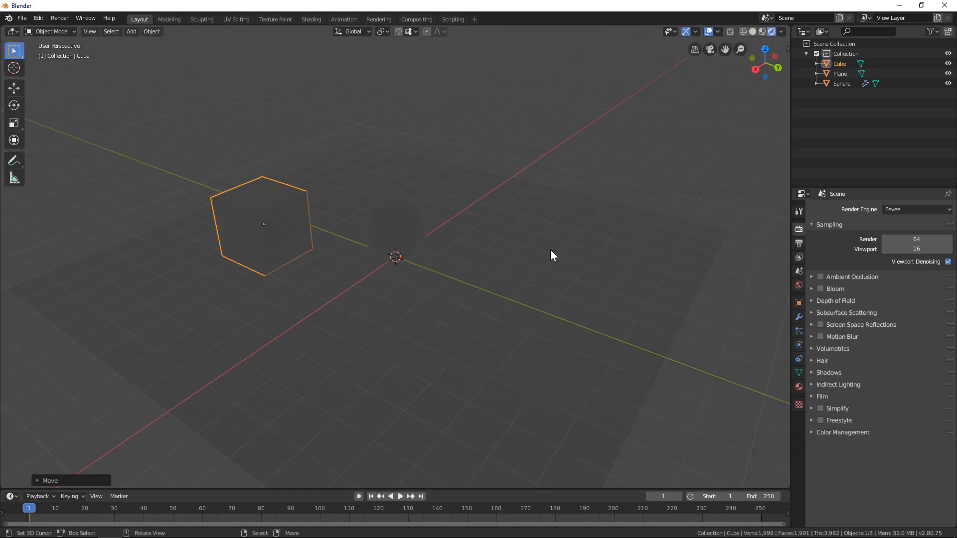
# Create a new material on the sphere and set its surface shader to Emission.
pyautogui.rightClick(415, 215)
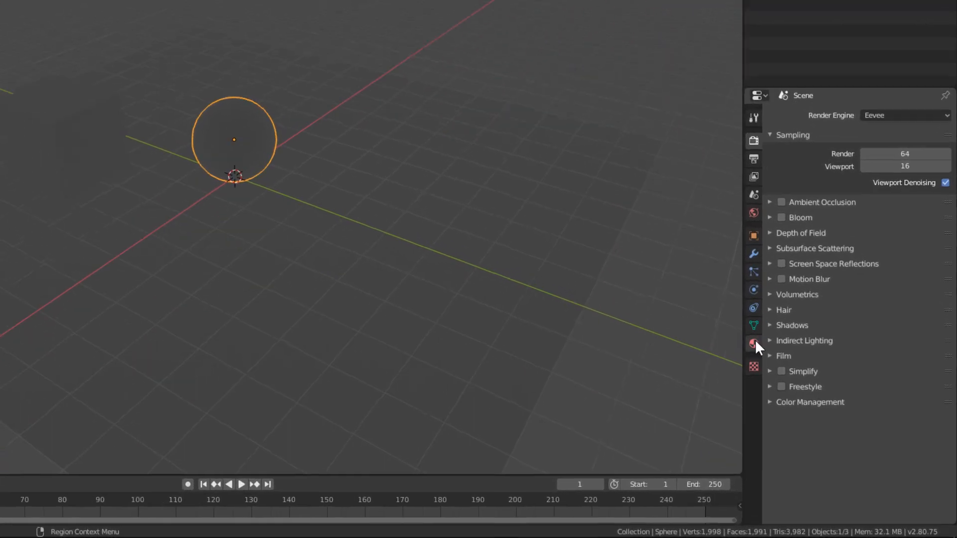
pyautogui.click(799, 387)
pyautogui.click(820, 170)
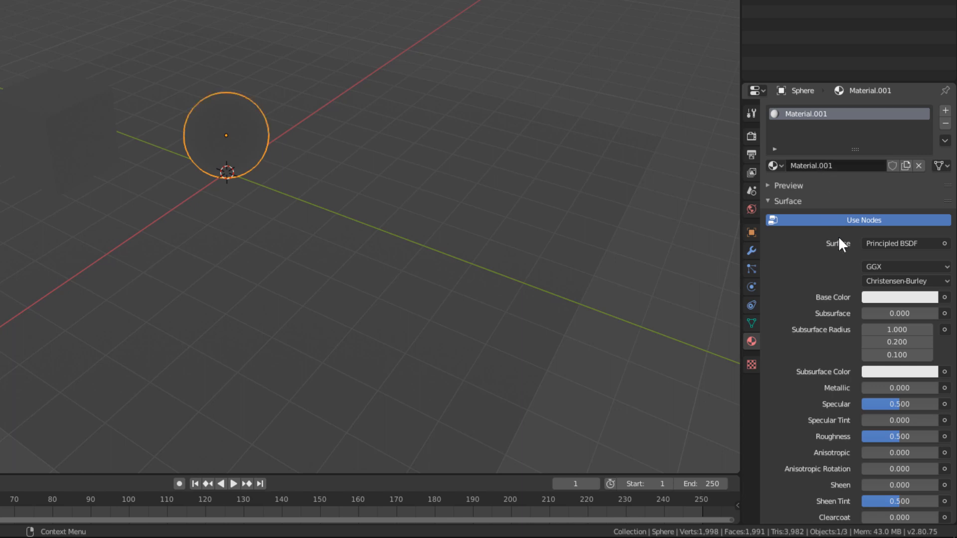
pyautogui.click(878, 243)
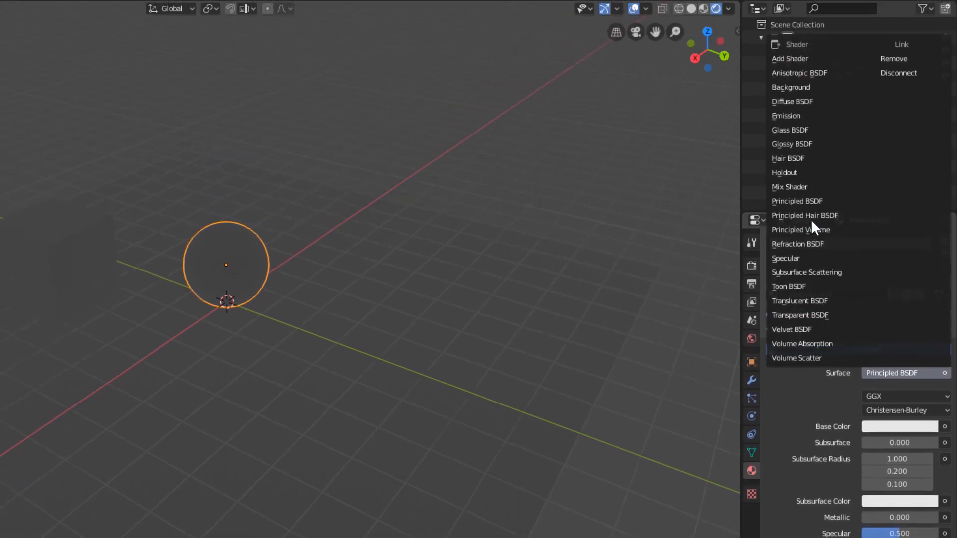
pyautogui.click(794, 117)
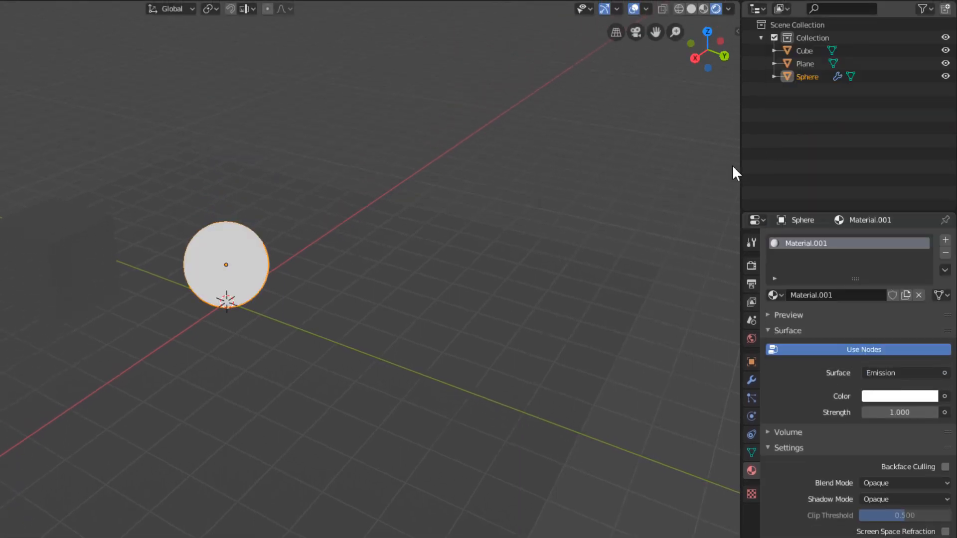
# Set the emission strength of the sphere's material to 10.
pyautogui.doubleClick(900, 413)
pyautogui.write('10')
pyautogui.press('Return')
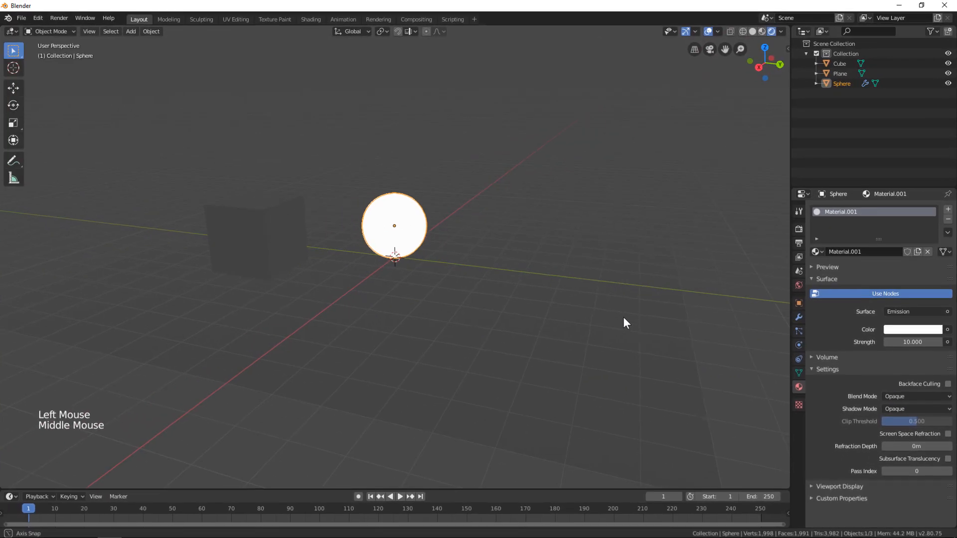
# Return the viewport to Solid shading and add an Irradiance Volume light probe at the origin.
pyautogui.moveTo(624, 317); pyautogui.dragTo(597, 319, button='middle')
pyautogui.scroll(-1, 595, 317)
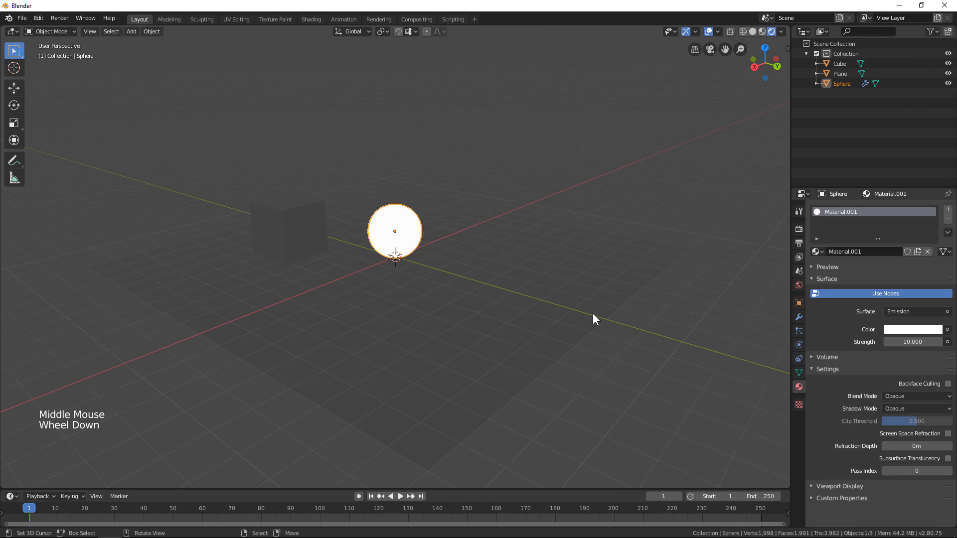
pyautogui.press('z')
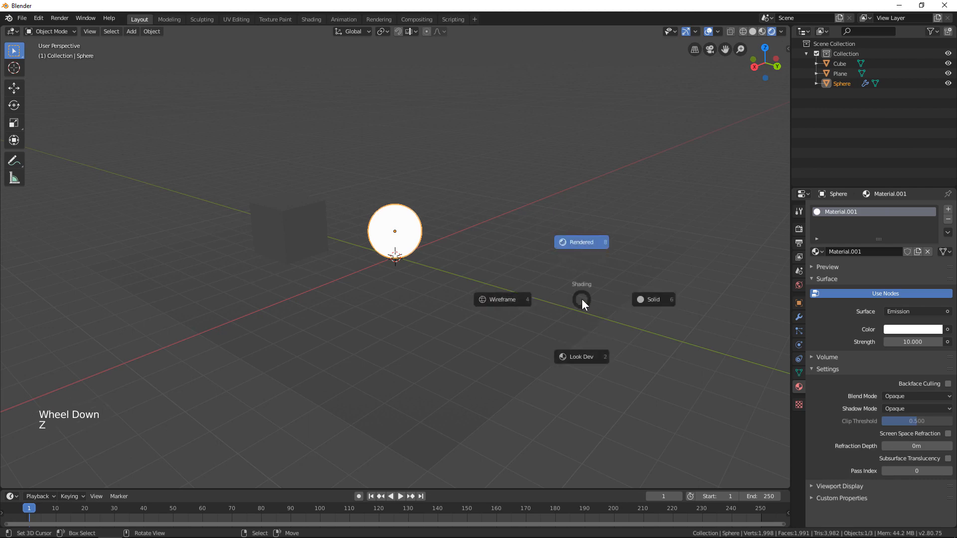
pyautogui.click(653, 299)
pyautogui.hotkey('shift', 'a')
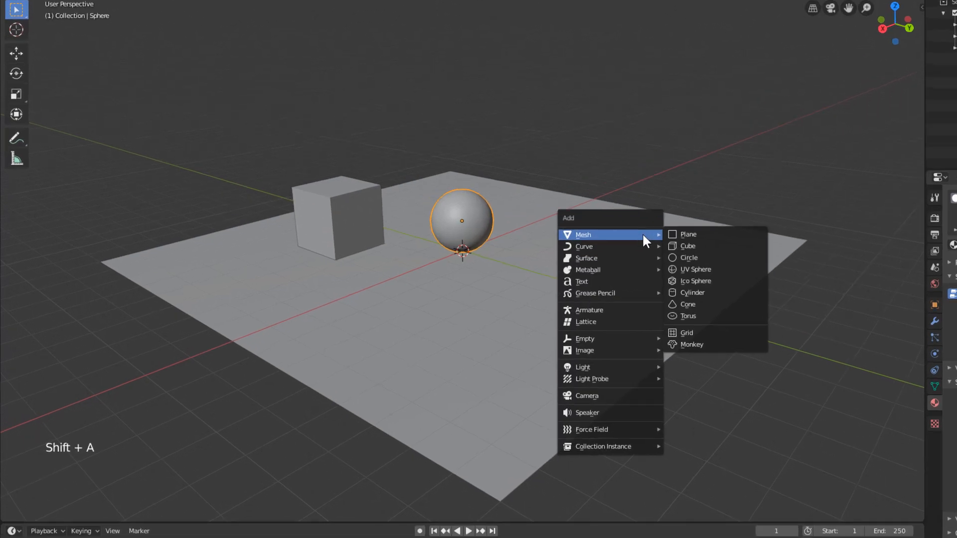
pyautogui.moveTo(518, 364)
pyautogui.click(597, 386)
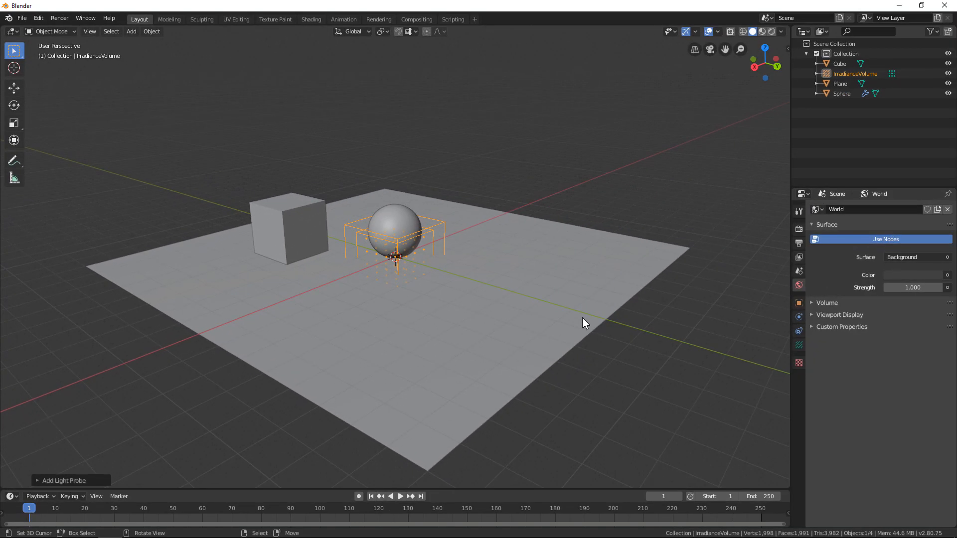
# Scale the irradiance volume by 8 in X and Y only, leaving out Z, to match the plane.
pyautogui.press('s')
pyautogui.press('8')
pyautogui.hotkey('shift', 'z')
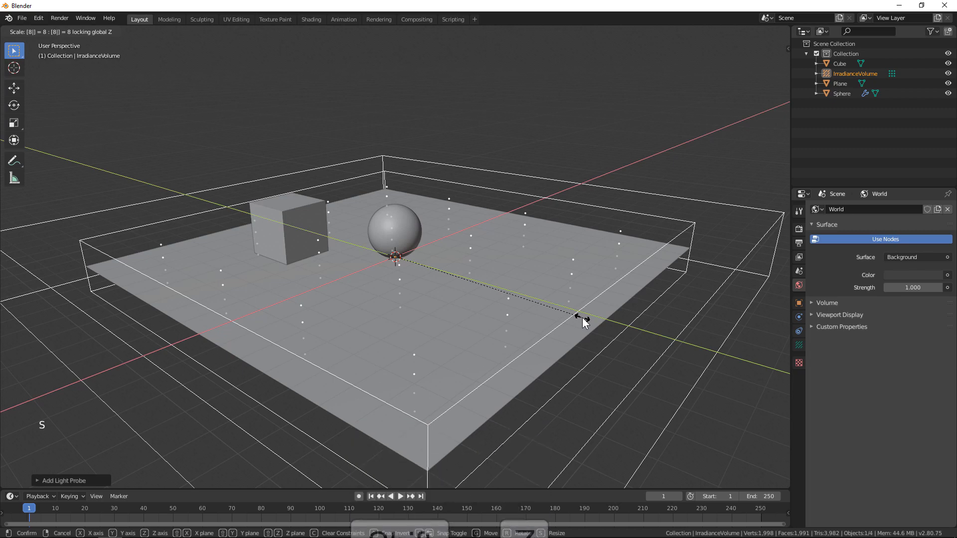
pyautogui.click(582, 318)
# In front view, stretch the irradiance volume along Z and raise it until it encloses the sphere and cube.
pyautogui.press('KP_1')
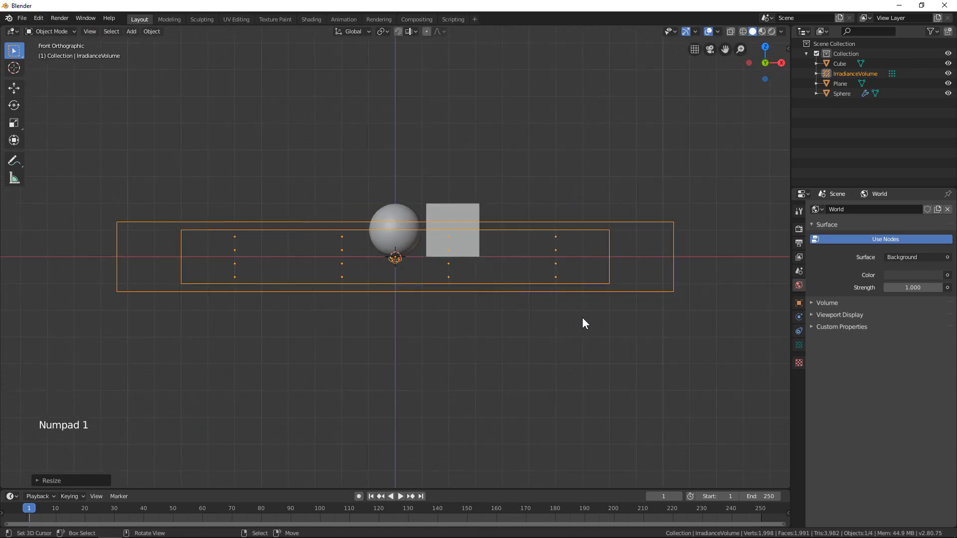
pyautogui.press('s')
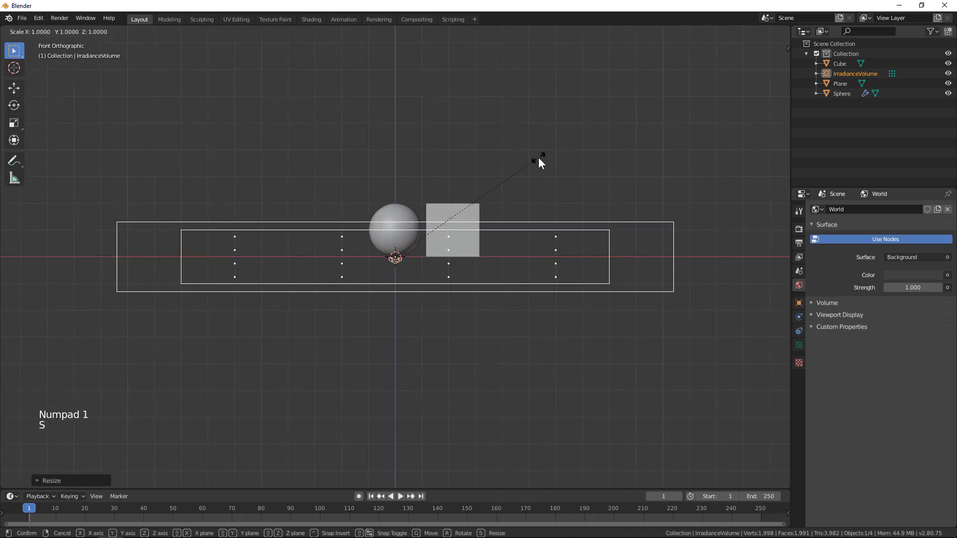
pyautogui.click(552, 53)
pyautogui.press('g')
pyautogui.press('z')
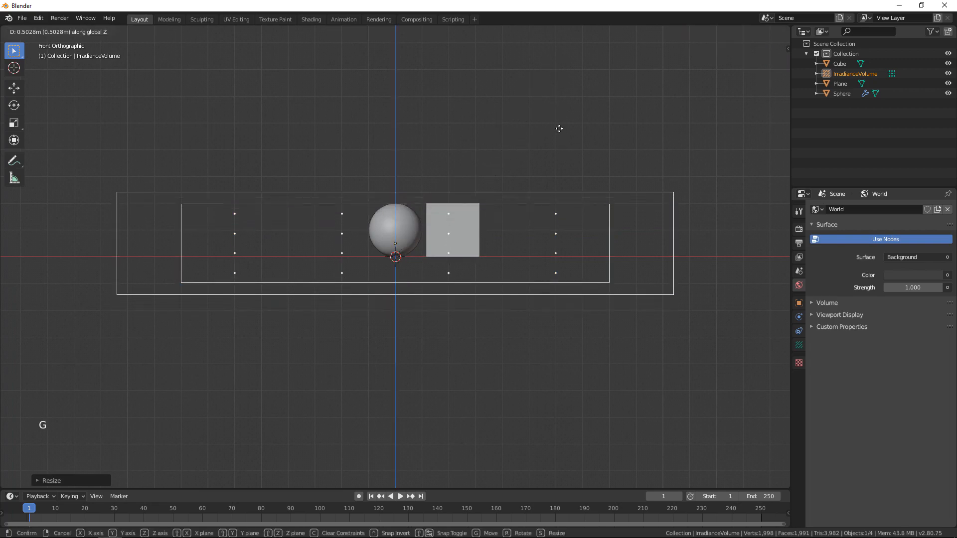
pyautogui.click(555, 26)
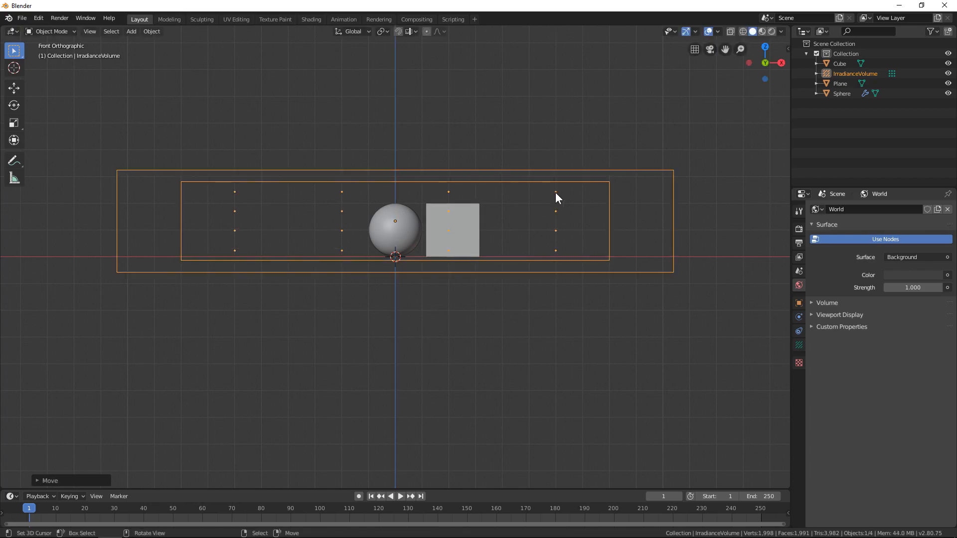
# Go back to a perspective view of the scene and display it with Rendered shading.
pyautogui.moveTo(556, 193)
pyautogui.mouseDown(button='middle')
pyautogui.moveTo(566, 207)
pyautogui.moveTo(528, 216)
pyautogui.moveTo(777, 219)
pyautogui.moveTo(46, 217)
pyautogui.moveTo(71, 214)
pyautogui.mouseUp(button='middle')
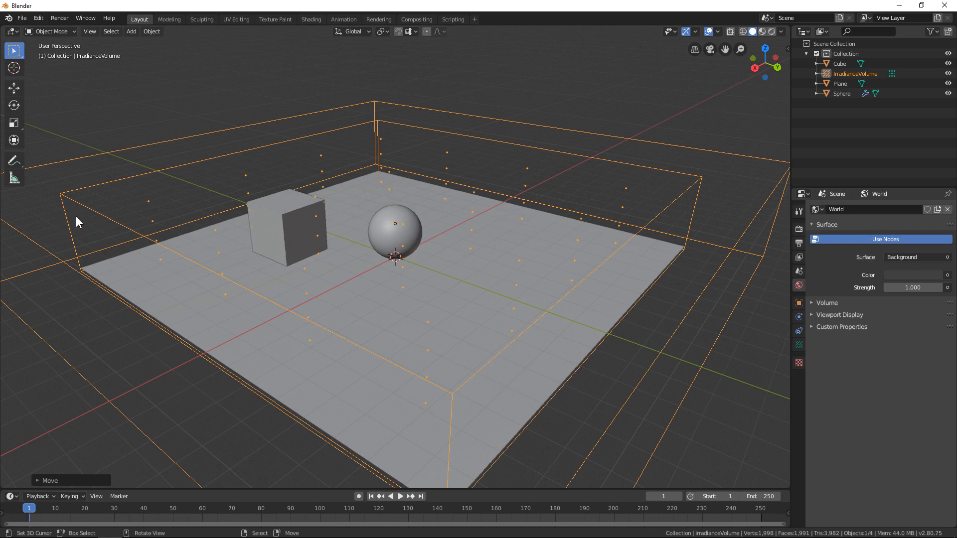
pyautogui.press('z')
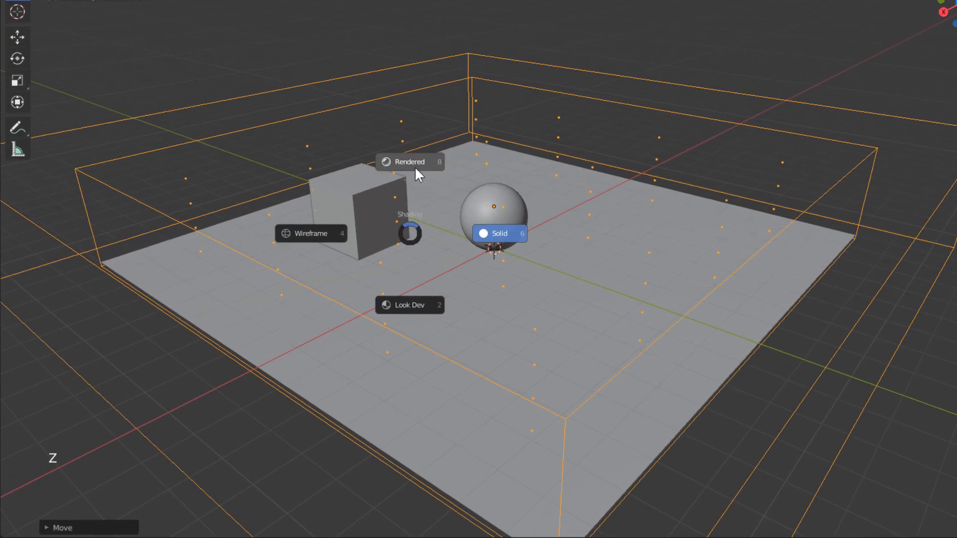
pyautogui.click(415, 163)
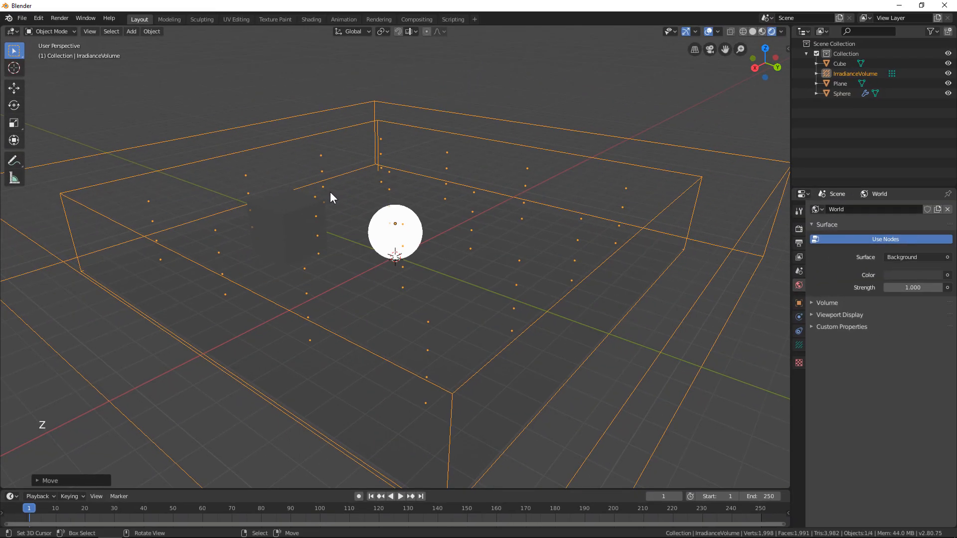
# Bake the scene's indirect lighting from the Eevee render settings.
pyautogui.click(759, 211)
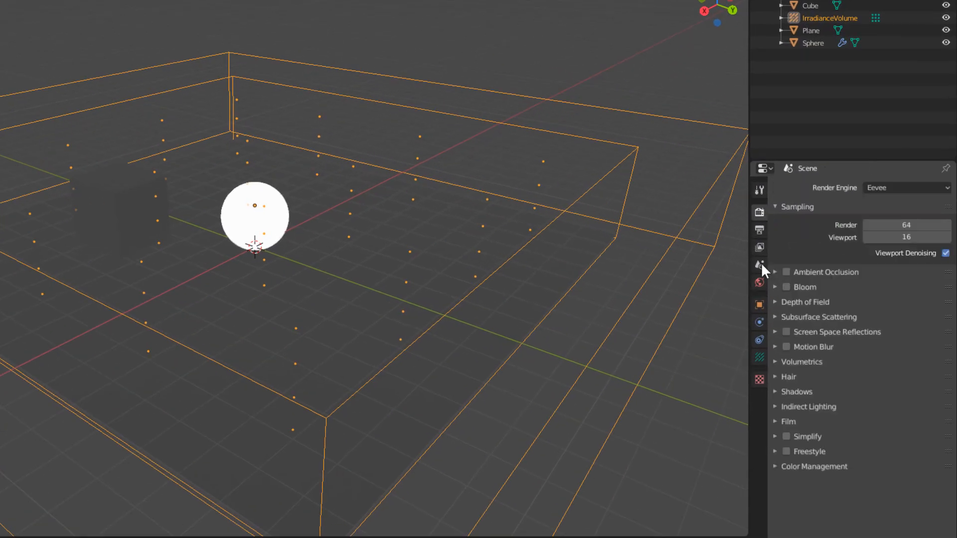
pyautogui.click(782, 406)
pyautogui.scroll(-3, 786, 409)
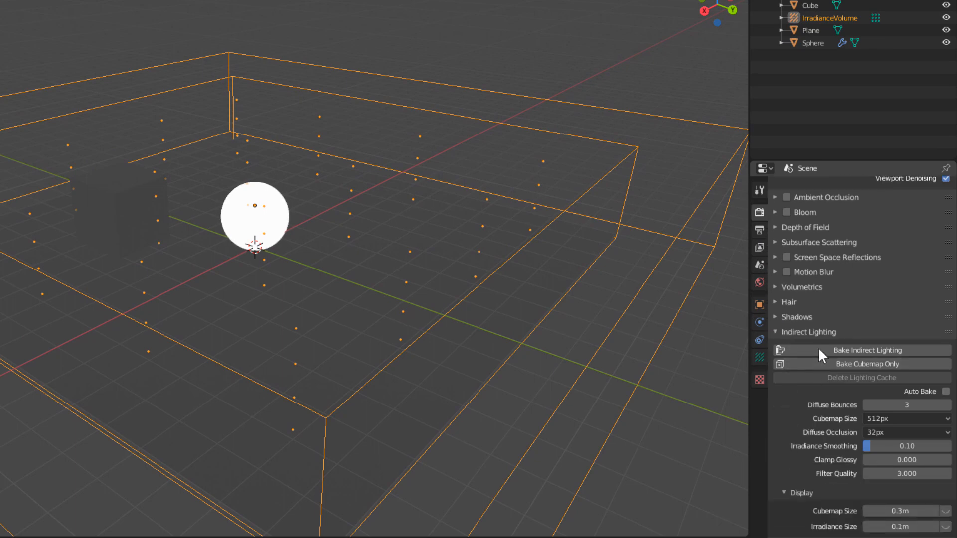
pyautogui.click(818, 350)
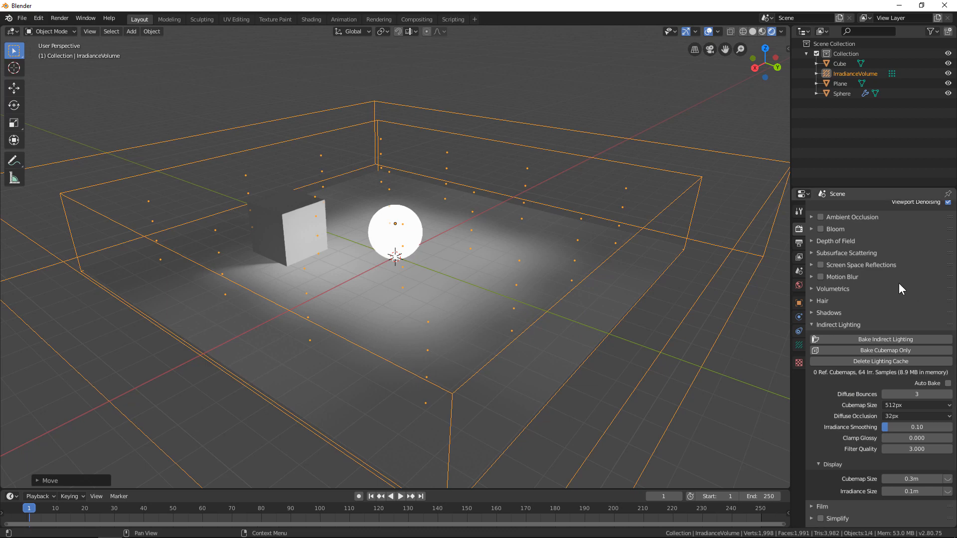
# Switch the render engine to Cycles and hide the viewport overlays to compare how the sphere lights the scene.
pyautogui.scroll(6, 898, 283)
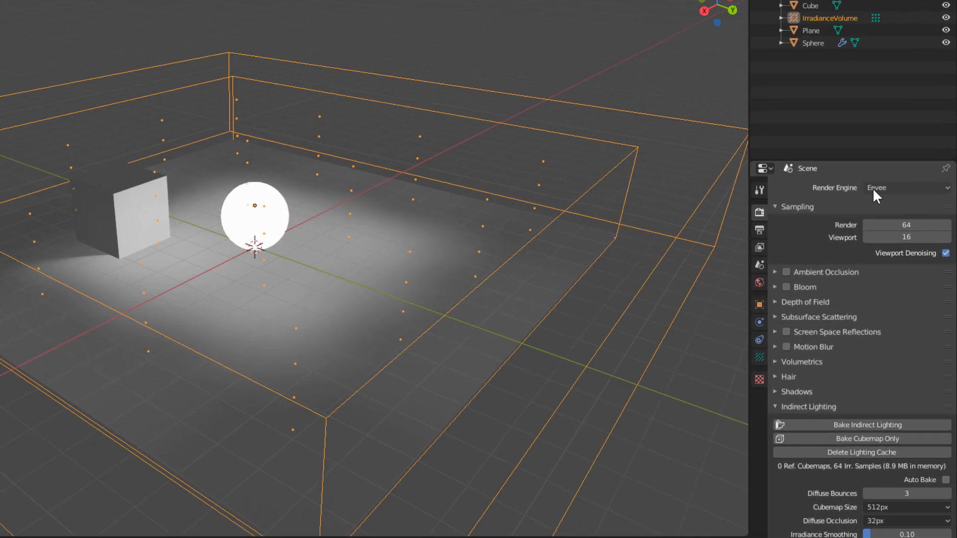
pyautogui.click(889, 209)
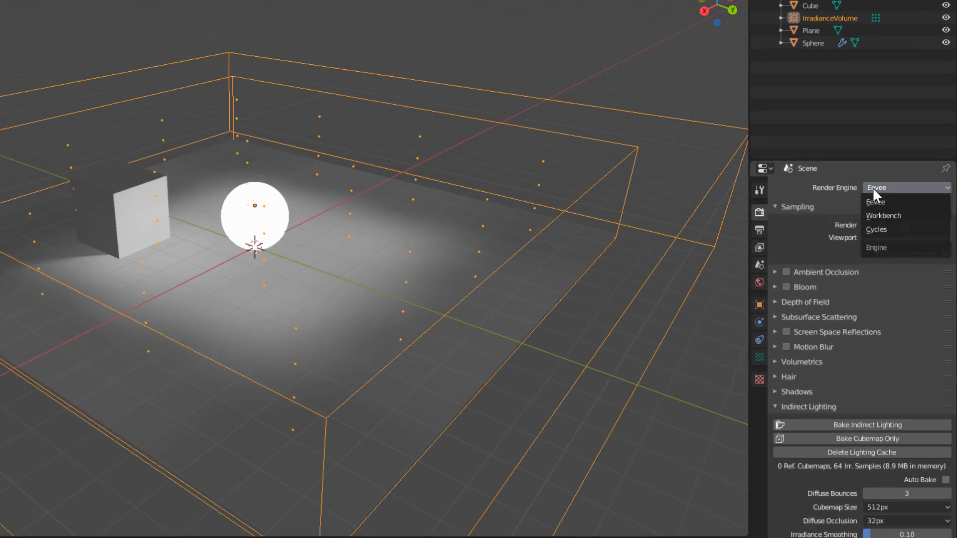
pyautogui.click(877, 228)
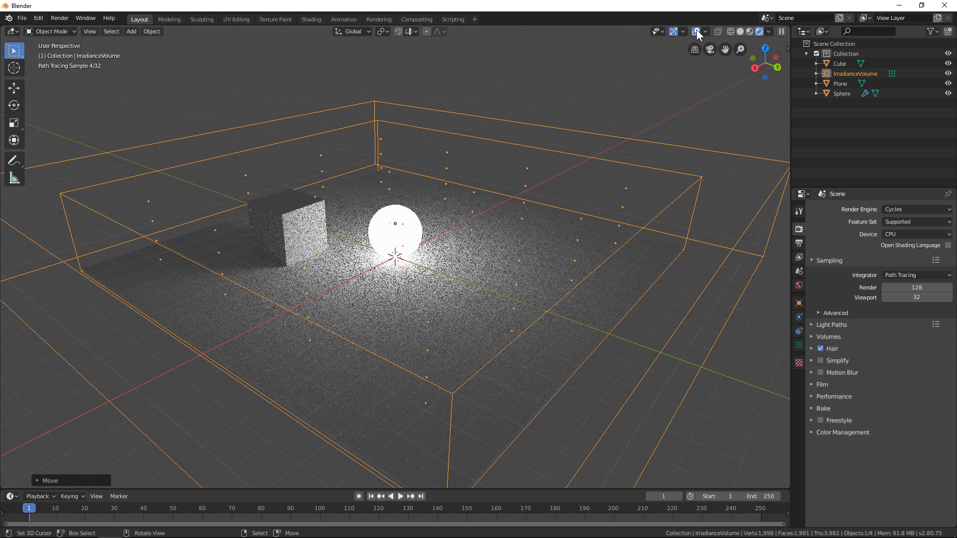
pyautogui.click(696, 32)
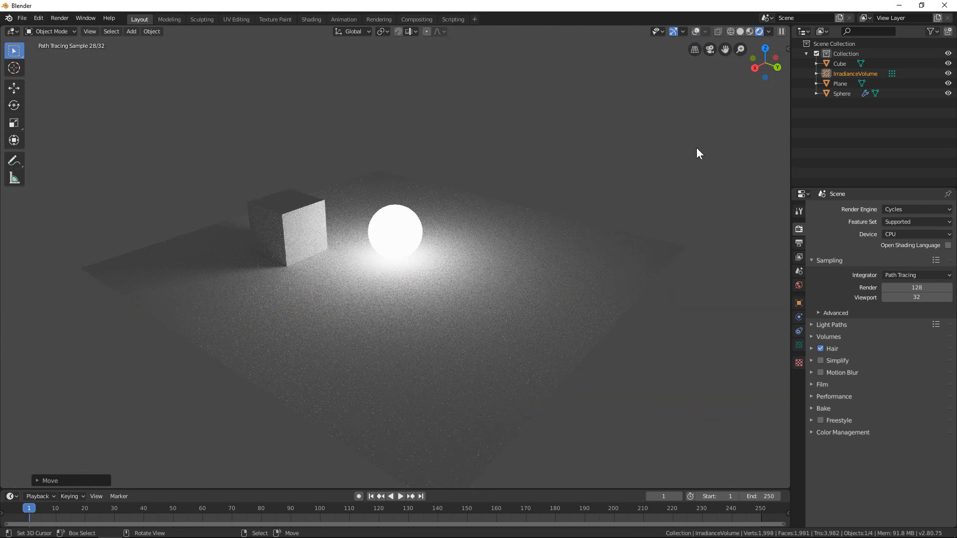
# Show the viewport overlays again and switch the render engine back to Eevee.
pyautogui.click(696, 31)
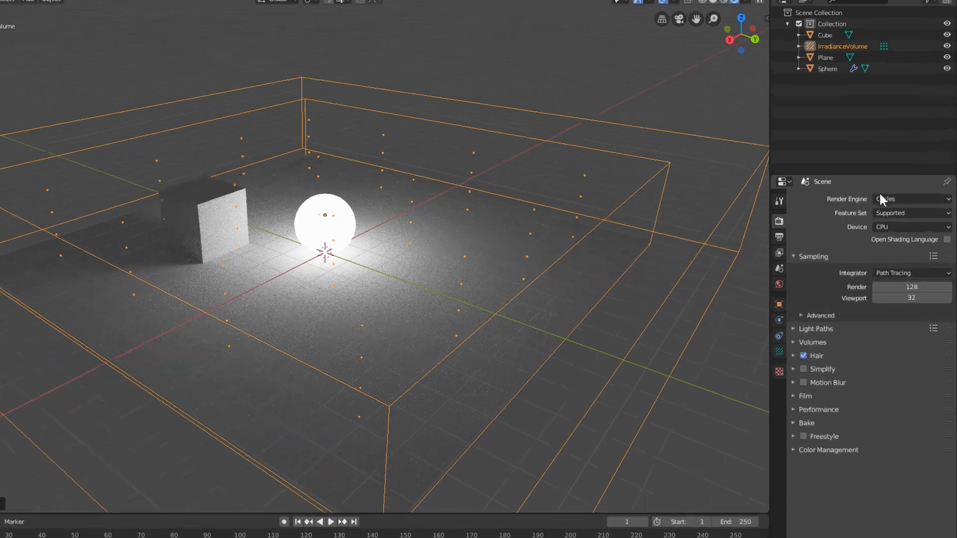
pyautogui.click(890, 209)
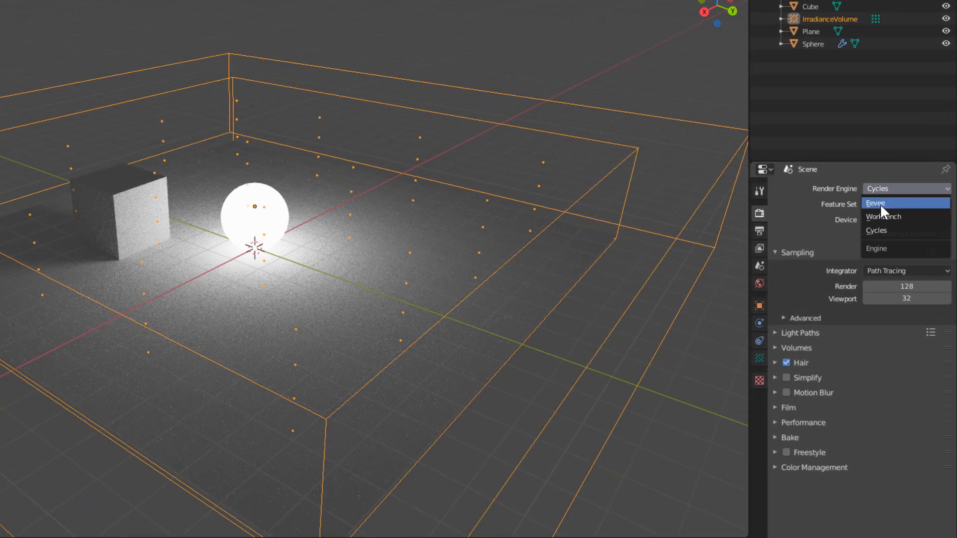
pyautogui.click(880, 203)
pyautogui.middleClick(469, 186)
pyautogui.moveTo(566, 207)
pyautogui.mouseDown(button='middle')
pyautogui.moveTo(605, 207)
pyautogui.moveTo(553, 207)
pyautogui.mouseUp(button='middle')
# Set the irradiance volume's X and Y resolution to 10 and bake the indirect lighting again.
pyautogui.click(759, 359)
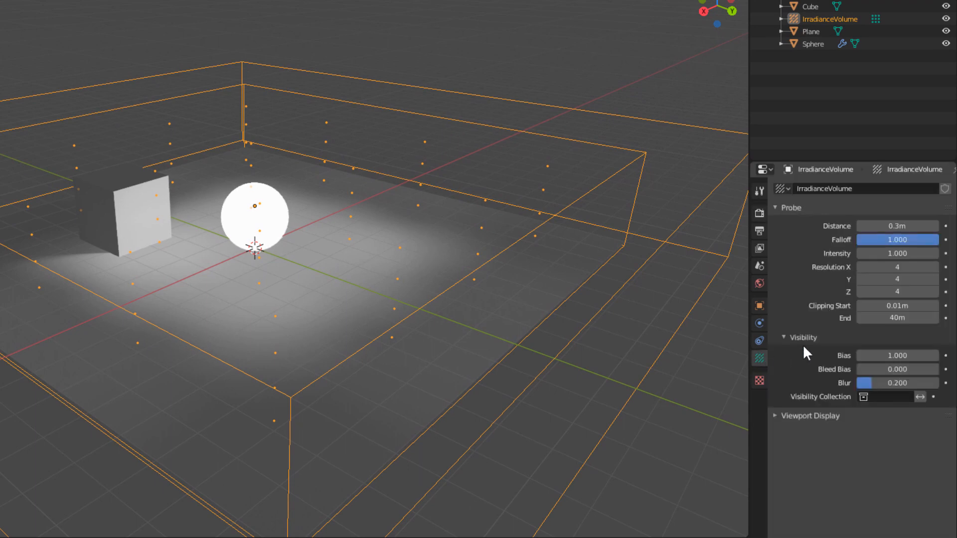
pyautogui.click(890, 267)
pyautogui.write('10')
pyautogui.press('Return')
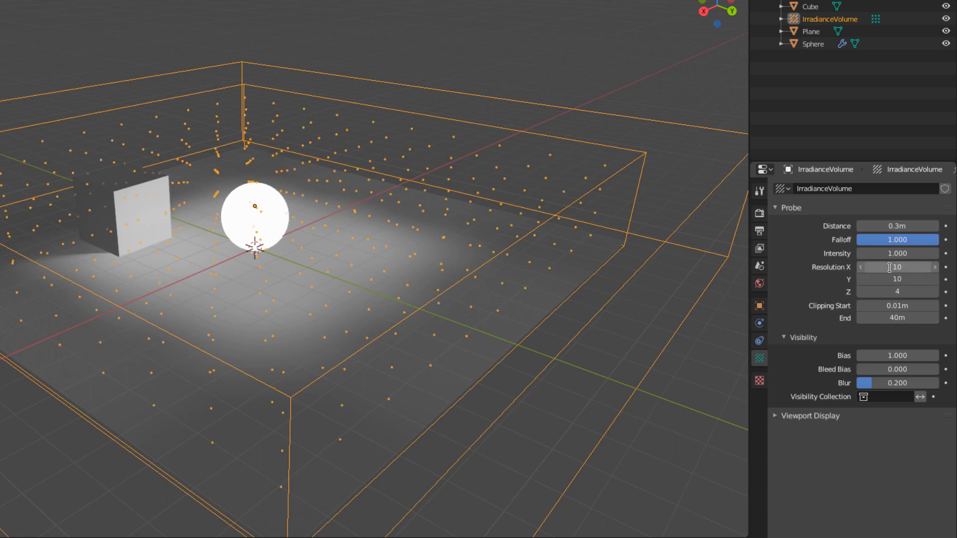
pyautogui.click(759, 213)
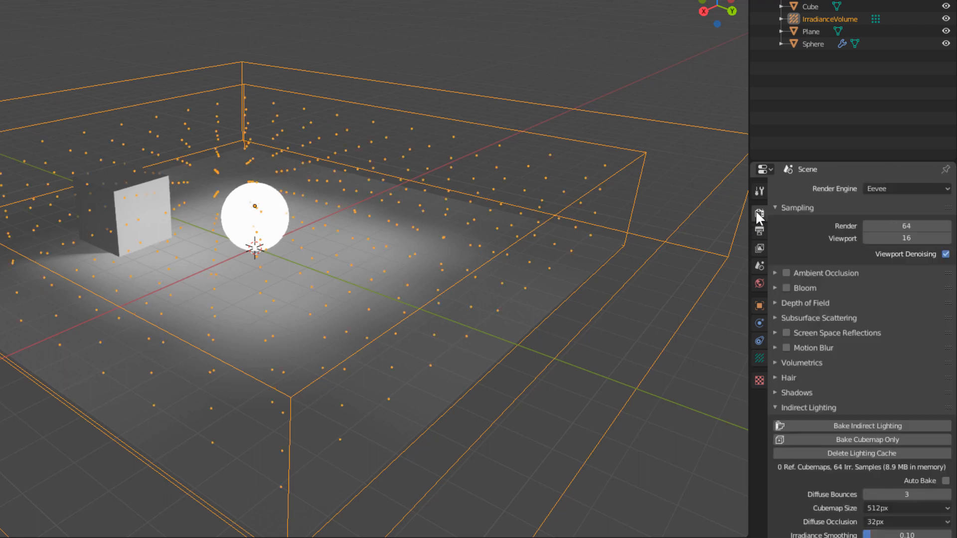
pyautogui.click(811, 425)
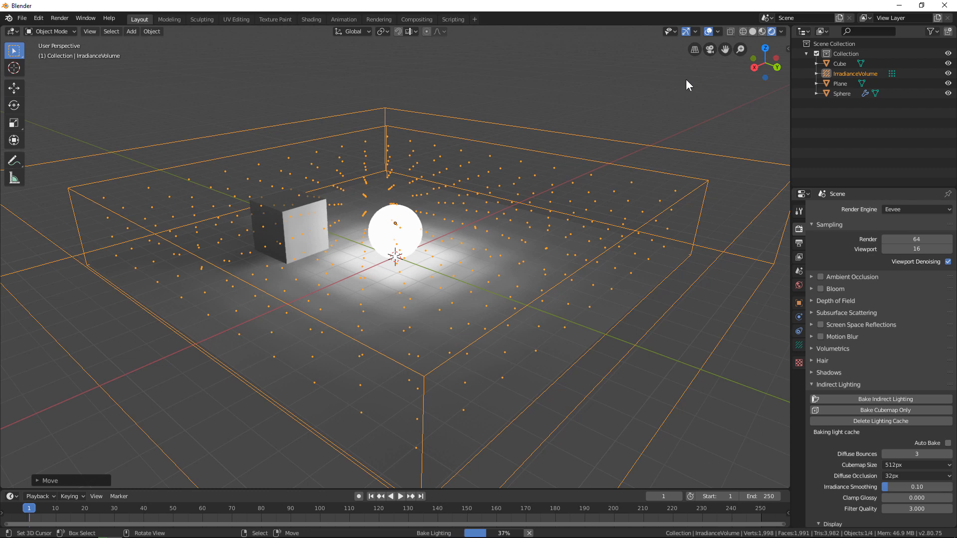
# Inspect the lighting on the cube and plane with the viewport overlays hidden, and show the overlays again.
pyautogui.click(708, 31)
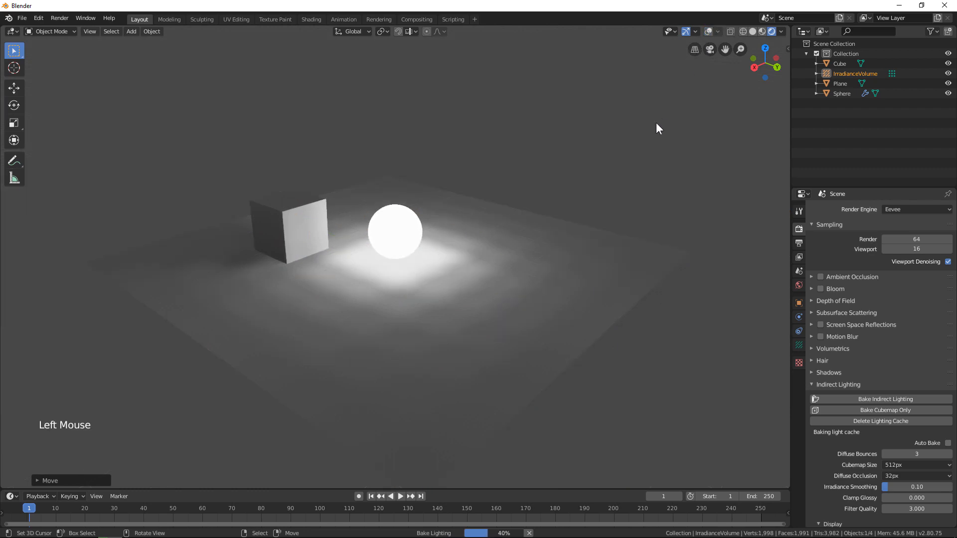
pyautogui.moveTo(609, 195); pyautogui.dragTo(551, 224, button='middle')
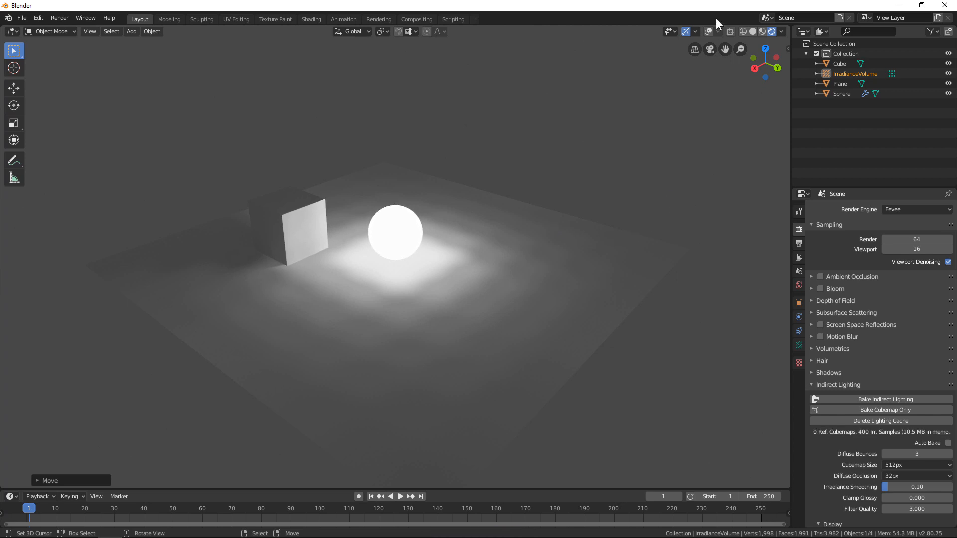
pyautogui.click(708, 32)
pyautogui.moveTo(557, 226)
pyautogui.mouseDown(button='middle')
pyautogui.moveTo(596, 223)
pyautogui.moveTo(557, 218)
pyautogui.mouseUp(button='middle')
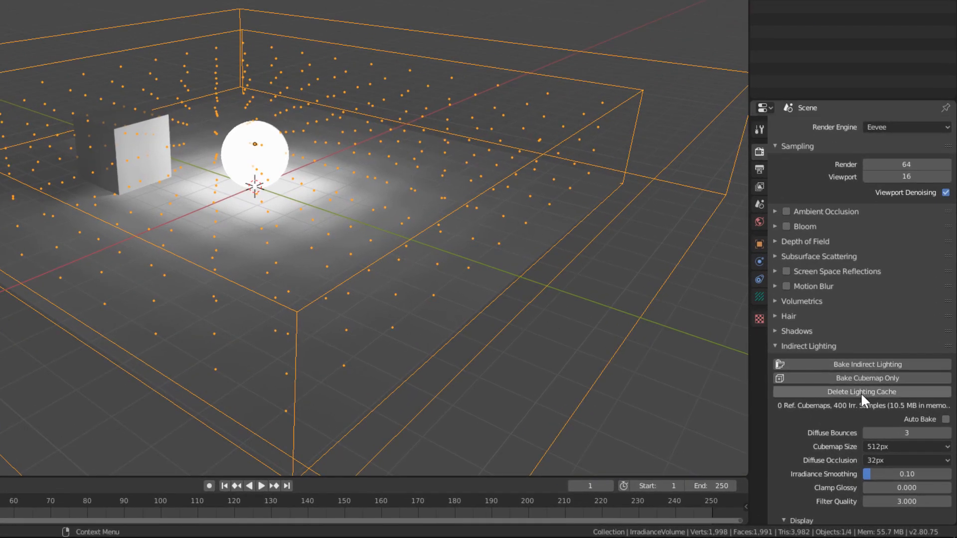
# Delete the lighting cache and replace the irradiance volume with a new Irradiance Volume light probe at the origin.
pyautogui.click(860, 392)
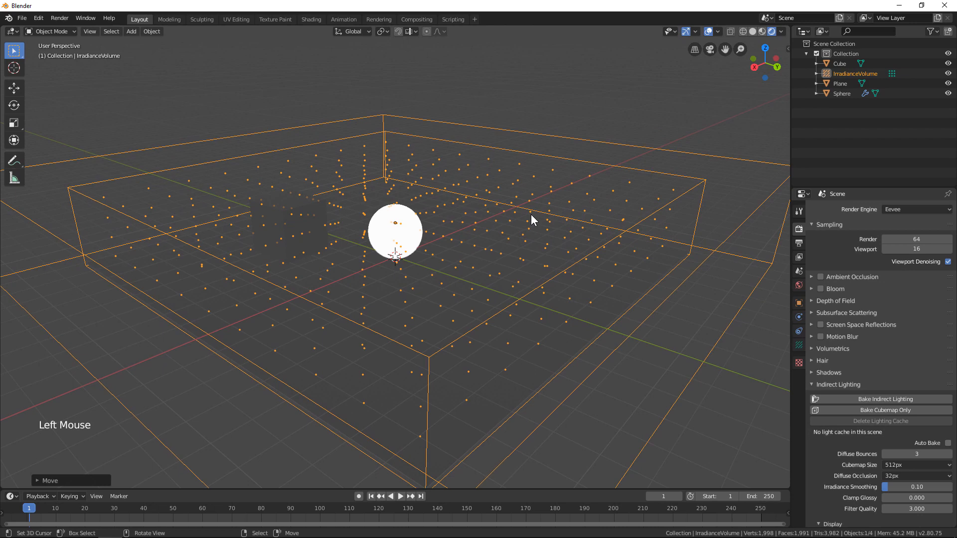
pyautogui.press('Delete')
pyautogui.hotkey('shift', 'a')
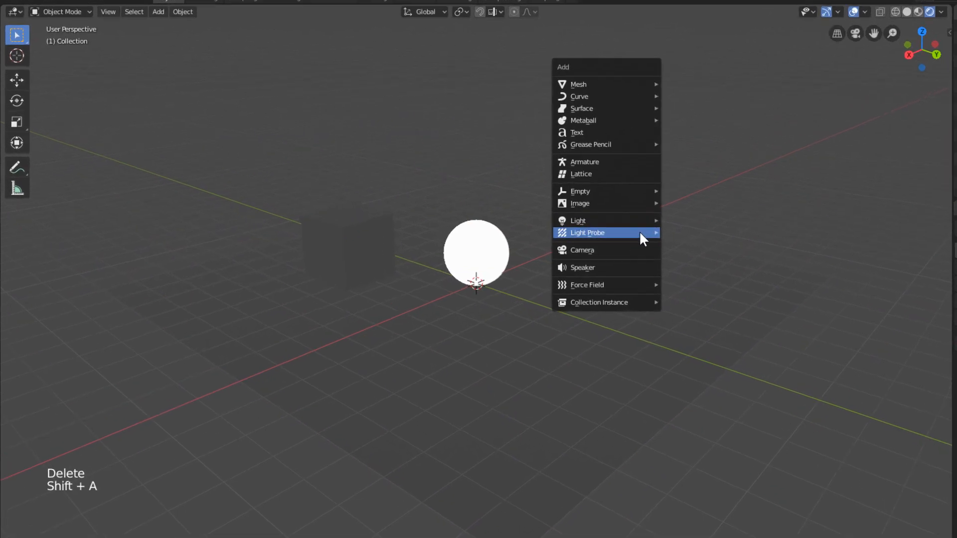
pyautogui.moveTo(548, 216)
pyautogui.click(712, 263)
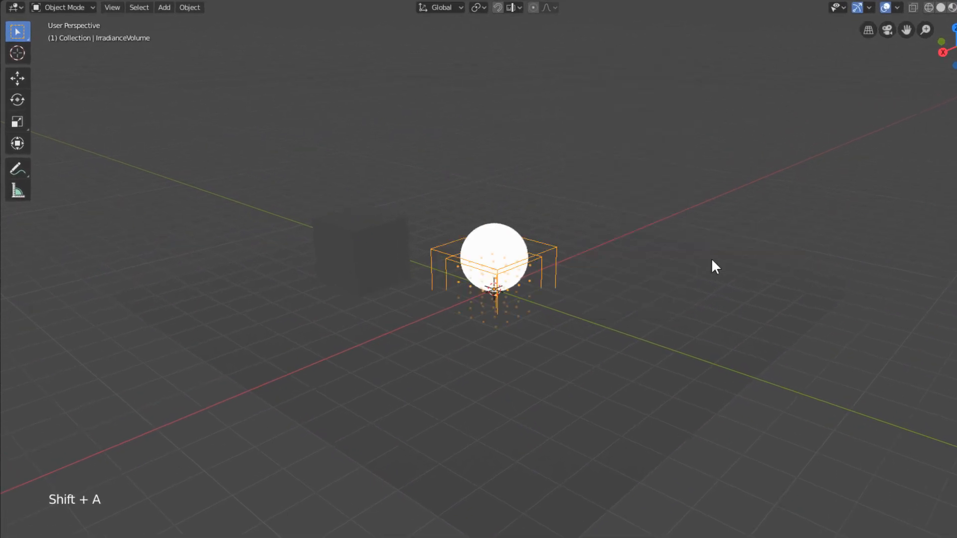
# Scale the new irradiance volume by 8 in X and Y only, and set its Z scale to 0.01.
pyautogui.write('s')
pyautogui.write('8')
pyautogui.hotkey('shift', 'z')
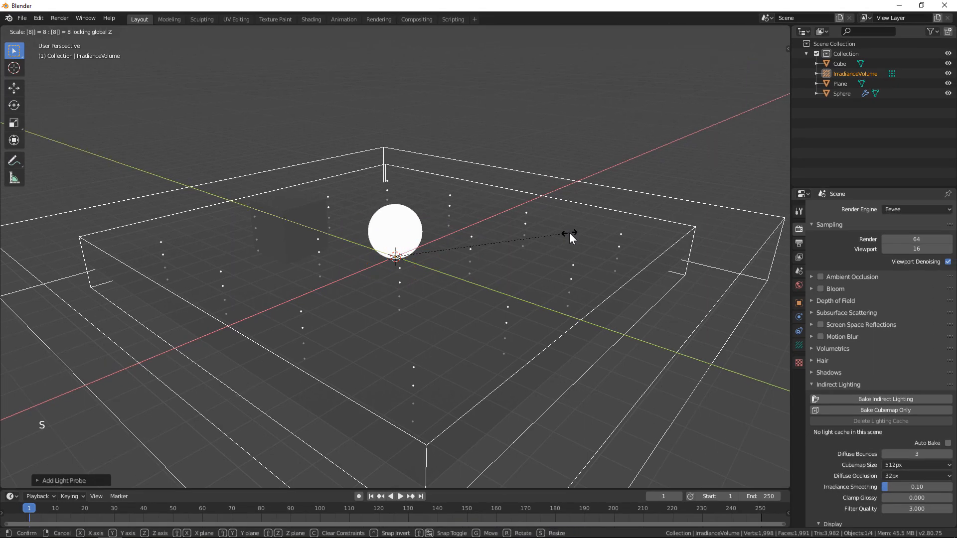
pyautogui.press('Return')
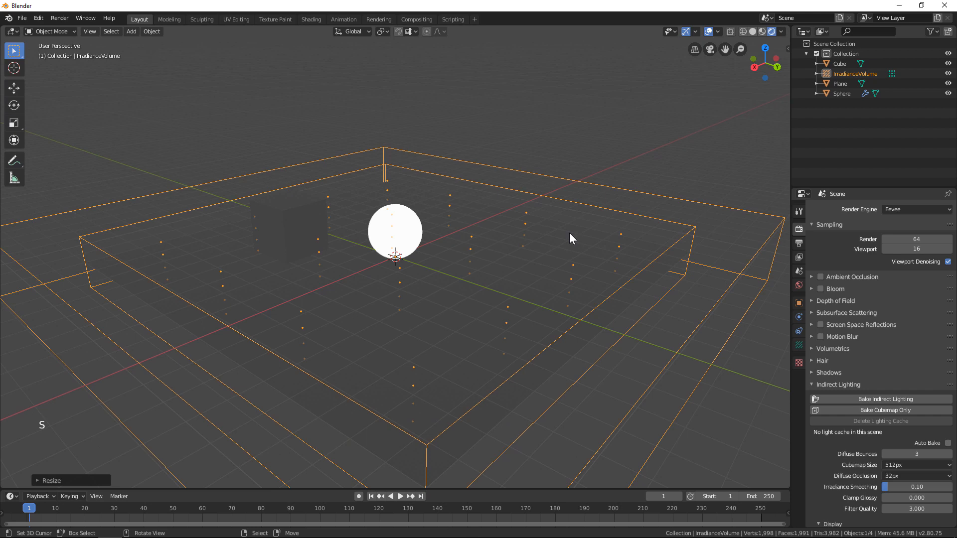
pyautogui.press('n')
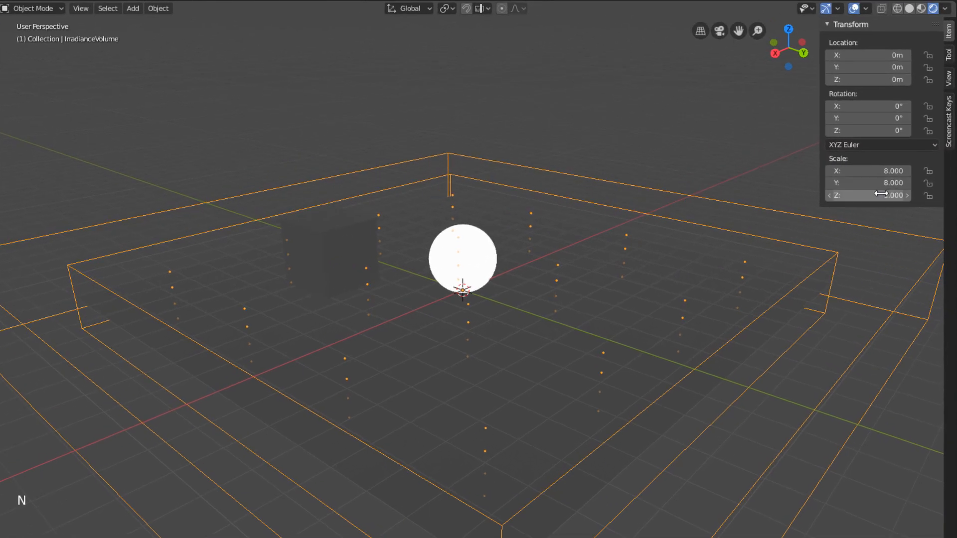
pyautogui.click(870, 195)
pyautogui.write('0.')
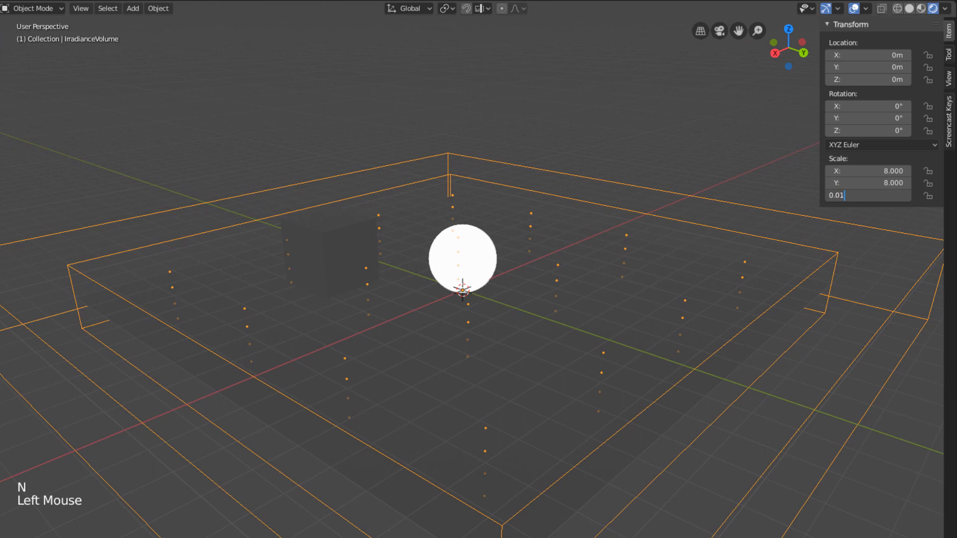
pyautogui.press('Return')
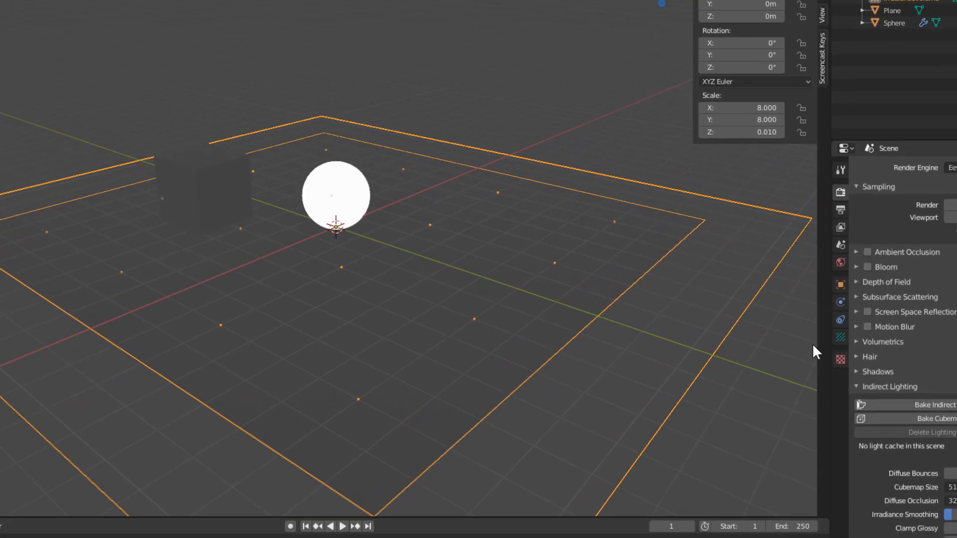
# Set the flat irradiance volume's resolution to 40 in X, 40 in Y and 1 in Z.
pyautogui.click(840, 339)
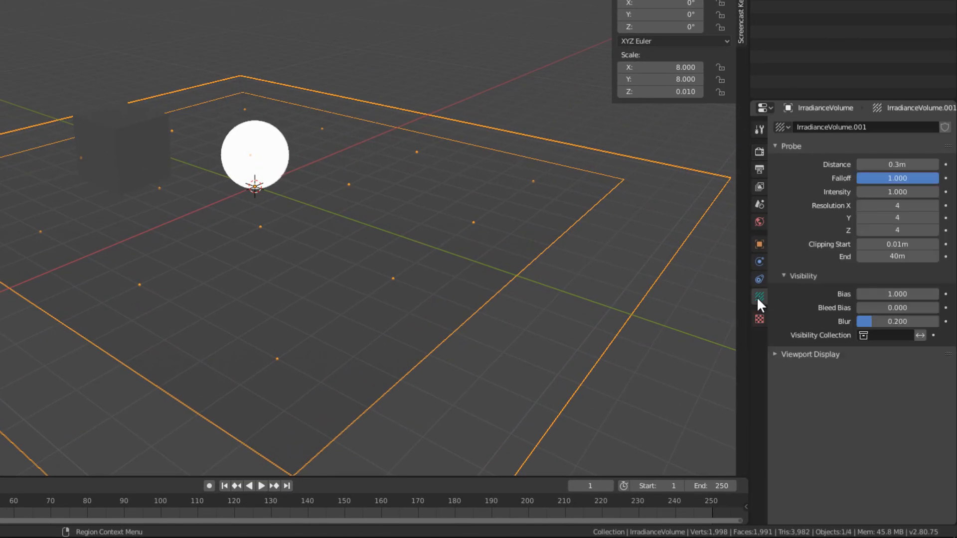
pyautogui.moveTo(897, 230); pyautogui.dragTo(878, 217)
pyautogui.write('40')
pyautogui.press('Return')
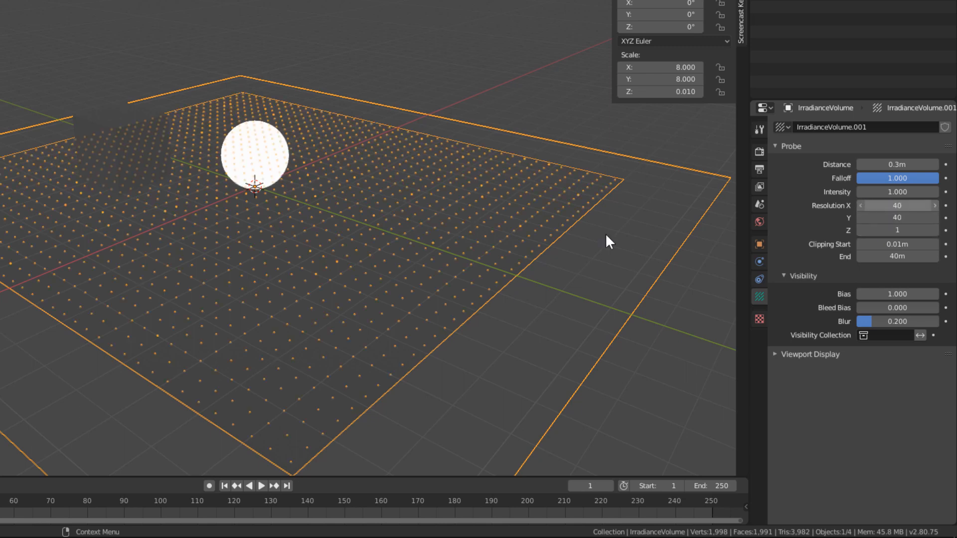
# Snap the 3D cursor to the cube and add an Irradiance Volume light probe there.
pyautogui.moveTo(337, 220); pyautogui.dragTo(127, 152, button='middle')
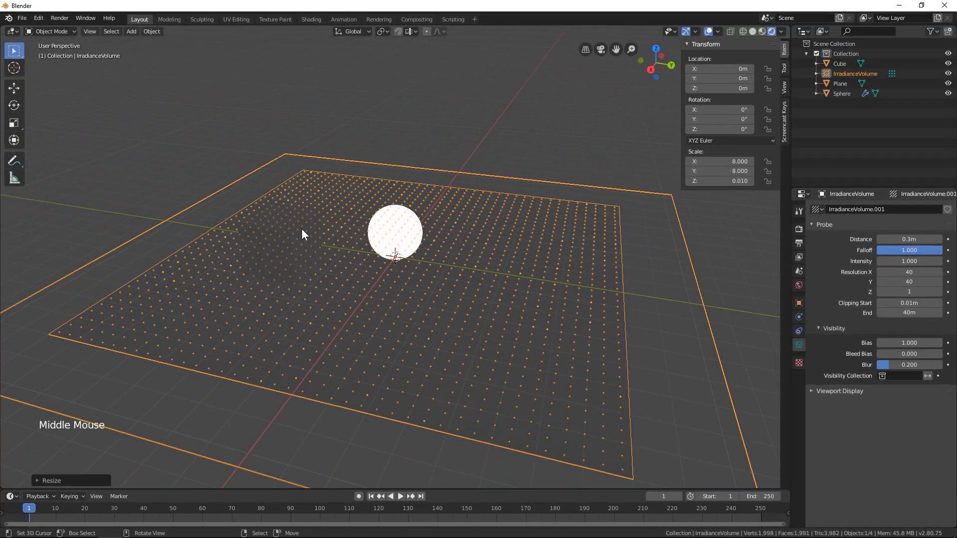
pyautogui.rightClick(301, 229)
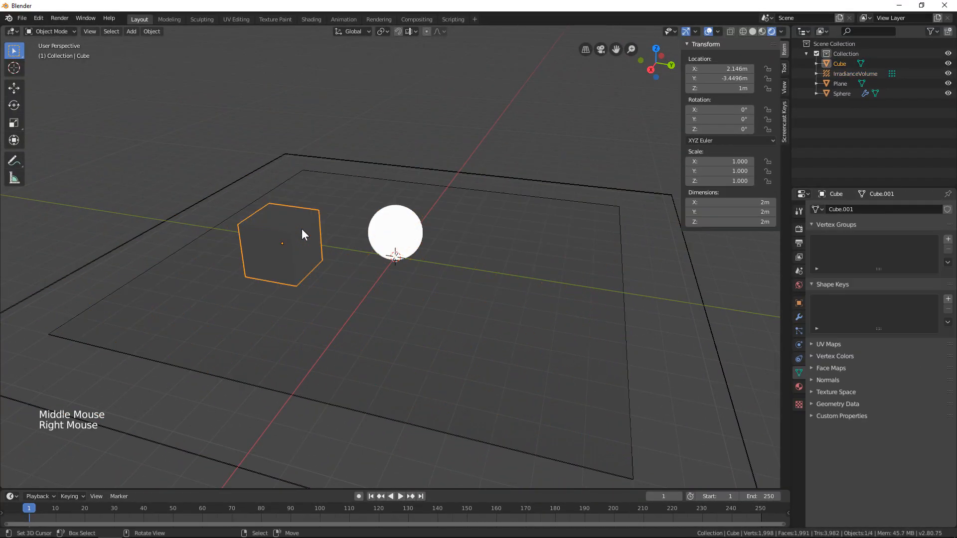
pyautogui.press('w')
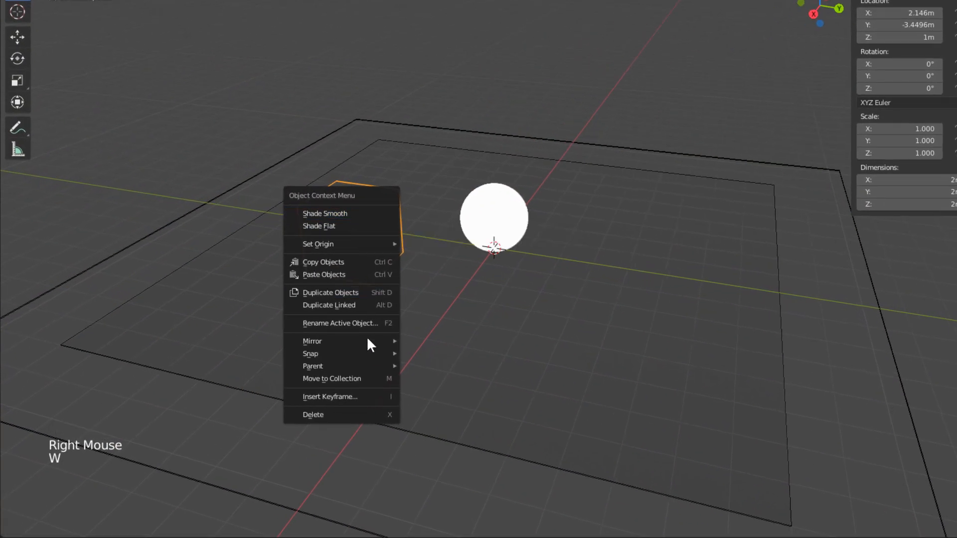
pyautogui.moveTo(371, 354)
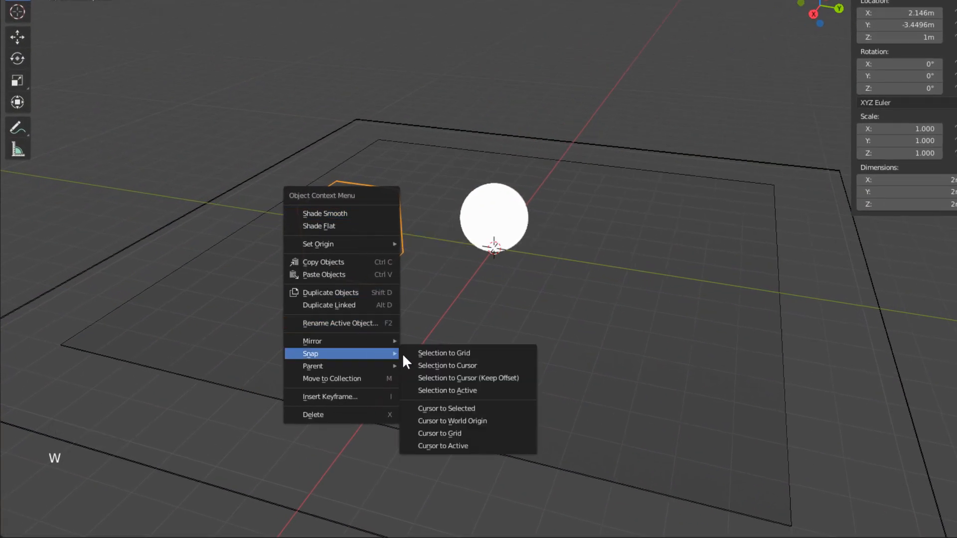
pyautogui.click(471, 405)
pyautogui.hotkey('shift', 'a')
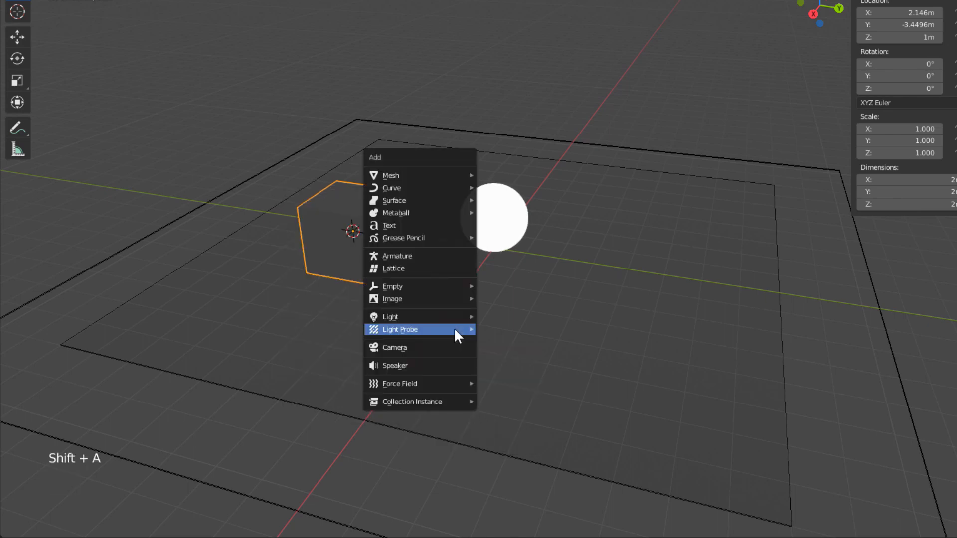
pyautogui.moveTo(455, 336)
pyautogui.click(522, 358)
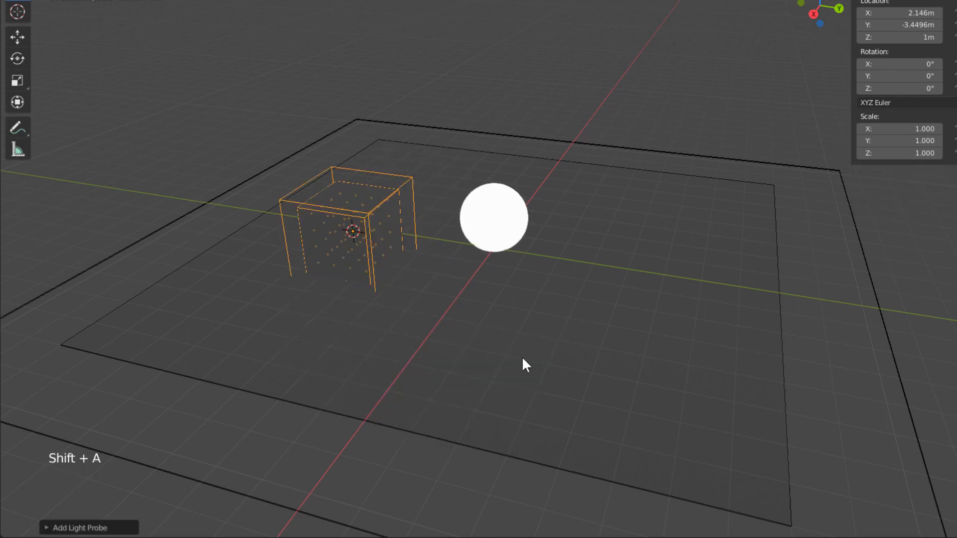
# In front view, set the influence distance of the cube's irradiance volume to 0 m.
pyautogui.press('KP_1')
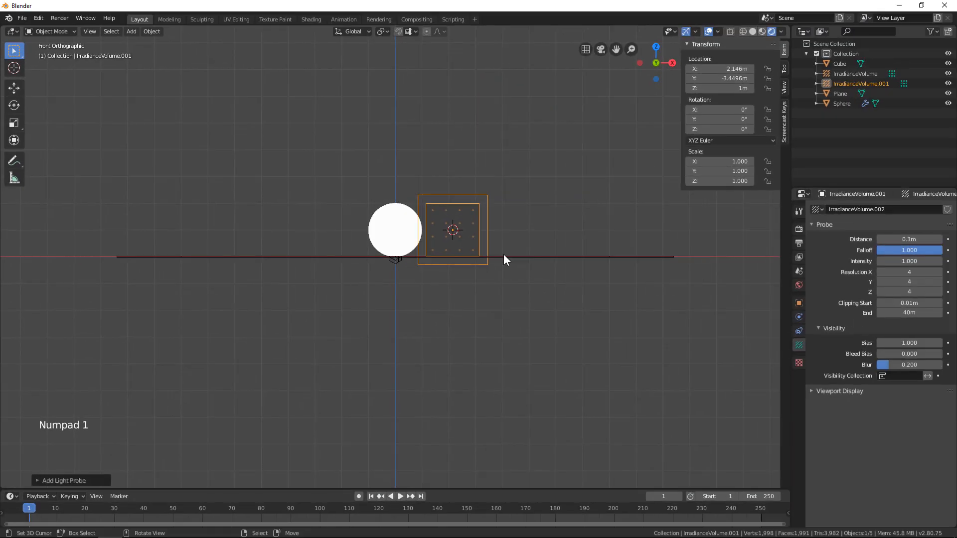
pyautogui.scroll(6, 503, 258)
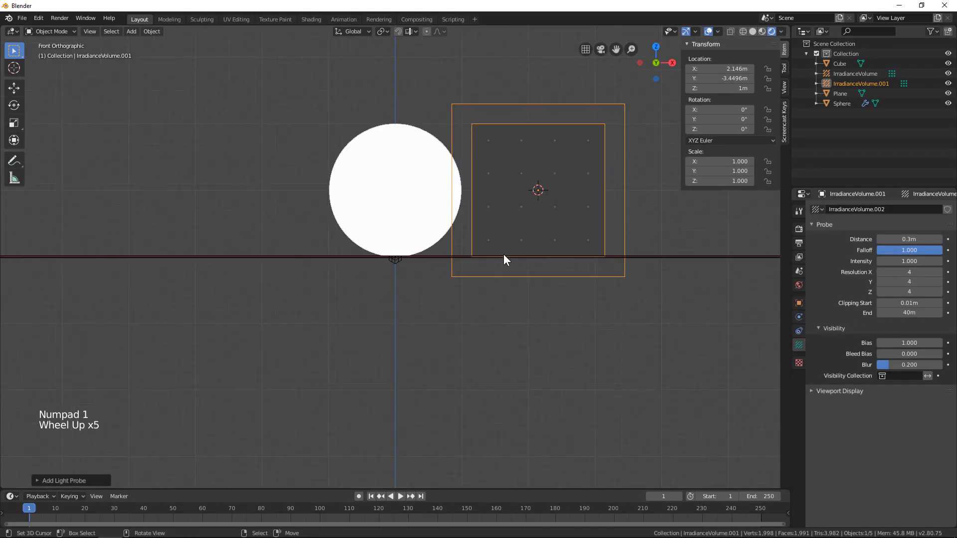
pyautogui.keyDown('shift'); pyautogui.moveTo(503, 258); pyautogui.dragTo(453, 268, button='middle'); pyautogui.keyUp('shift')
pyautogui.scroll(2, 463, 274)
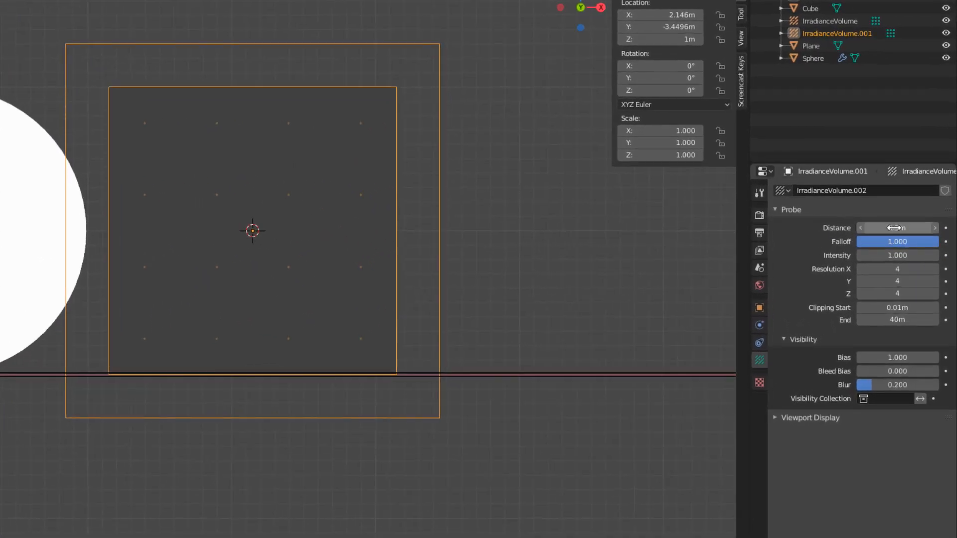
pyautogui.click(890, 228)
pyautogui.write('0')
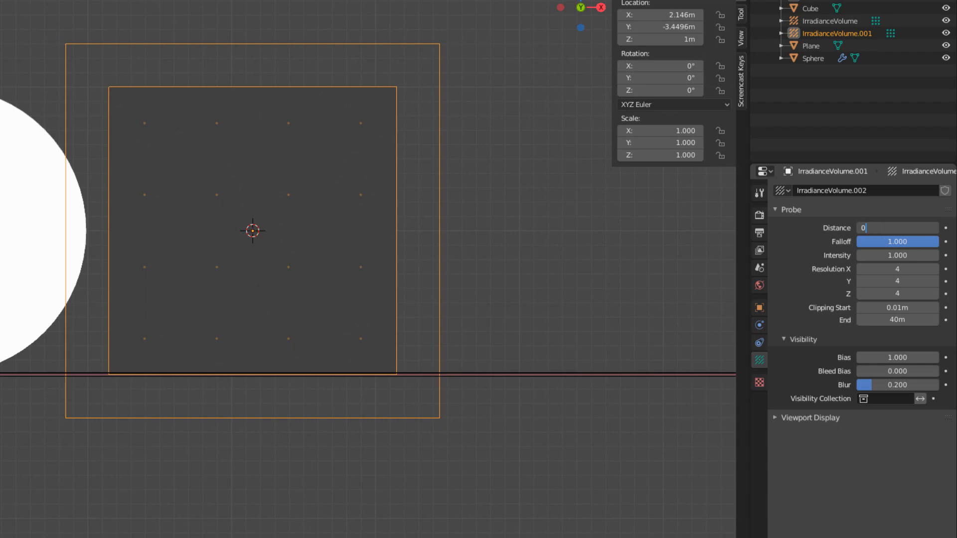
pyautogui.press('Return')
# Scale the cube's irradiance volume to about 1.39 in X and Y and about 1.26 in Z.
pyautogui.press('s')
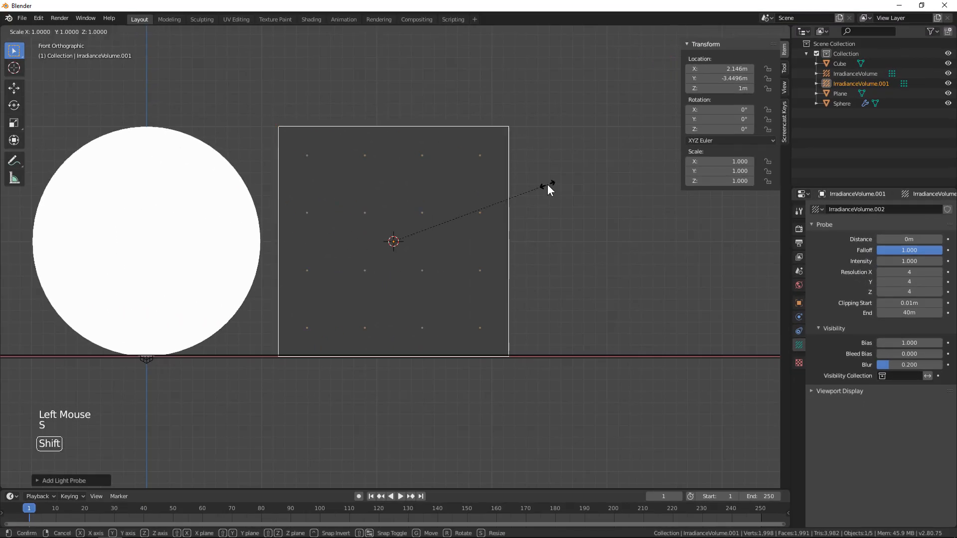
pyautogui.hotkey('shift', 'z')
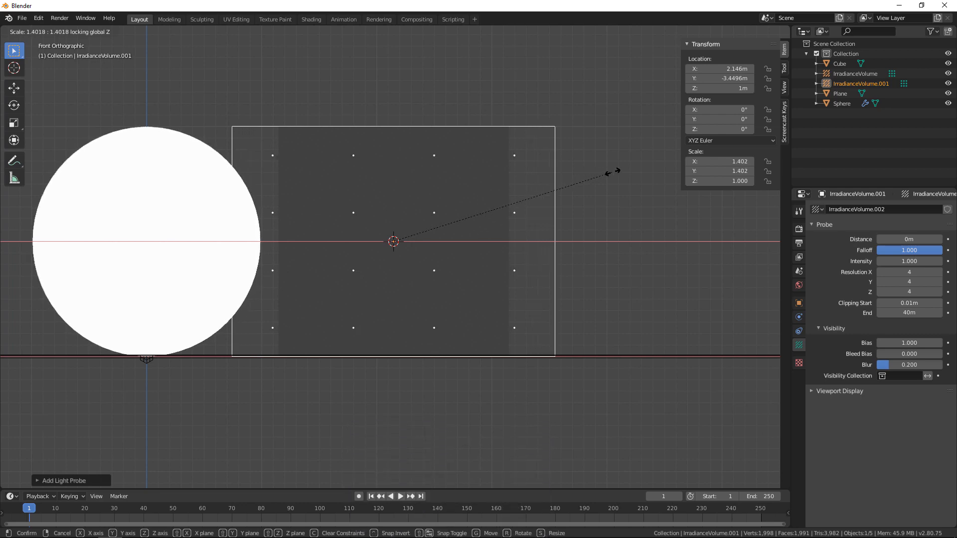
pyautogui.click(606, 172)
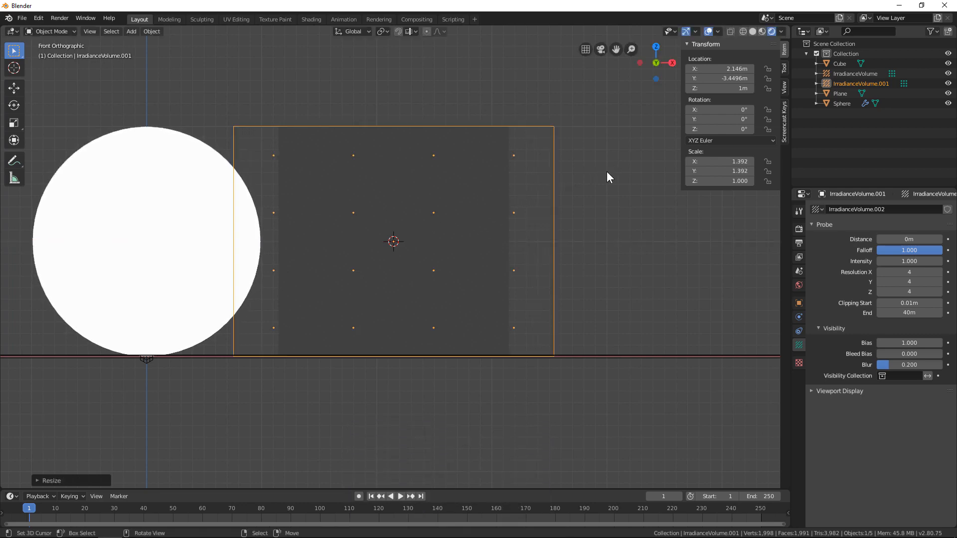
pyautogui.press('s')
pyautogui.press('z')
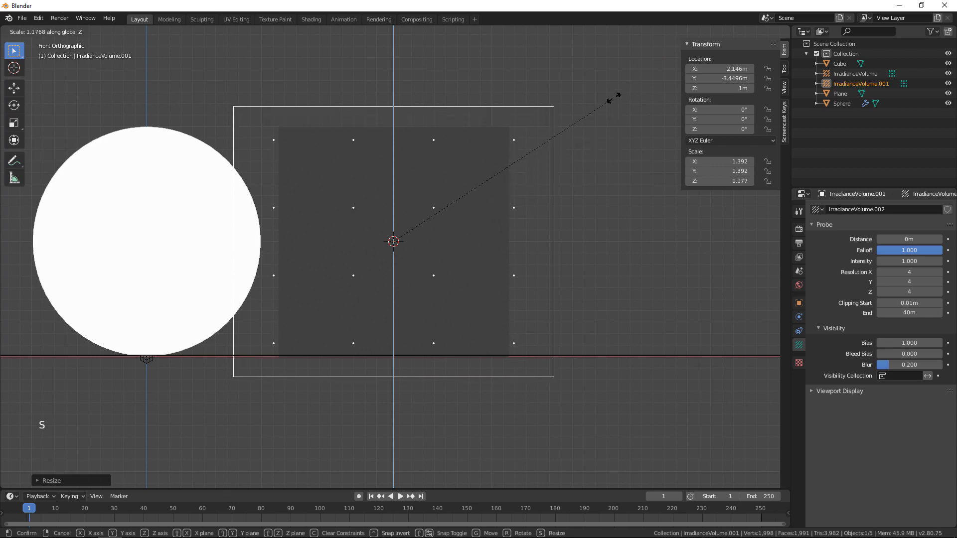
pyautogui.click(536, 158)
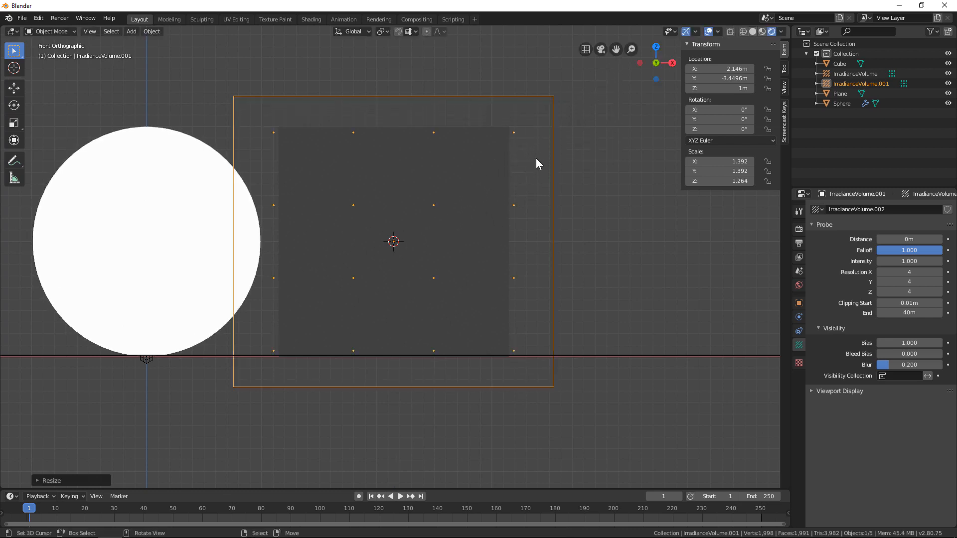
# Move the cube's irradiance volume up along Z to about 1.27 m so its base sits at the plane.
pyautogui.press('g')
pyautogui.press('z')
pyautogui.click(528, 395)
# Fine-tune the Z scale of the cube's irradiance volume to 1.268 so its lower edge meets the plane.
pyautogui.scroll(4, 501, 401)
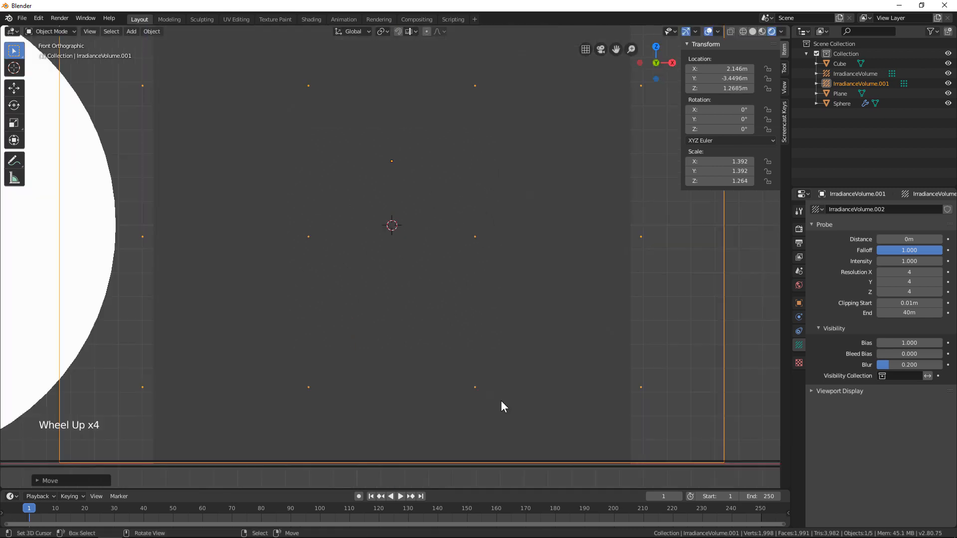
pyautogui.scroll(3, 496, 399)
pyautogui.keyDown('shift'); pyautogui.moveTo(501, 401); pyautogui.dragTo(572, 402, button='middle'); pyautogui.keyUp('shift')
pyautogui.scroll(3, 599, 348)
pyautogui.scroll(4, 572, 402)
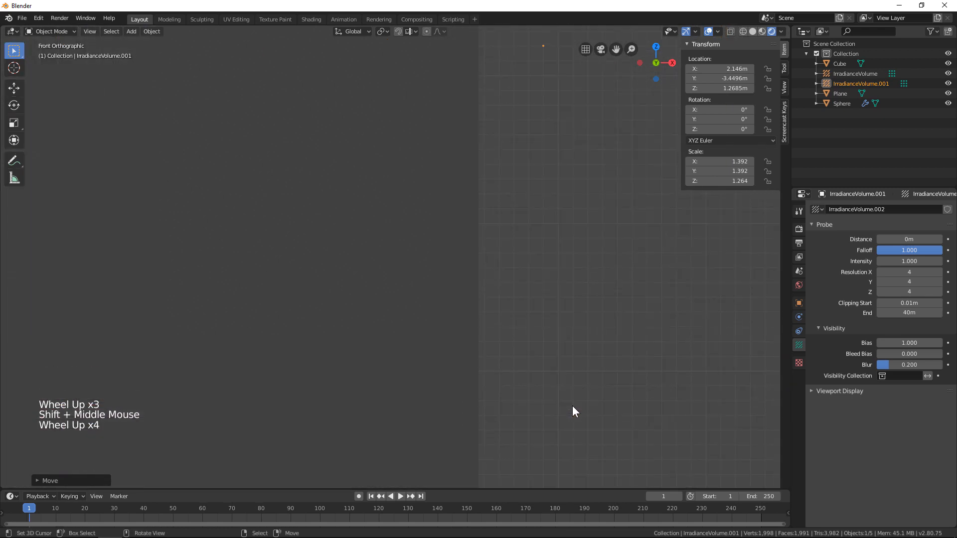
pyautogui.keyDown('shift'); pyautogui.moveTo(547, 451); pyautogui.dragTo(479, 235, button='middle'); pyautogui.keyUp('shift')
pyautogui.scroll(2, 483, 241)
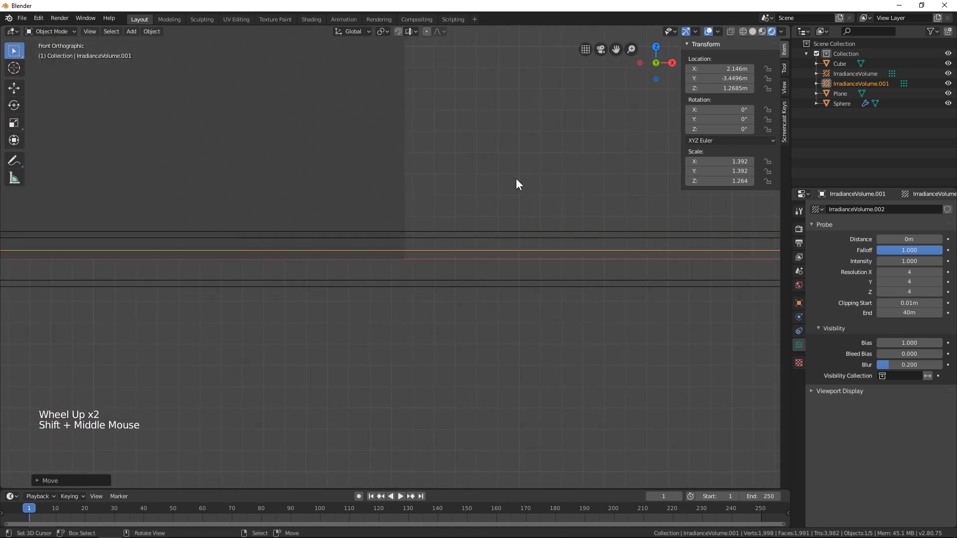
pyautogui.press('s')
pyautogui.click(593, 229)
pyautogui.scroll(-3, 541, 258)
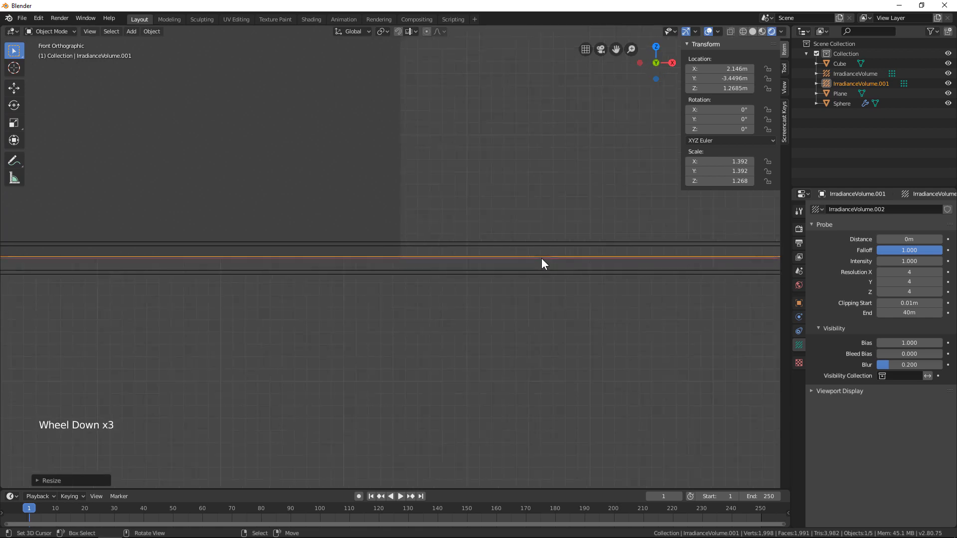
pyautogui.scroll(-4, 516, 262)
pyautogui.scroll(-11, 494, 266)
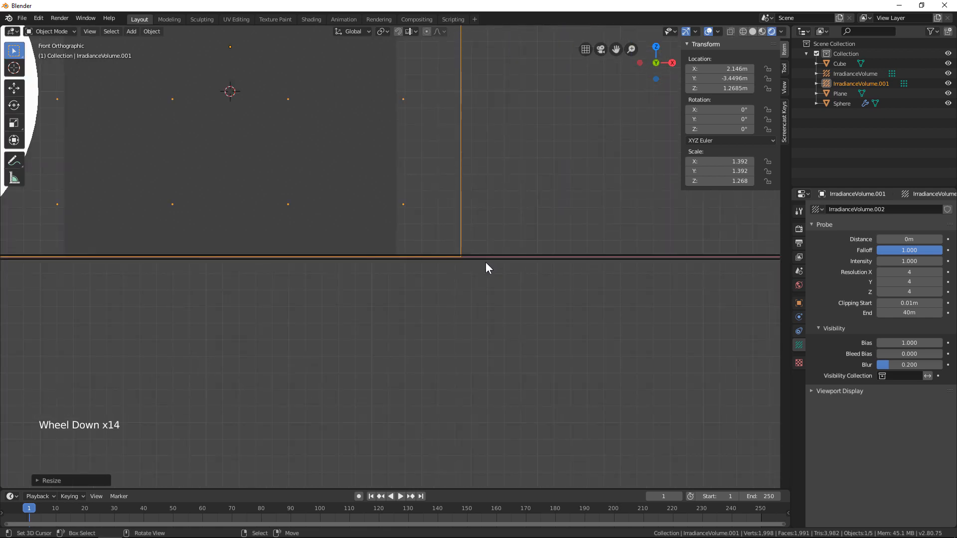
# Set the cubemap size to 64px in the render settings and bake the indirect lighting.
pyautogui.moveTo(483, 243); pyautogui.dragTo(461, 295, button='middle')
pyautogui.scroll(-7, 440, 261)
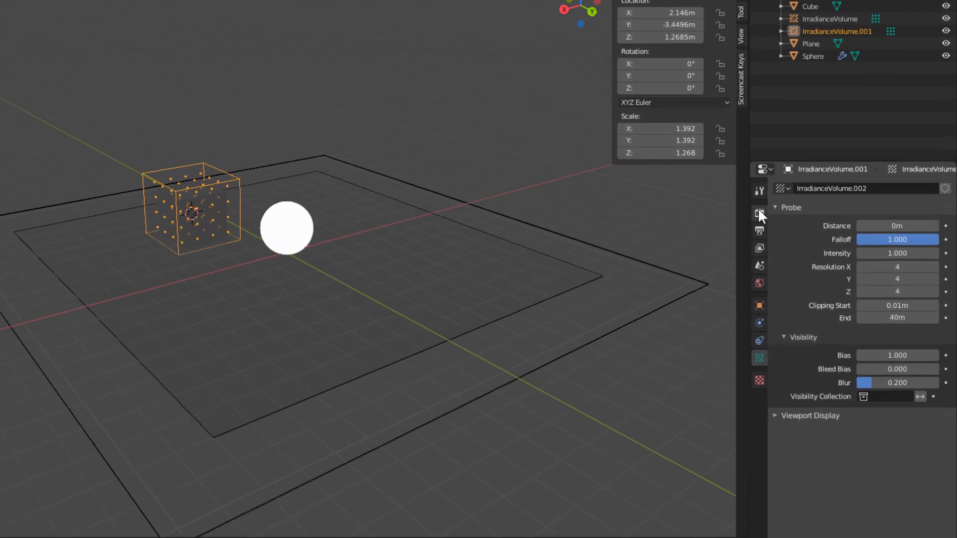
pyautogui.click(799, 229)
pyautogui.click(347, 240)
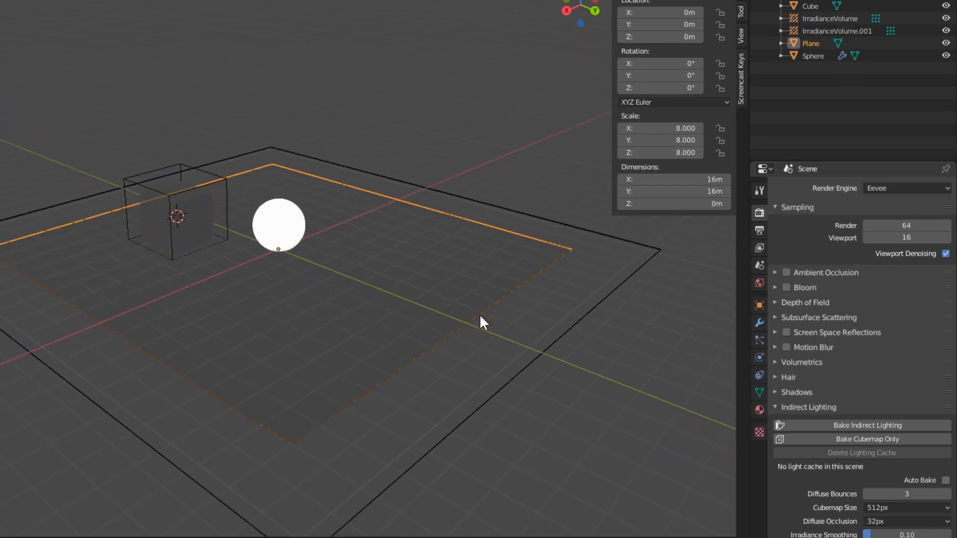
pyautogui.click(878, 447)
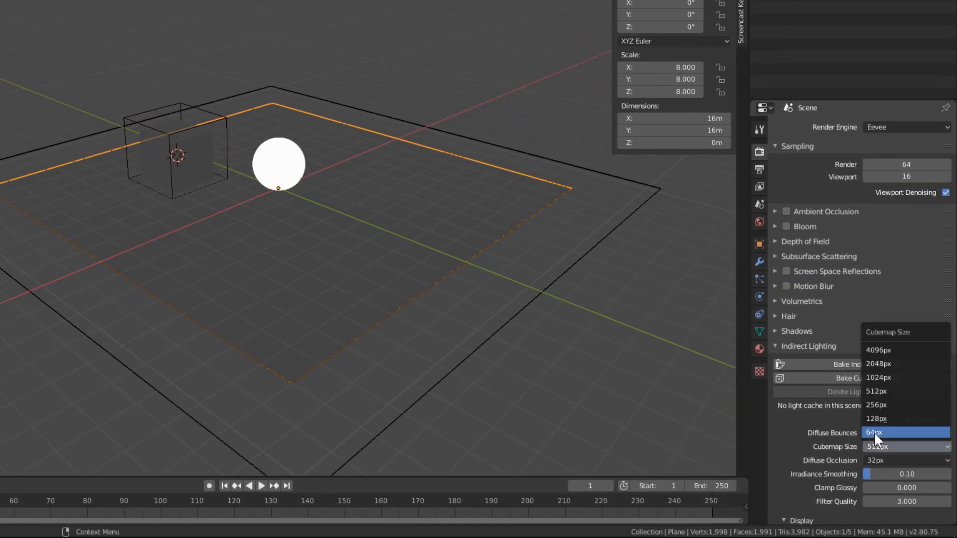
pyautogui.click(875, 431)
pyautogui.click(803, 363)
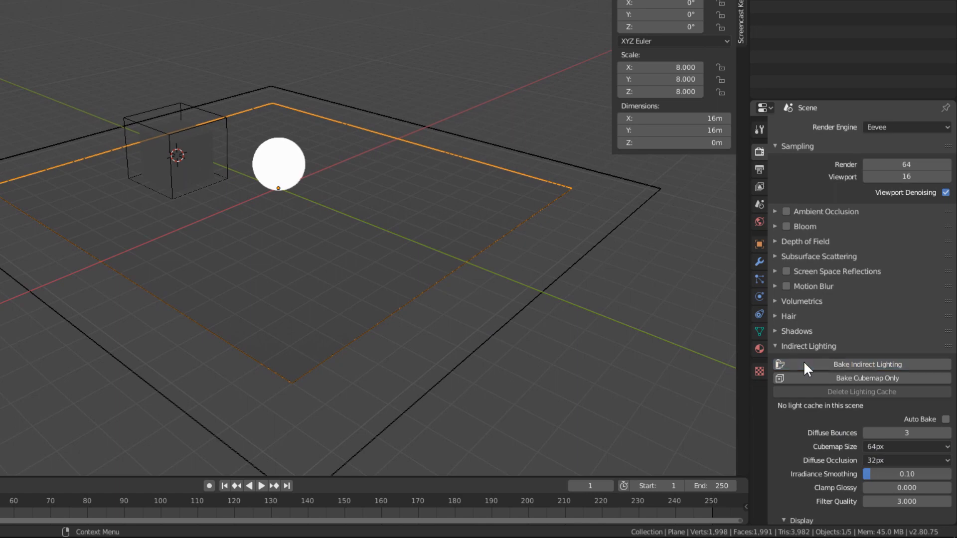
# Hide the sidebar and the viewport overlays to examine the baked lighting on the plane and cube.
pyautogui.press('n')
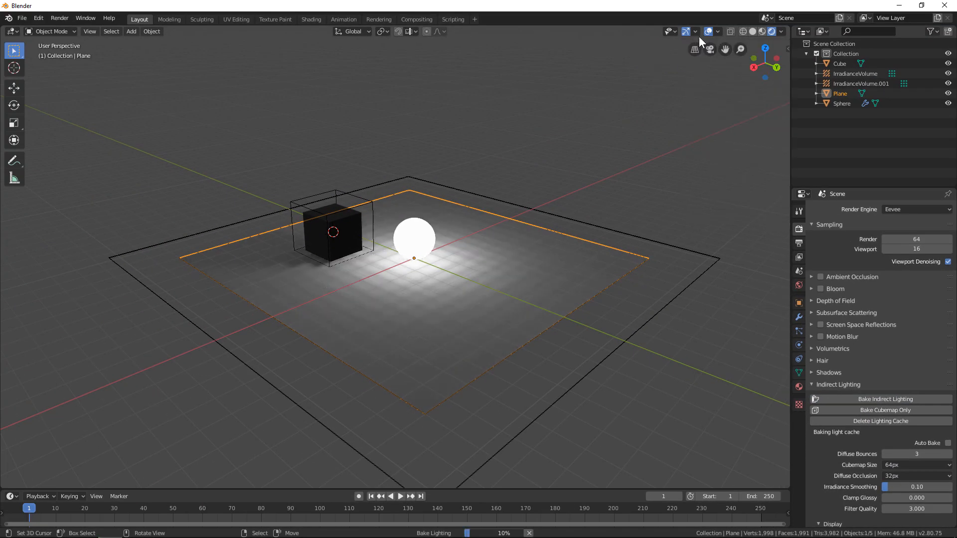
pyautogui.click(708, 31)
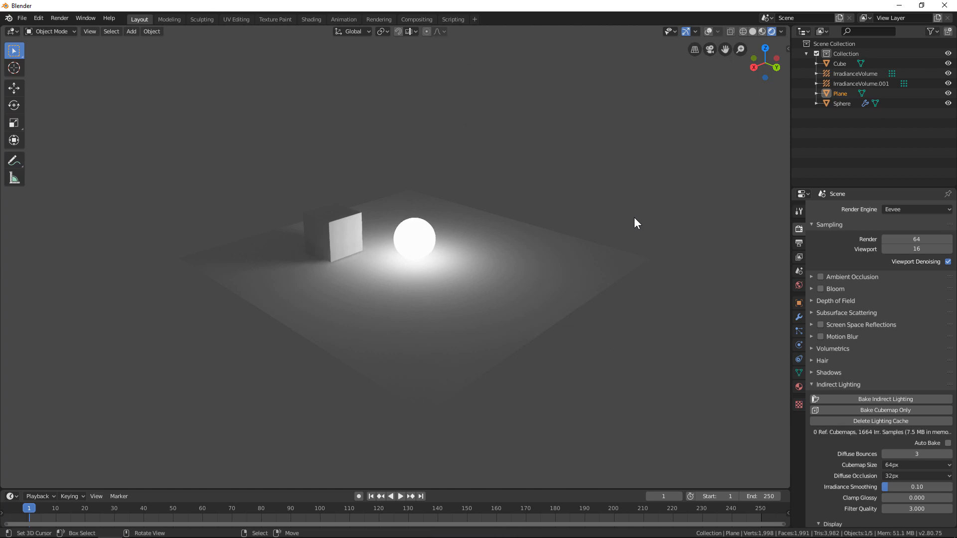
pyautogui.scroll(3, 476, 193)
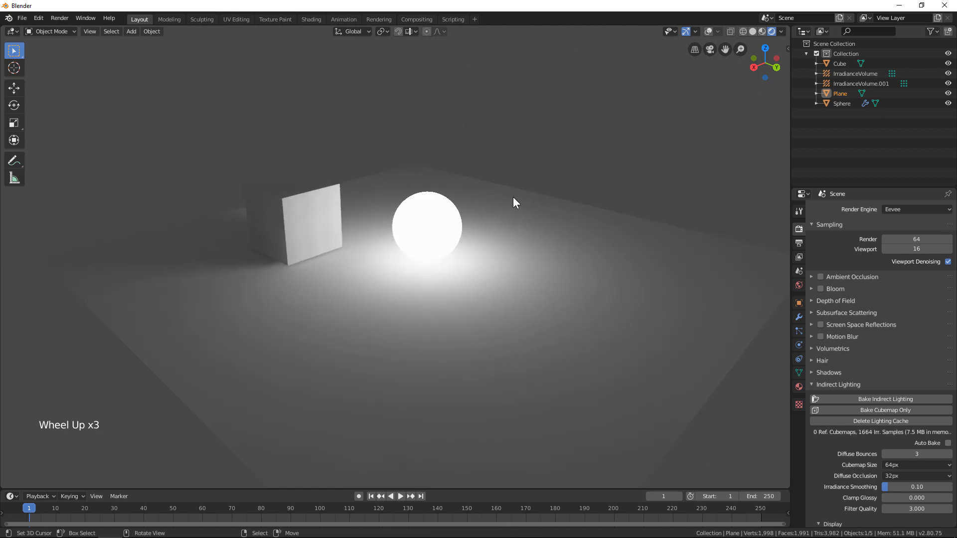
pyautogui.keyDown('shift'); pyautogui.moveTo(513, 196); pyautogui.dragTo(507, 211, button='middle'); pyautogui.keyUp('shift')
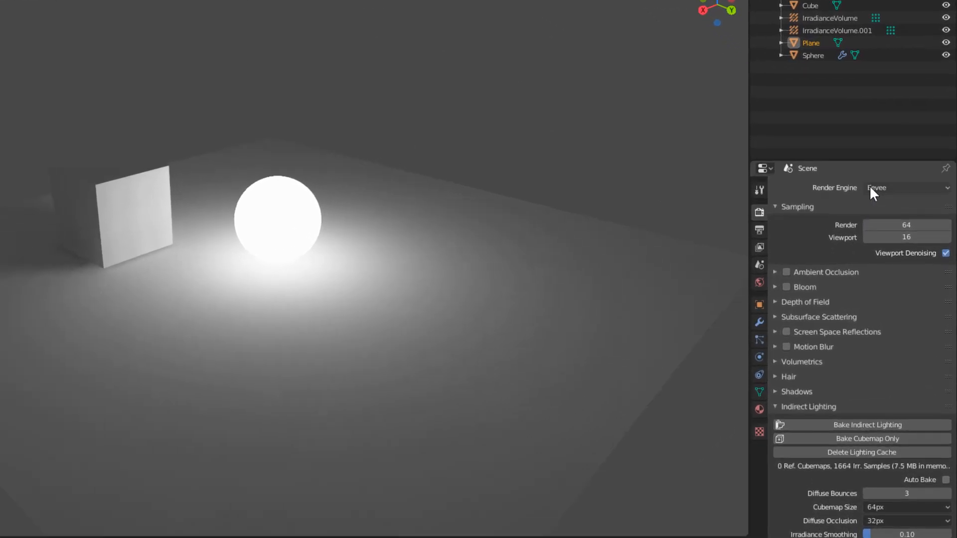
# Switch the render engine to Cycles with 512 viewport samples to compare the lighting, and return to Eevee.
pyautogui.click(889, 208)
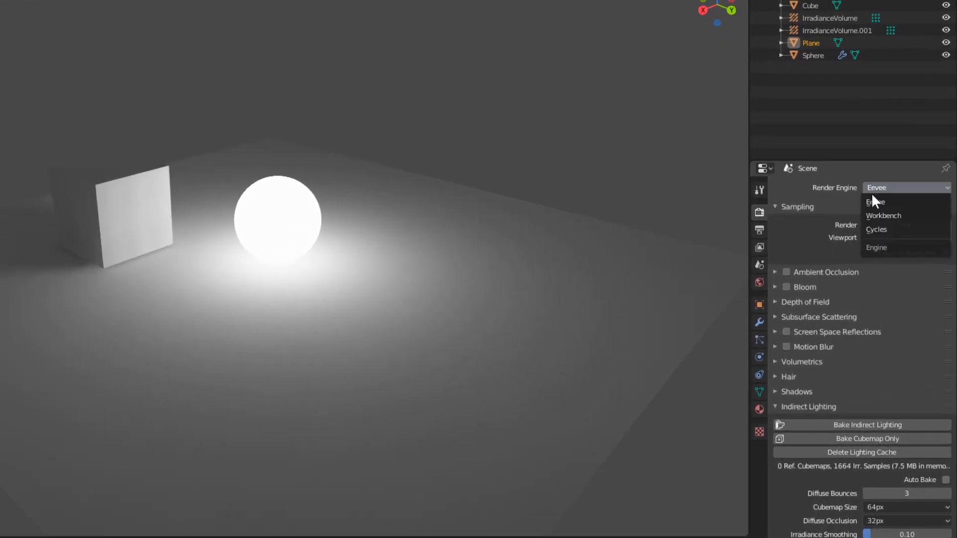
pyautogui.click(877, 229)
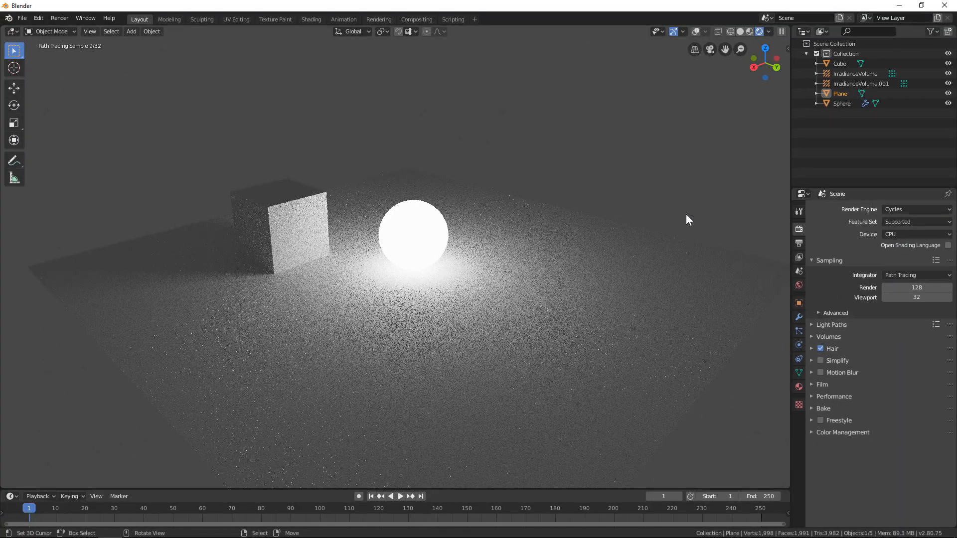
pyautogui.click(916, 297)
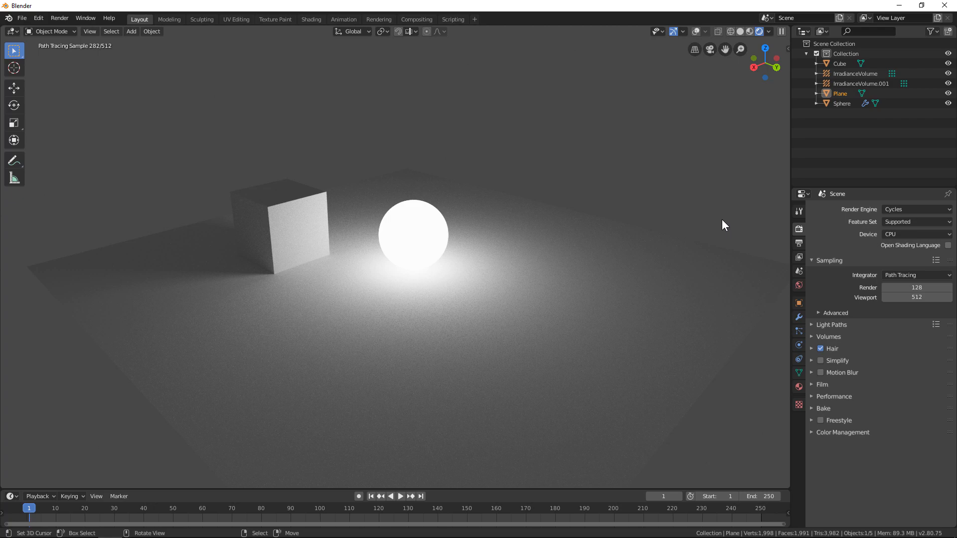
pyautogui.click(906, 207)
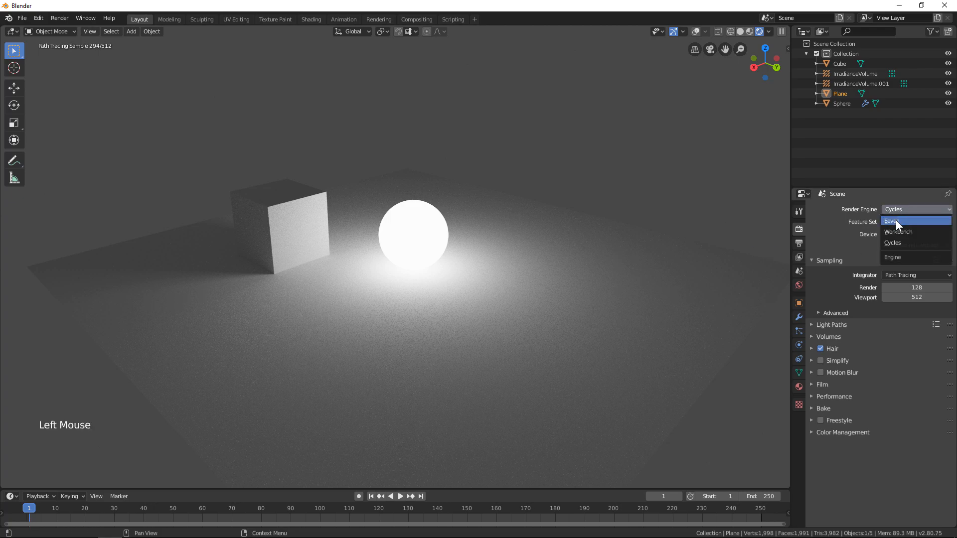
pyautogui.click(896, 220)
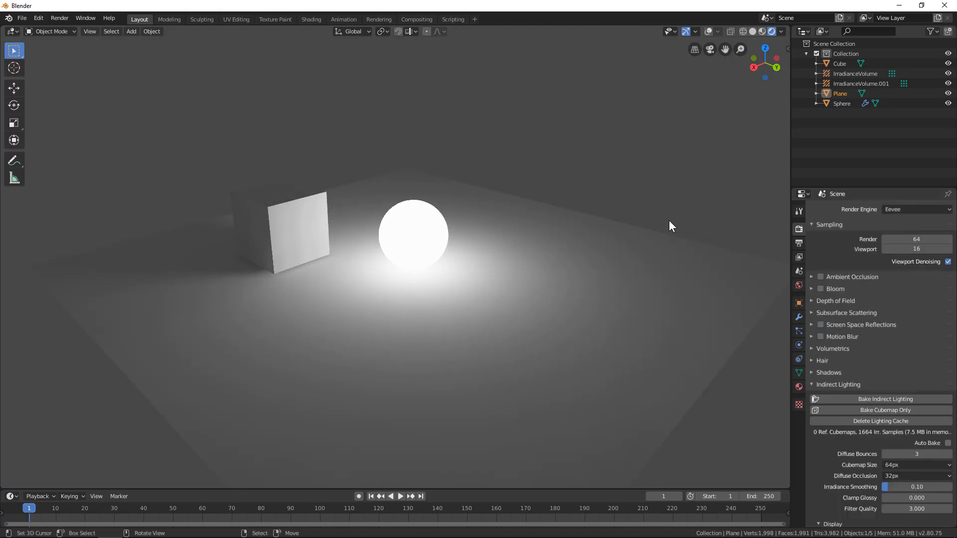
# Examine the shaded side of the cube from another angle and turn the viewport overlays back on.
pyautogui.moveTo(669, 222); pyautogui.dragTo(700, 259, button='middle')
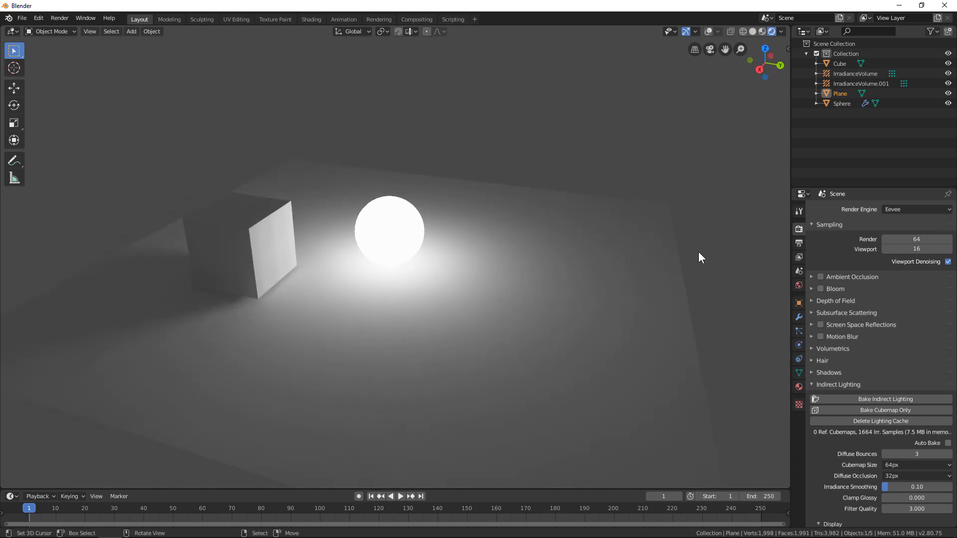
pyautogui.keyDown('shift'); pyautogui.moveTo(546, 241); pyautogui.dragTo(702, 57, button='middle'); pyautogui.keyUp('shift')
pyautogui.click(708, 31)
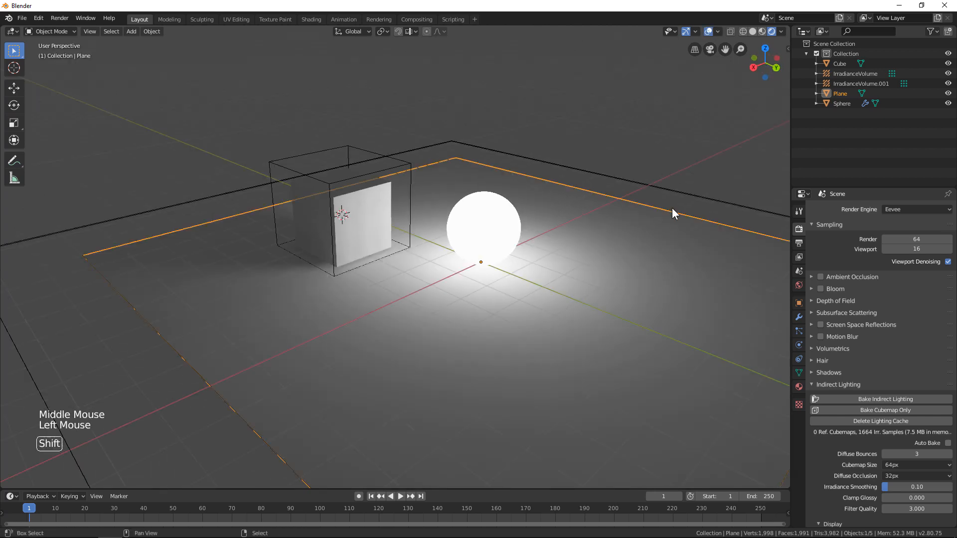
pyautogui.keyDown('shift'); pyautogui.moveTo(672, 208); pyautogui.dragTo(573, 199, button='middle'); pyautogui.keyUp('shift')
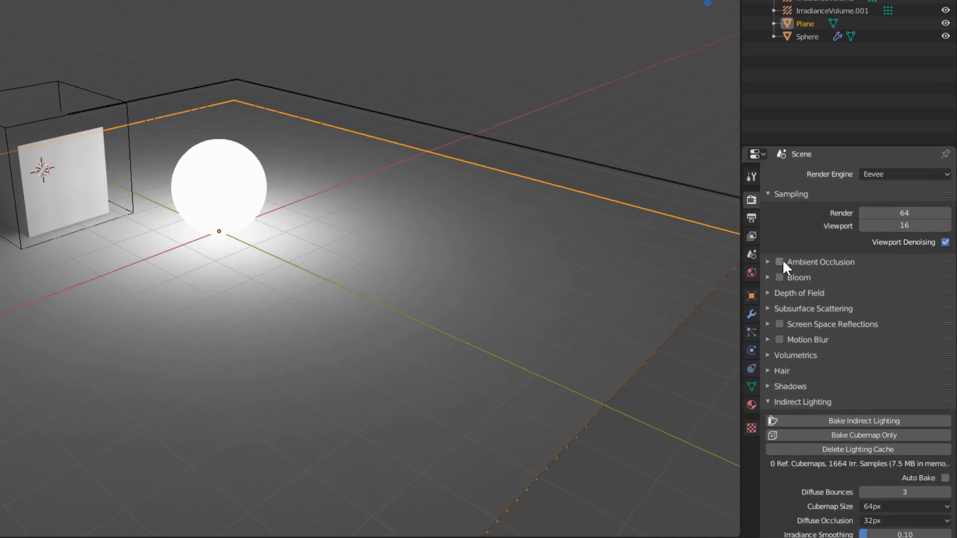
# Enable Ambient Occlusion and inspect its effect on the plane around the sphere and cube.
pyautogui.click(780, 262)
pyautogui.moveTo(367, 285); pyautogui.dragTo(399, 276, button='middle')
pyautogui.scroll(5, 373, 321)
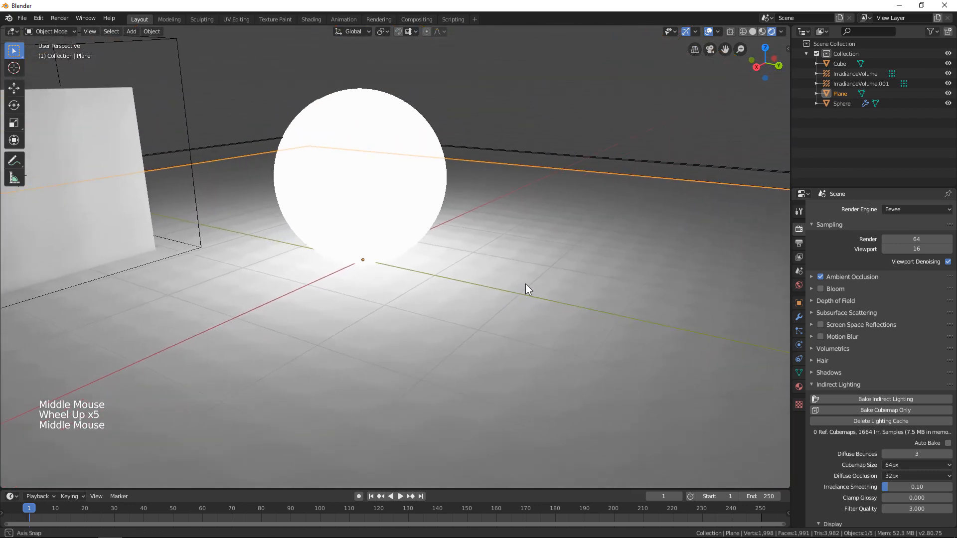
pyautogui.moveTo(525, 283); pyautogui.dragTo(510, 318, button='middle')
pyautogui.scroll(-4, 490, 277)
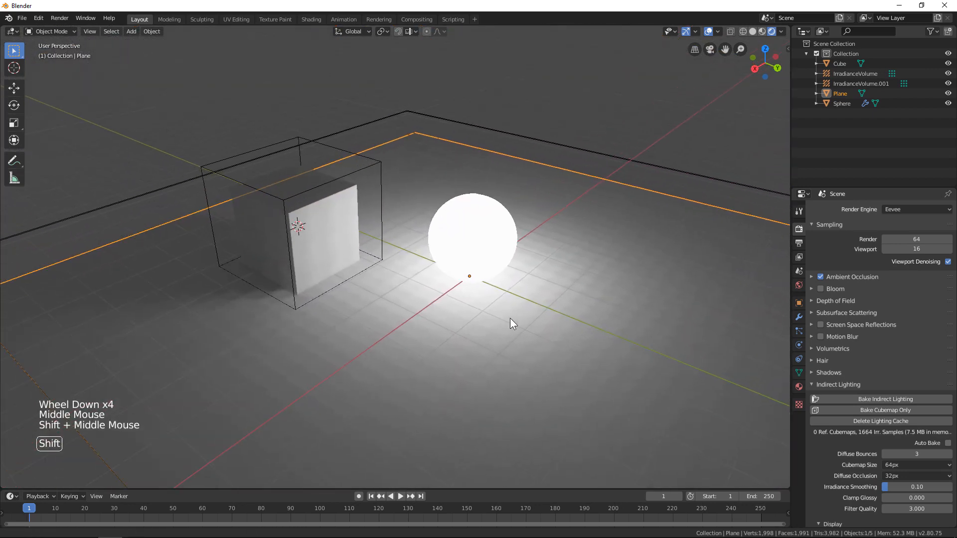
# Turn off Bent Normals in the Ambient Occlusion settings.
pyautogui.scroll(3, 393, 310)
pyautogui.keyDown('shift'); pyautogui.moveTo(392, 310); pyautogui.dragTo(405, 279, button='middle'); pyautogui.keyUp('shift')
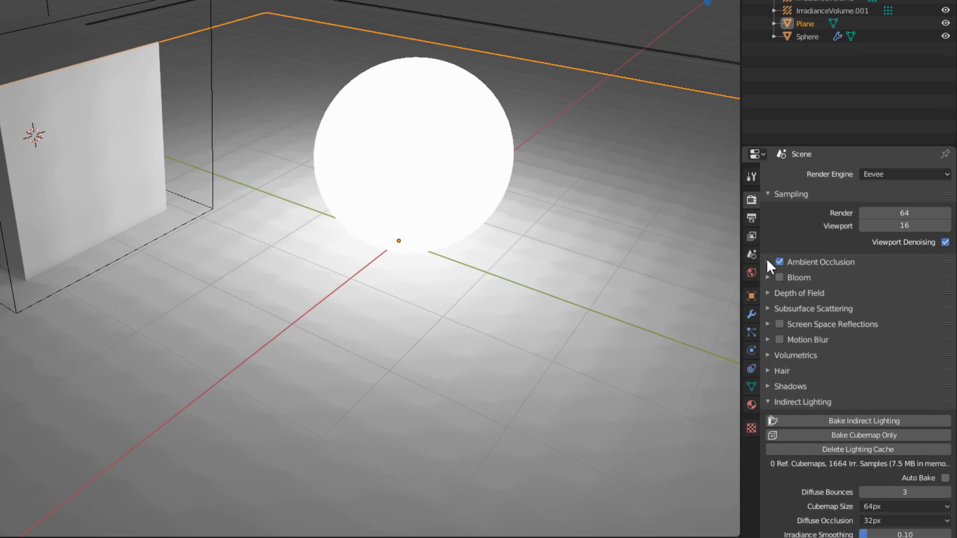
pyautogui.click(811, 277)
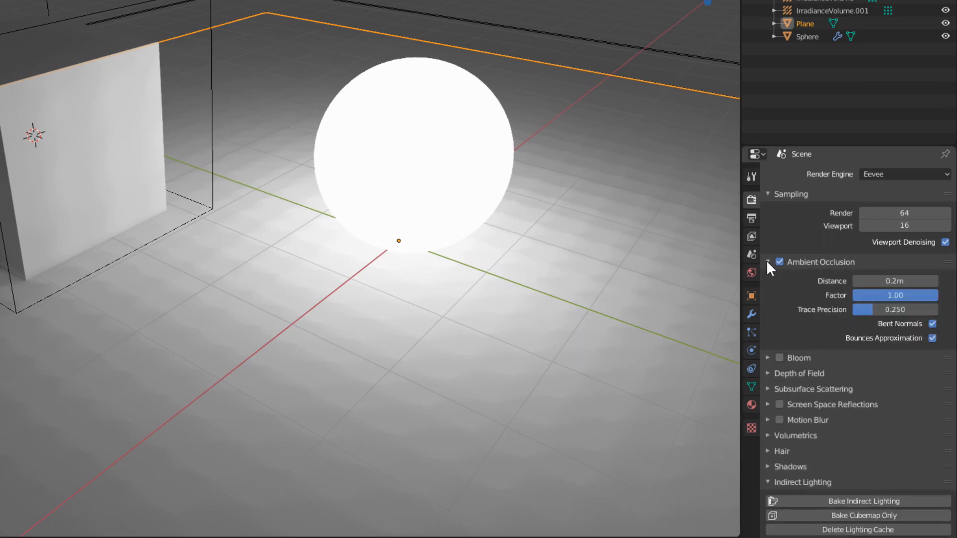
pyautogui.click(932, 324)
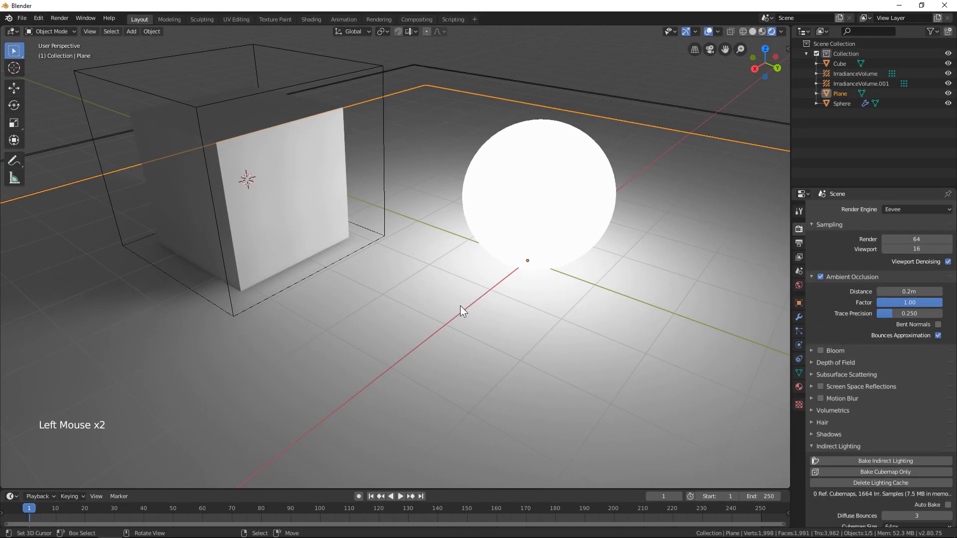
# Hide the viewport overlays and examine the cube and glowing sphere lighting from farther away.
pyautogui.scroll(-2, 341, 320)
pyautogui.moveTo(483, 317)
pyautogui.mouseDown(button='middle')
pyautogui.moveTo(468, 302)
pyautogui.moveTo(479, 303)
pyautogui.mouseUp(button='middle')
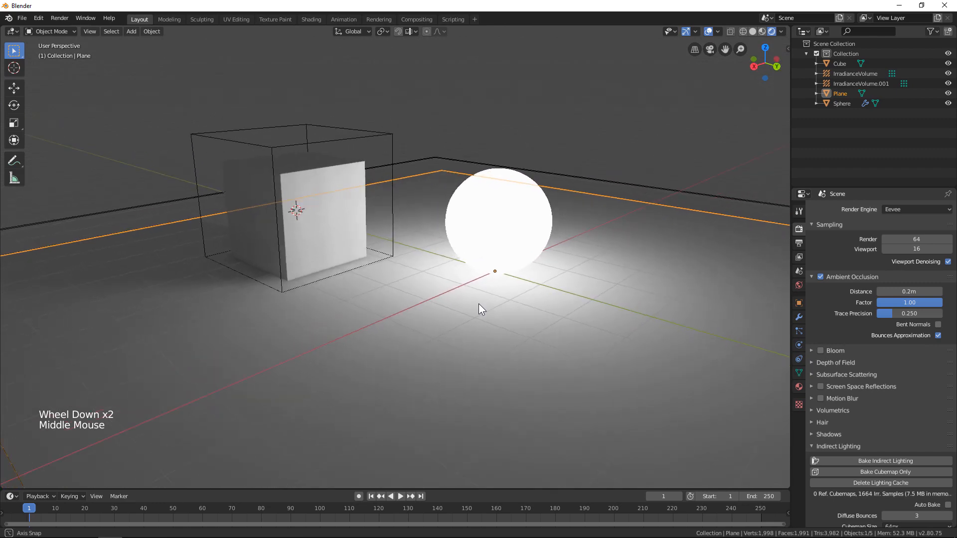
pyautogui.click(707, 31)
pyautogui.scroll(-2, 542, 290)
pyautogui.moveTo(543, 290); pyautogui.dragTo(406, 307, button='middle')
pyautogui.scroll(2, 365, 334)
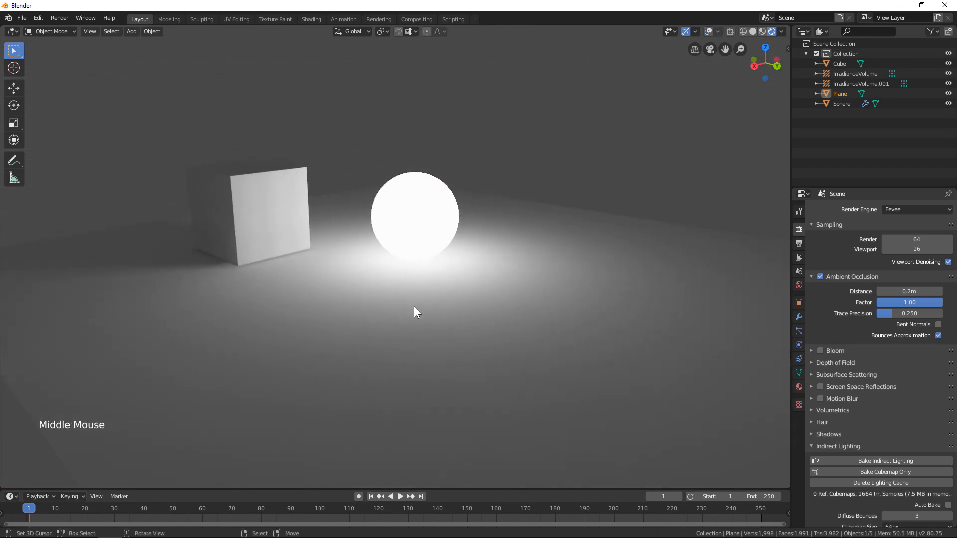
# Enable Bloom in the Eevee render settings and inspect the glow around the sphere.
pyautogui.click(811, 276)
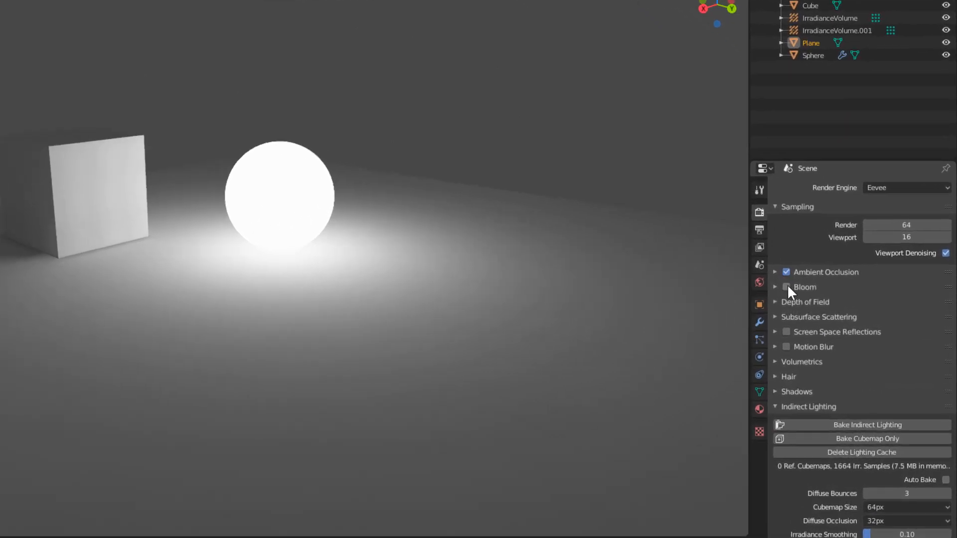
pyautogui.click(820, 288)
pyautogui.scroll(-1, 503, 262)
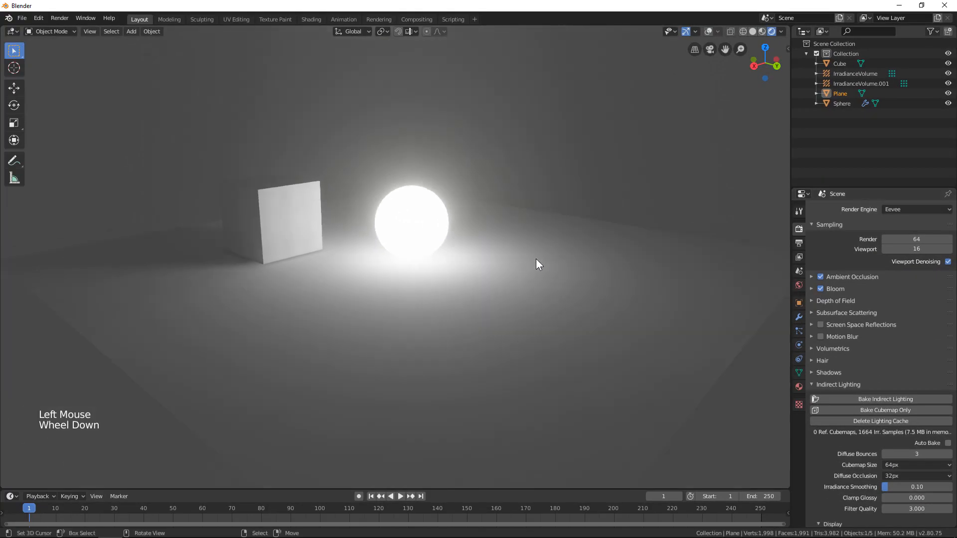
pyautogui.moveTo(503, 262)
pyautogui.mouseDown(button='middle')
pyautogui.moveTo(525, 281)
pyautogui.moveTo(696, 278)
pyautogui.moveTo(488, 272)
pyautogui.mouseUp(button='middle')
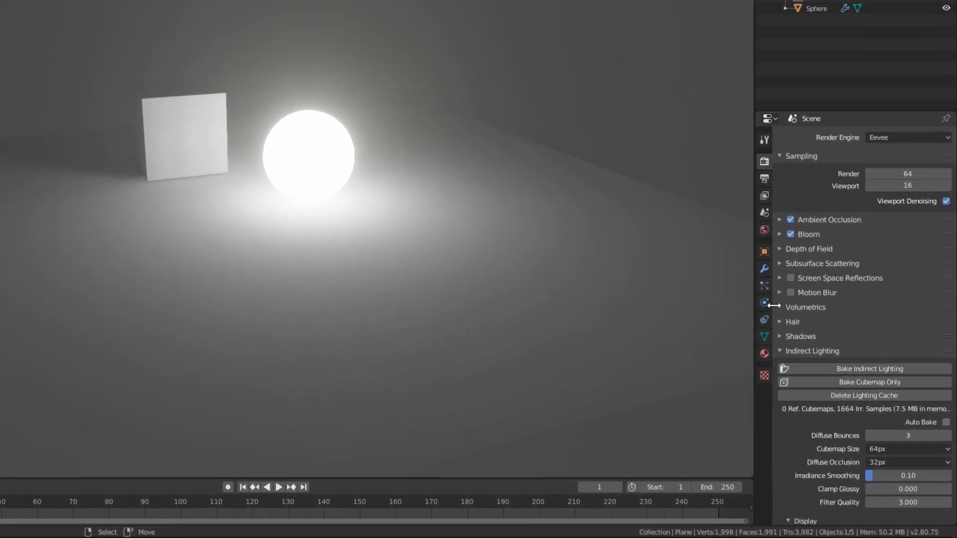
# Enable Screen Space Reflections and inspect the sphere's reflection on the plane from several angles.
pyautogui.click(786, 271)
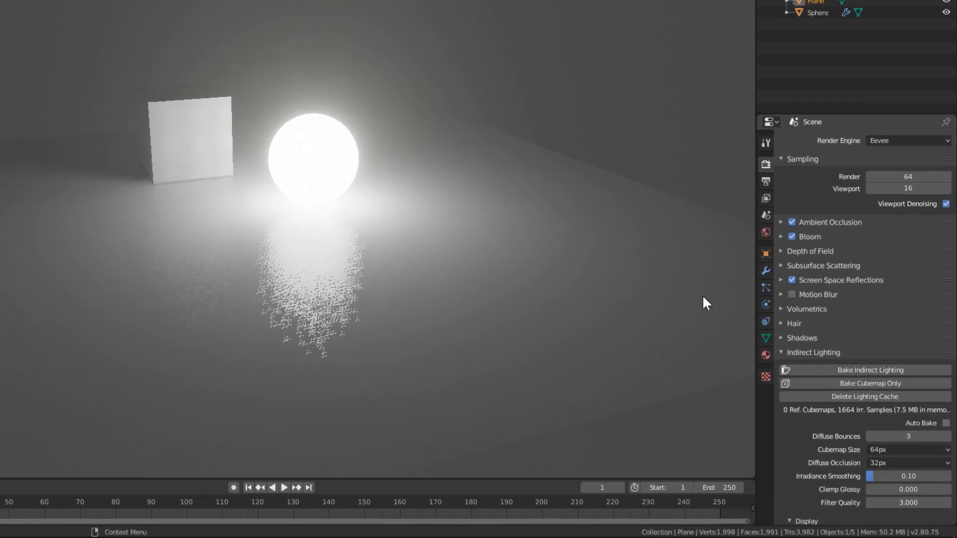
pyautogui.moveTo(423, 242); pyautogui.dragTo(481, 239, button='middle')
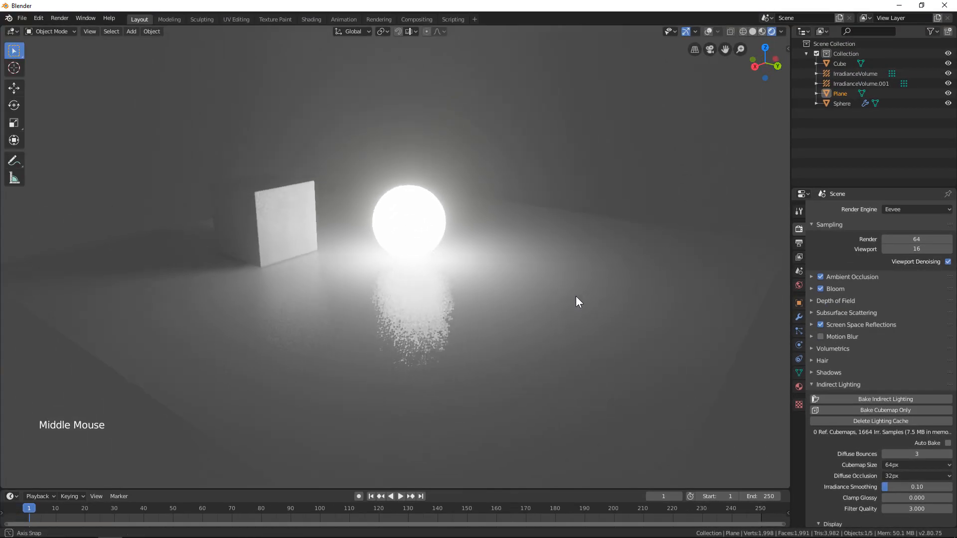
pyautogui.moveTo(576, 297); pyautogui.dragTo(592, 296, button='middle')
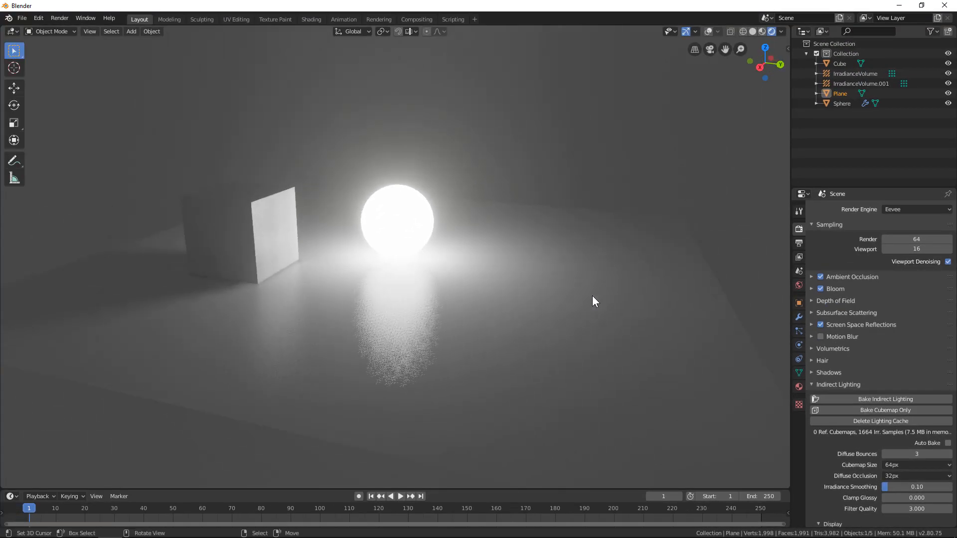
pyautogui.moveTo(592, 299); pyautogui.dragTo(545, 300, button='middle')
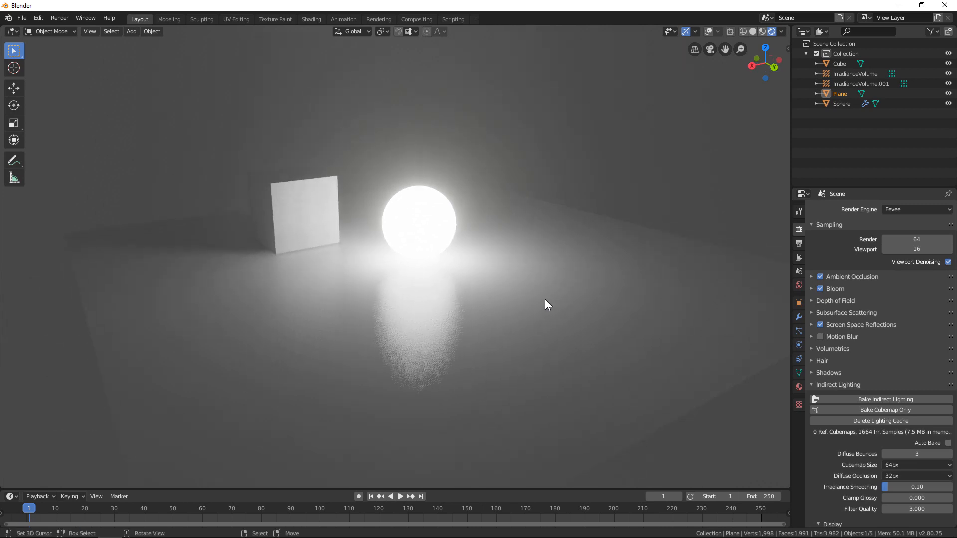
pyautogui.moveTo(550, 299); pyautogui.dragTo(532, 282, button='middle')
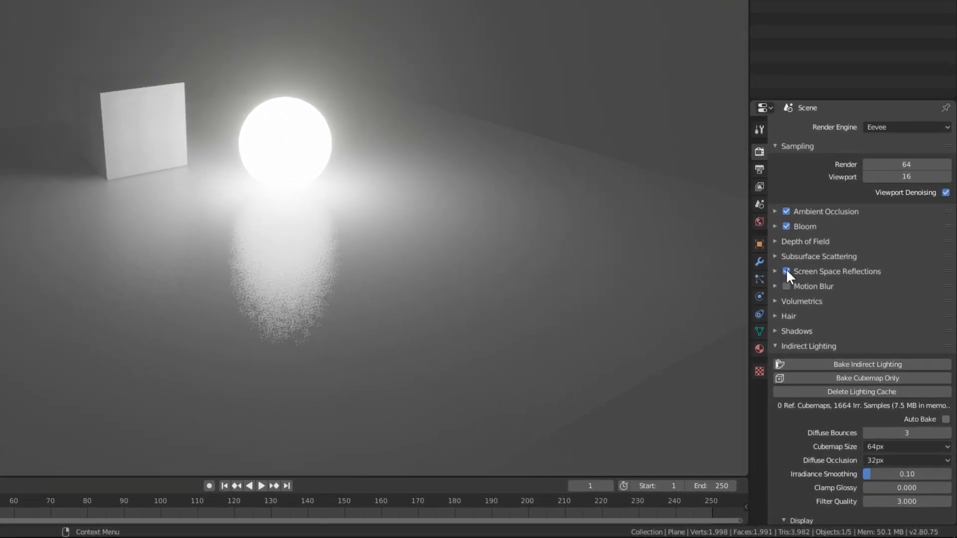
# Disable Screen Space Reflections, Bloom and Ambient Occlusion, and view the scene with baked lighting only.
pyautogui.click(820, 324)
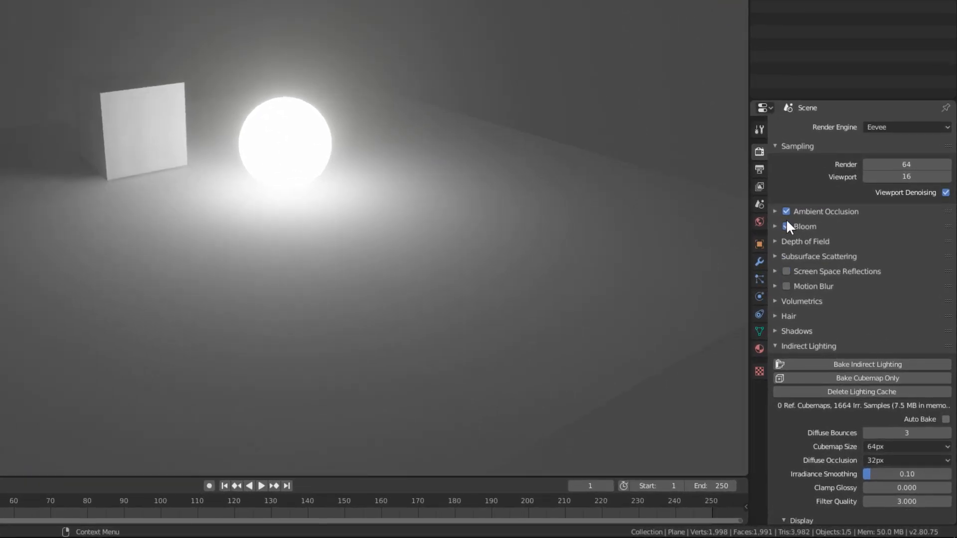
pyautogui.click(786, 226)
pyautogui.click(786, 212)
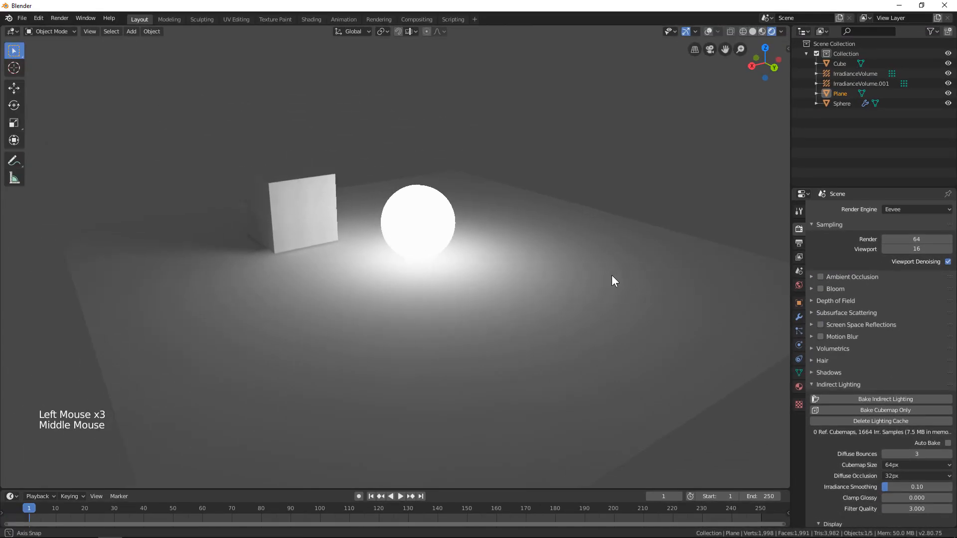
pyautogui.moveTo(613, 277)
pyautogui.mouseDown(button='middle')
pyautogui.moveTo(655, 278)
pyautogui.moveTo(587, 284)
pyautogui.moveTo(599, 286)
pyautogui.mouseUp(button='middle')
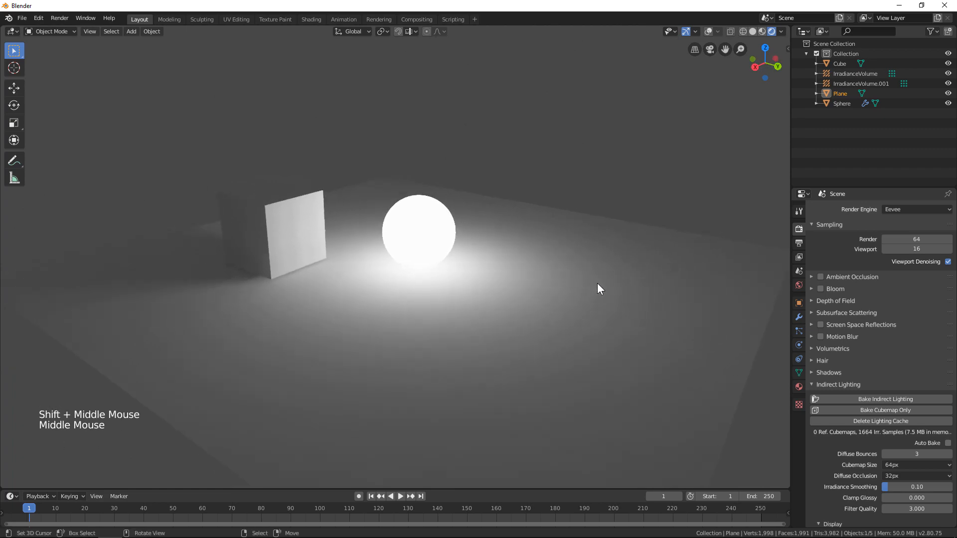
# In solid shading, set the X and Y resolution of the irradiance volume covering the plane to 80.
pyautogui.press('z')
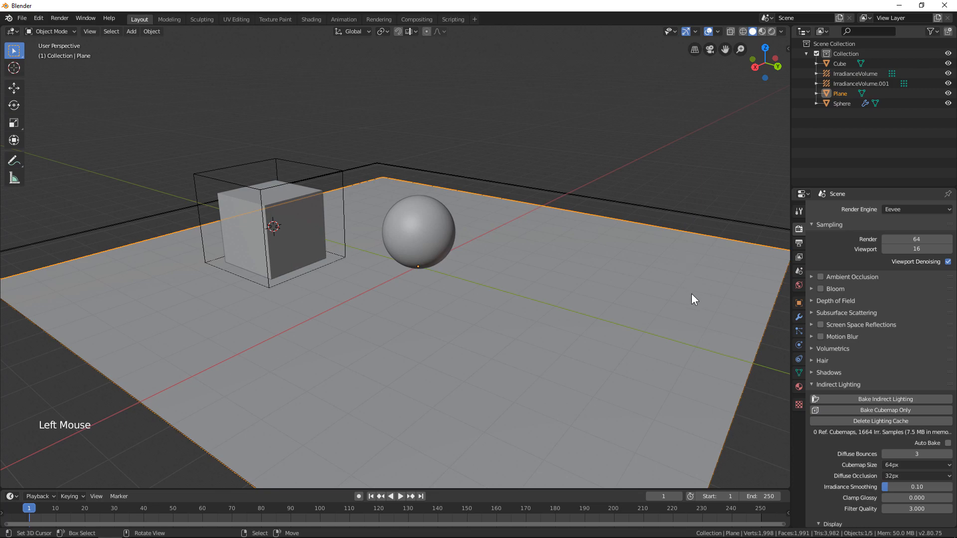
pyautogui.rightClick(660, 225)
pyautogui.moveTo(665, 255); pyautogui.dragTo(666, 281, button='middle')
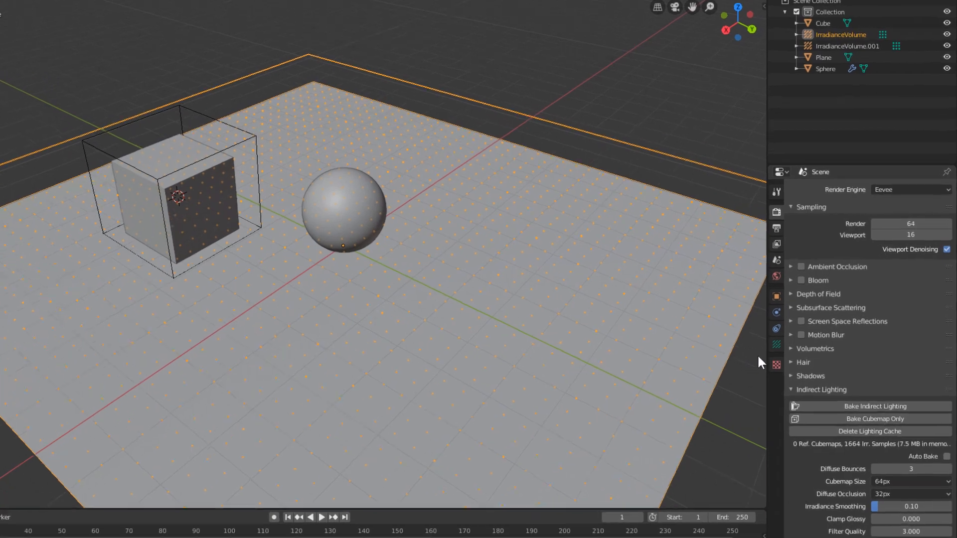
pyautogui.click(776, 344)
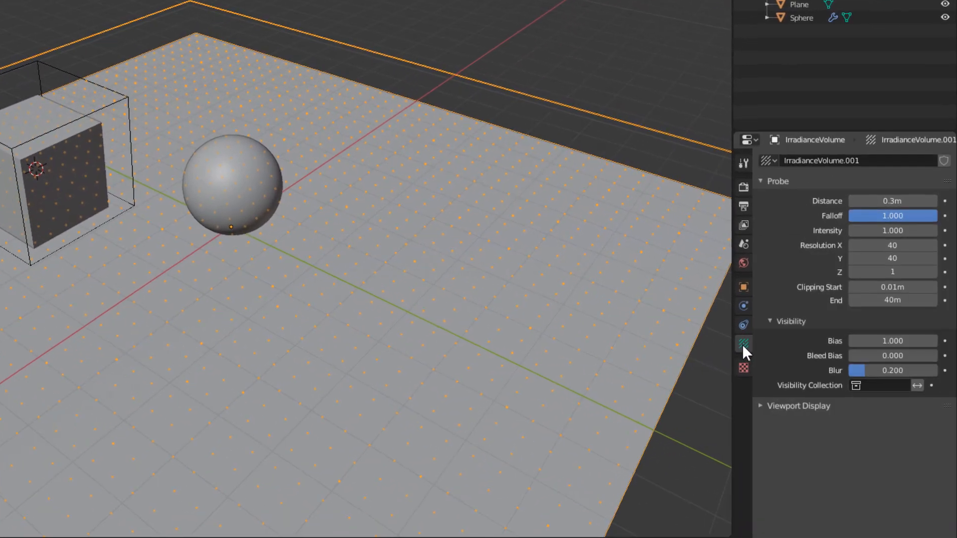
pyautogui.click(880, 243)
pyautogui.moveTo(880, 243); pyautogui.dragTo(880, 258)
pyautogui.write('80')
pyautogui.press('Return')
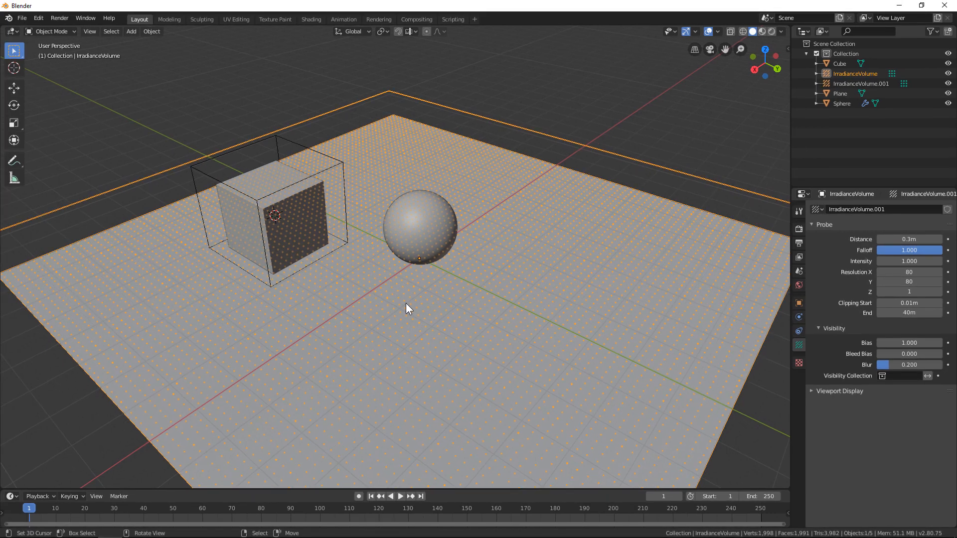
# Set the X, Y and Z resolution of the irradiance volume around the cube to 7.
pyautogui.rightClick(324, 257)
pyautogui.moveTo(323, 257); pyautogui.dragTo(348, 252, button='middle')
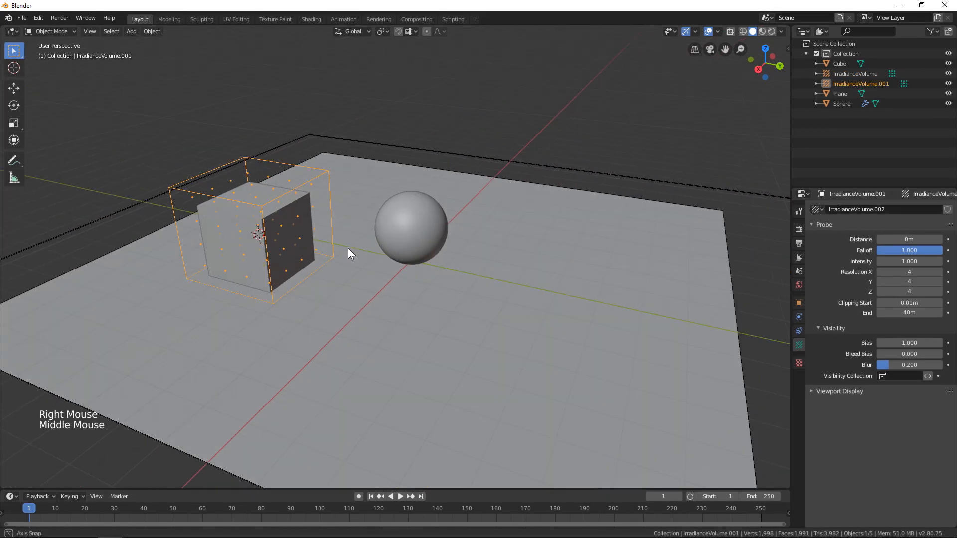
pyautogui.moveTo(892, 183); pyautogui.dragTo(892, 209)
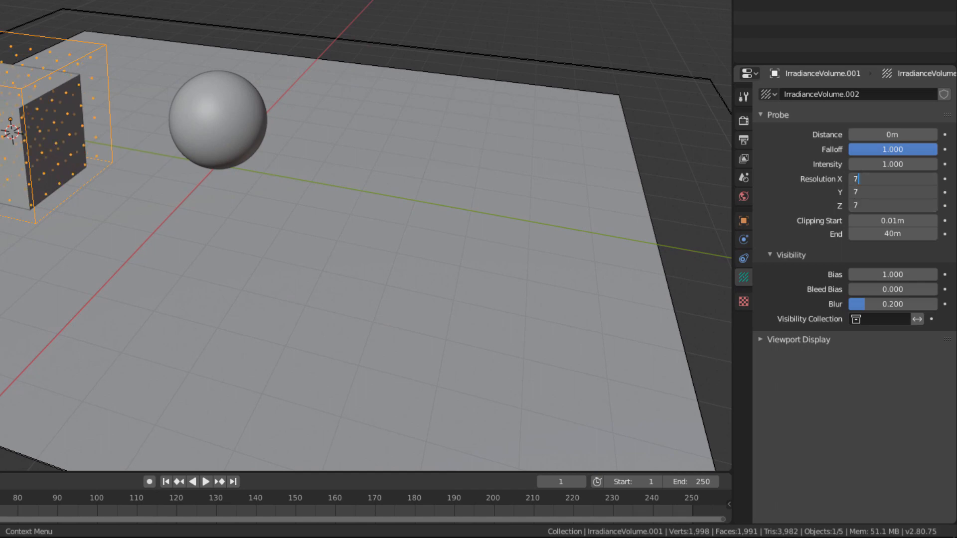
pyautogui.press('Return')
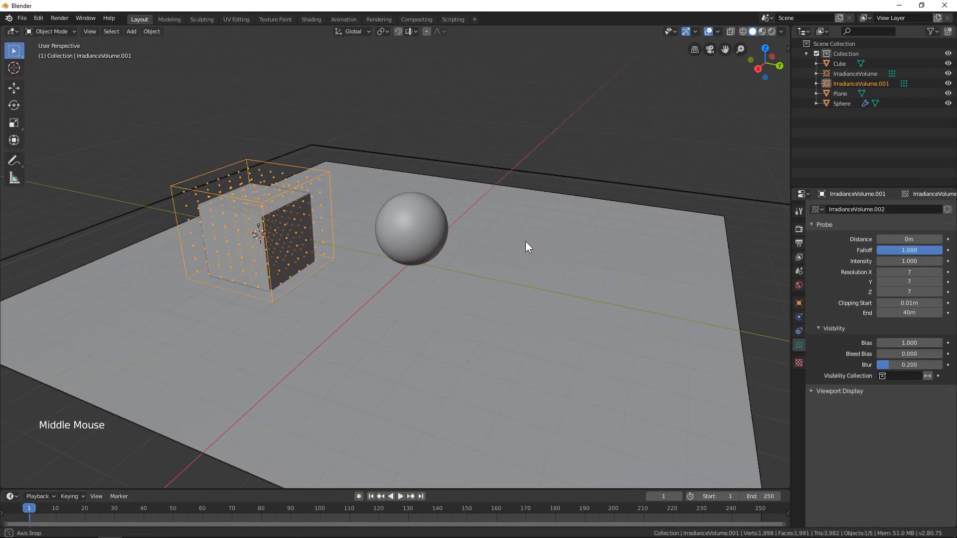
pyautogui.moveTo(373, 137); pyautogui.dragTo(328, 133, button='middle')
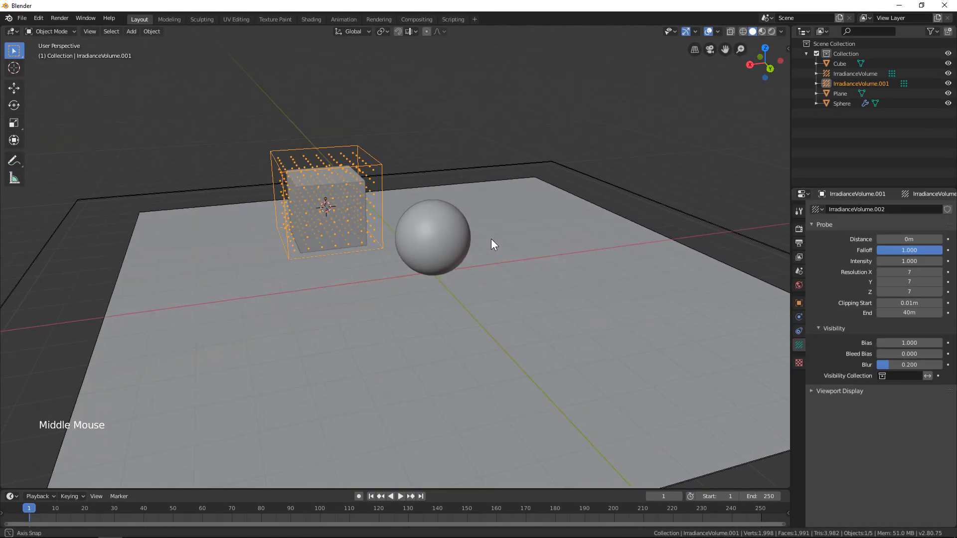
pyautogui.moveTo(492, 238); pyautogui.dragTo(528, 242, button='middle')
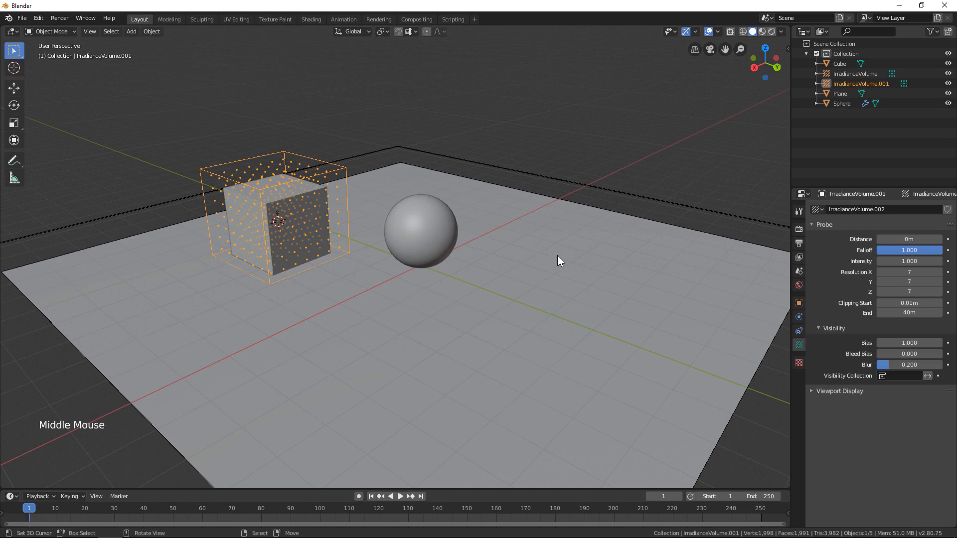
# Set the irradiance display size to 0.3 m in the Indirect Lighting render settings.
pyautogui.click(799, 229)
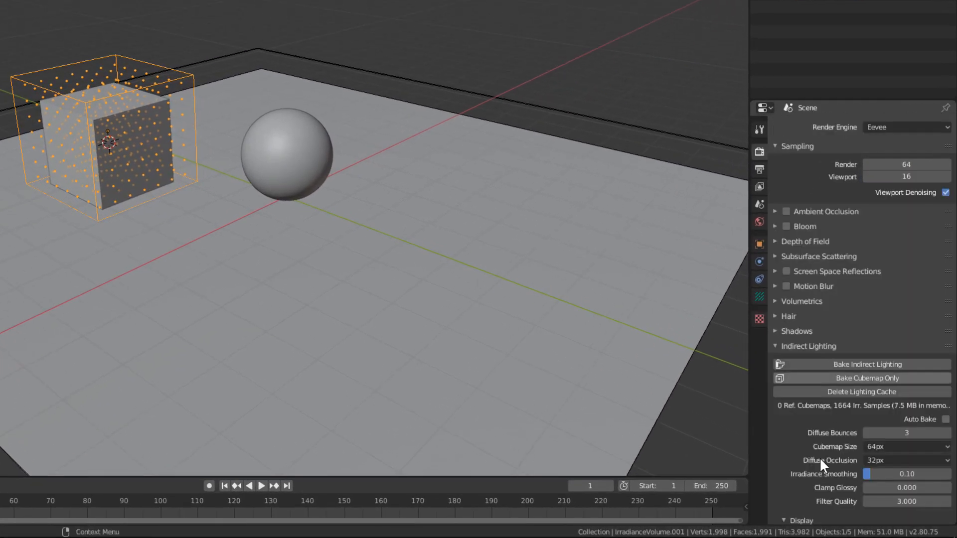
pyautogui.scroll(-5, 820, 461)
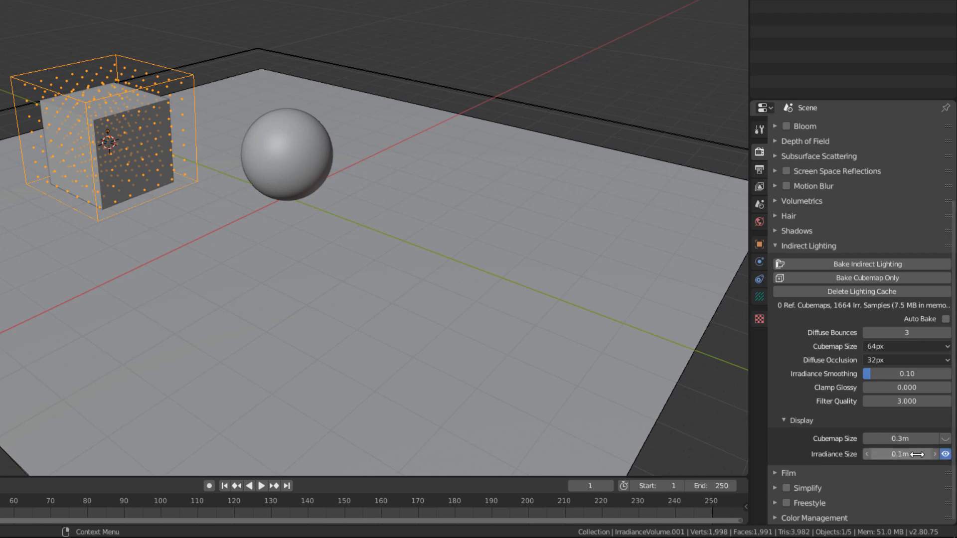
pyautogui.click(899, 454)
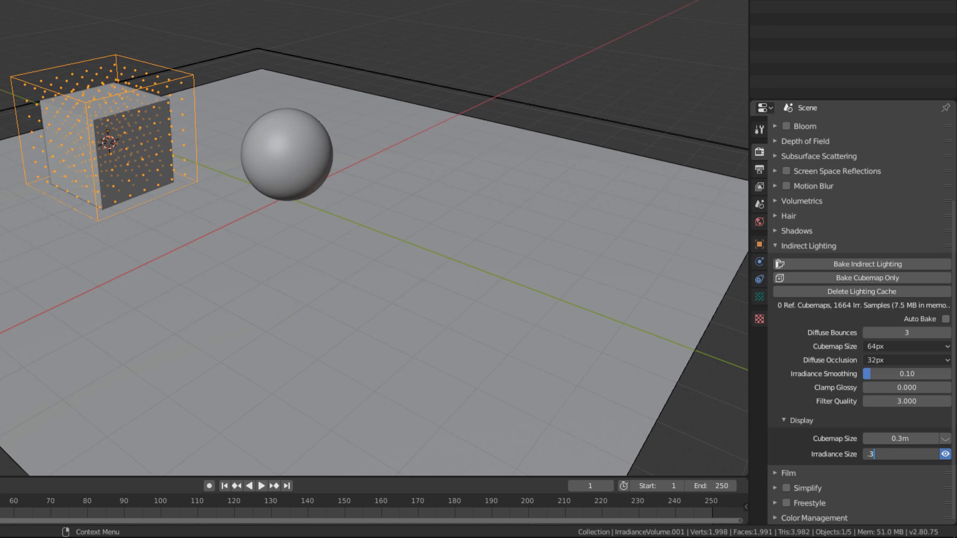
pyautogui.write('.3')
pyautogui.press('Return')
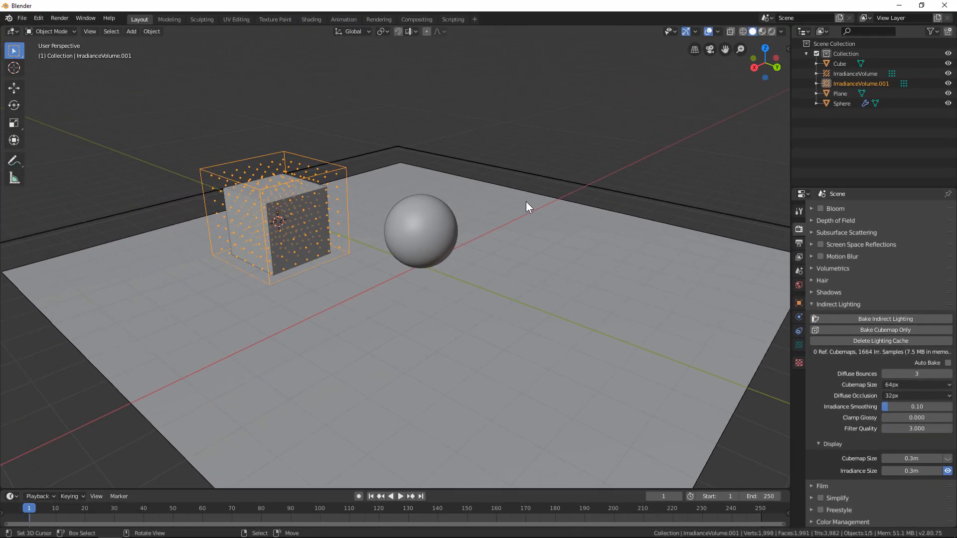
# Show the scene in rendered shading and delete the existing lighting cache.
pyautogui.press('z')
pyautogui.click(537, 149)
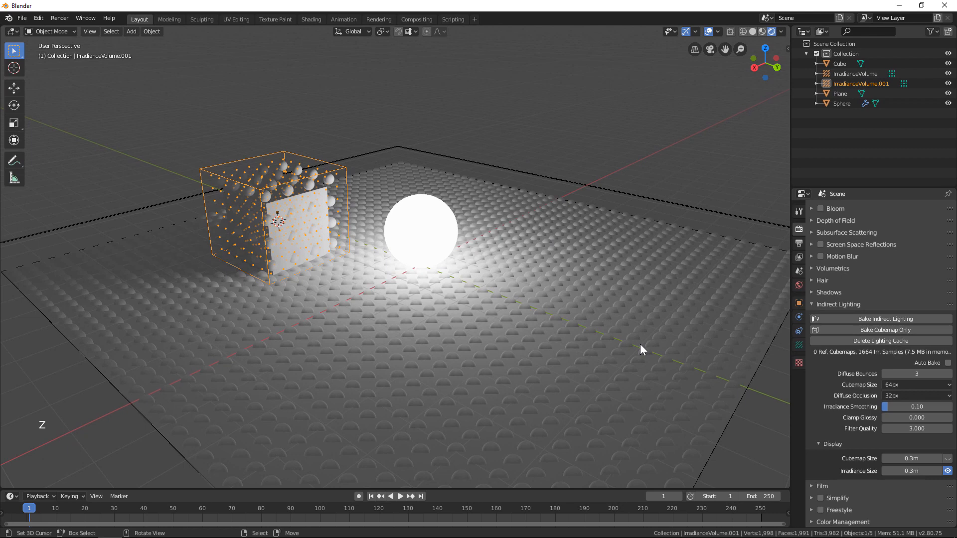
pyautogui.click(844, 340)
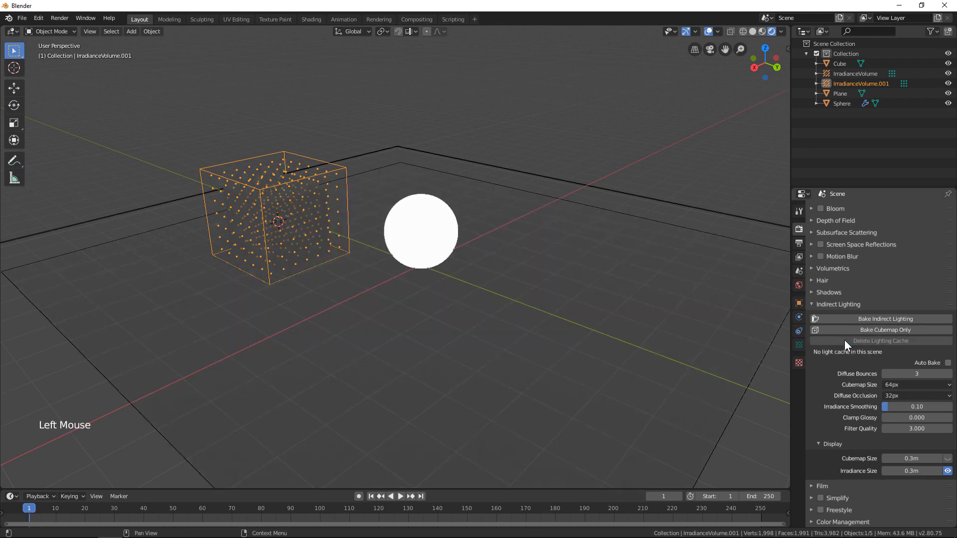
# Try to bake the indirect lighting with the denser irradiance volumes, and clear the unfinished lighting cache.
pyautogui.click(842, 320)
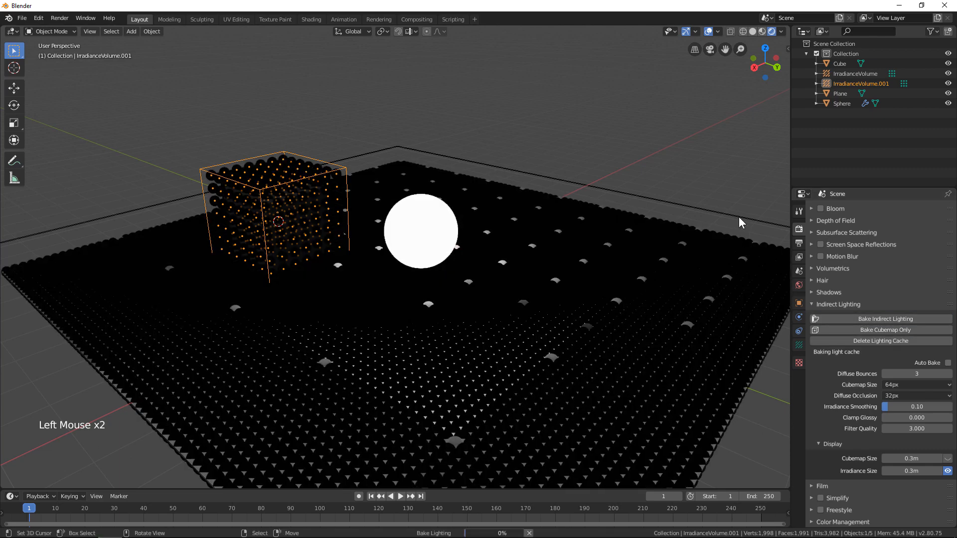
pyautogui.scroll(-1, 738, 222)
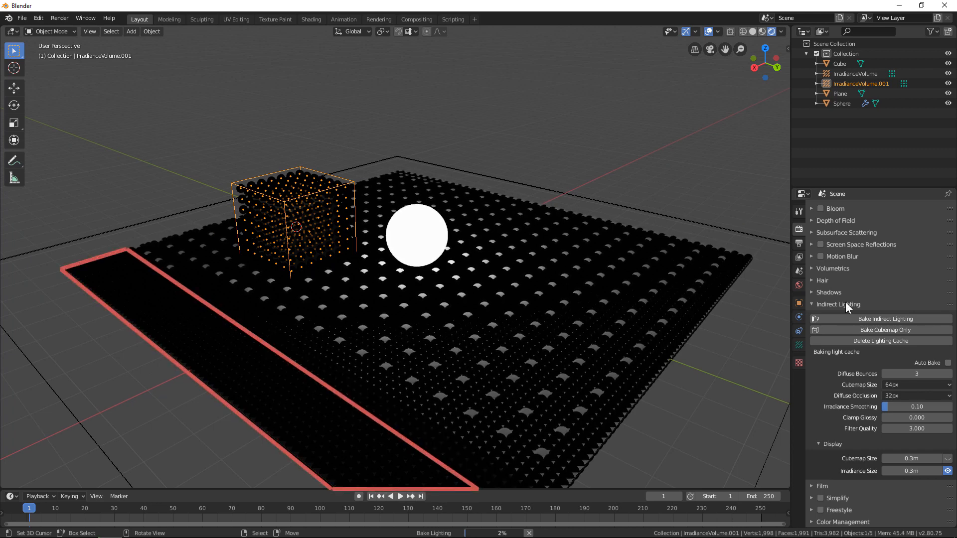
pyautogui.click(857, 341)
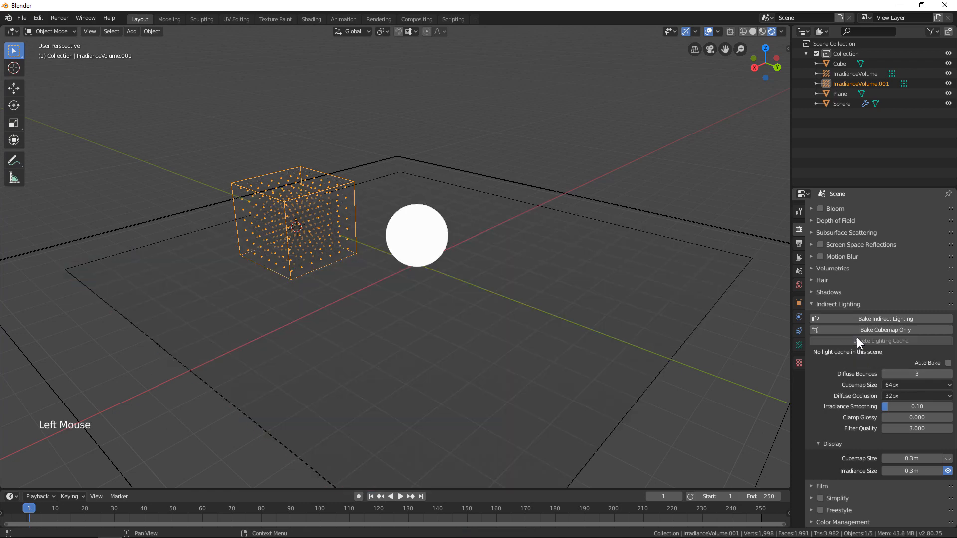
# Set the plane's irradiance volume resolution to 90 in X and Y, and start baking the indirect lighting.
pyautogui.doubleClick(799, 345)
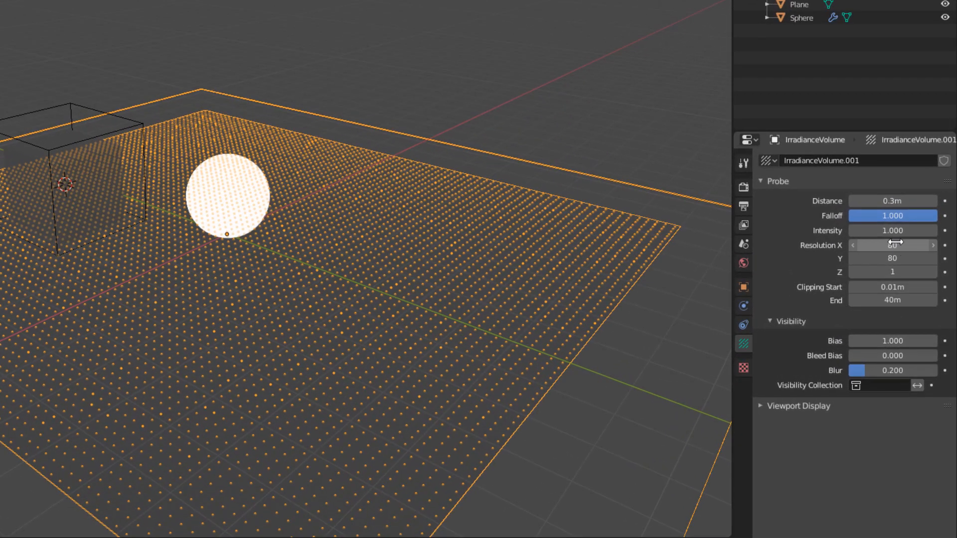
pyautogui.moveTo(892, 245); pyautogui.dragTo(892, 258)
pyautogui.write('90')
pyautogui.press('Return')
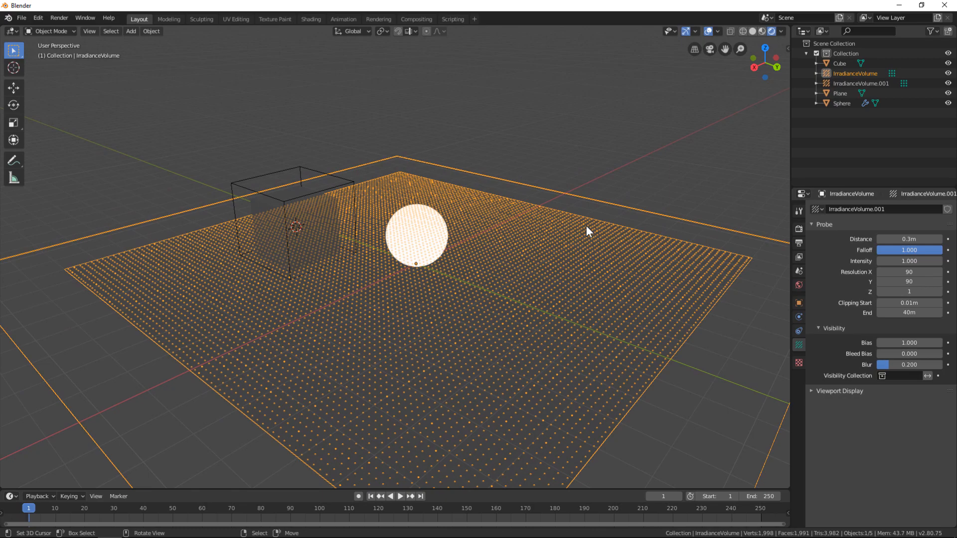
pyautogui.click(799, 229)
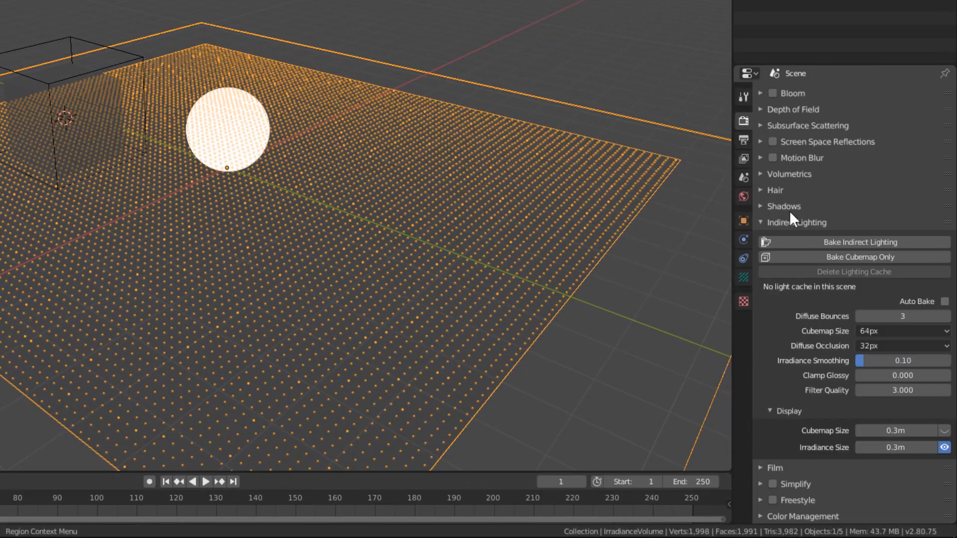
pyautogui.click(802, 242)
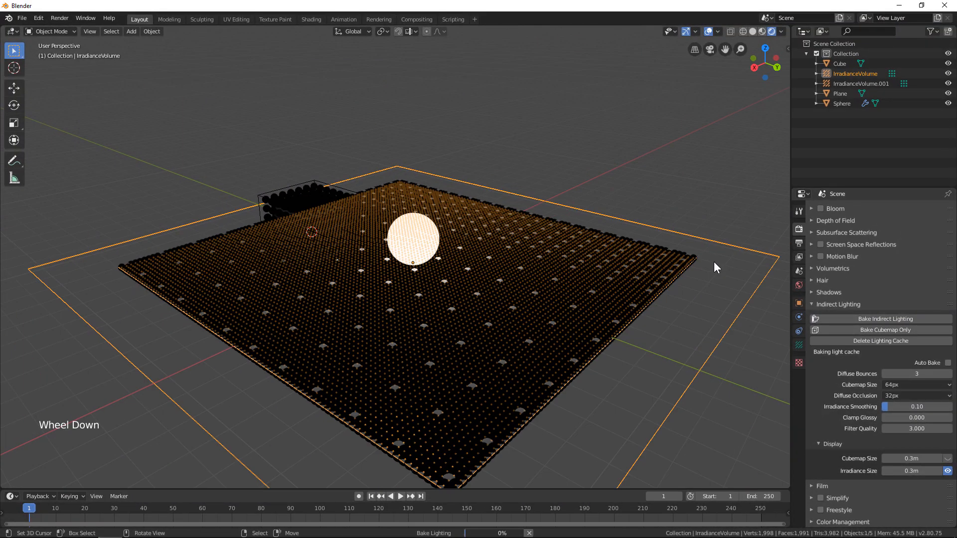
# Deselect the irradiance volume and examine the probe samples around the cube and sphere from several angles during the bake.
pyautogui.rightClick(712, 210)
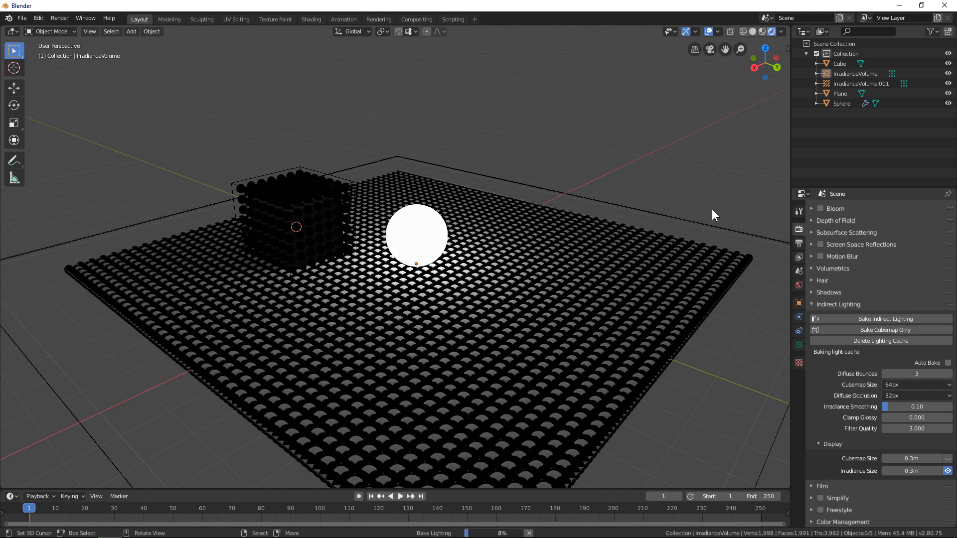
pyautogui.moveTo(712, 210); pyautogui.dragTo(597, 195, button='middle')
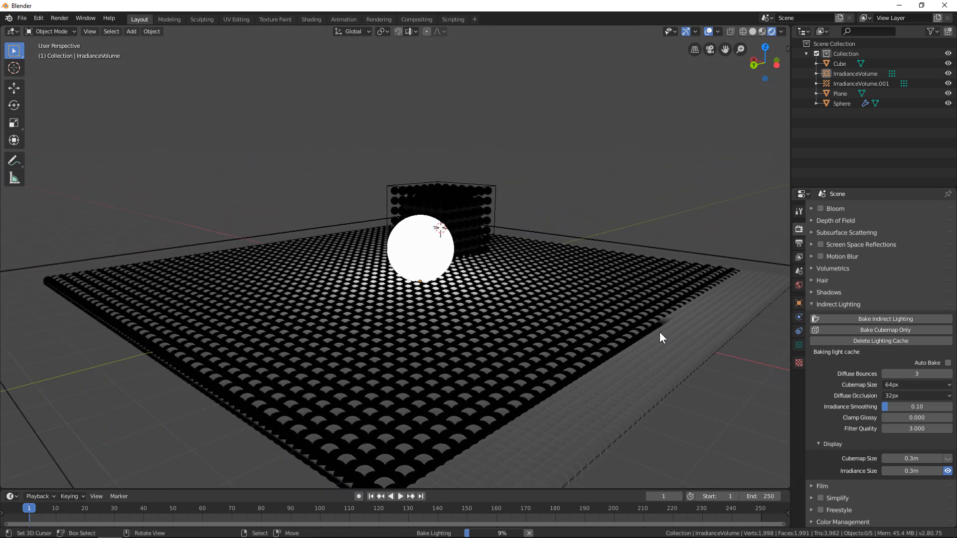
pyautogui.moveTo(688, 404); pyautogui.dragTo(446, 321, button='middle')
pyautogui.scroll(4, 446, 319)
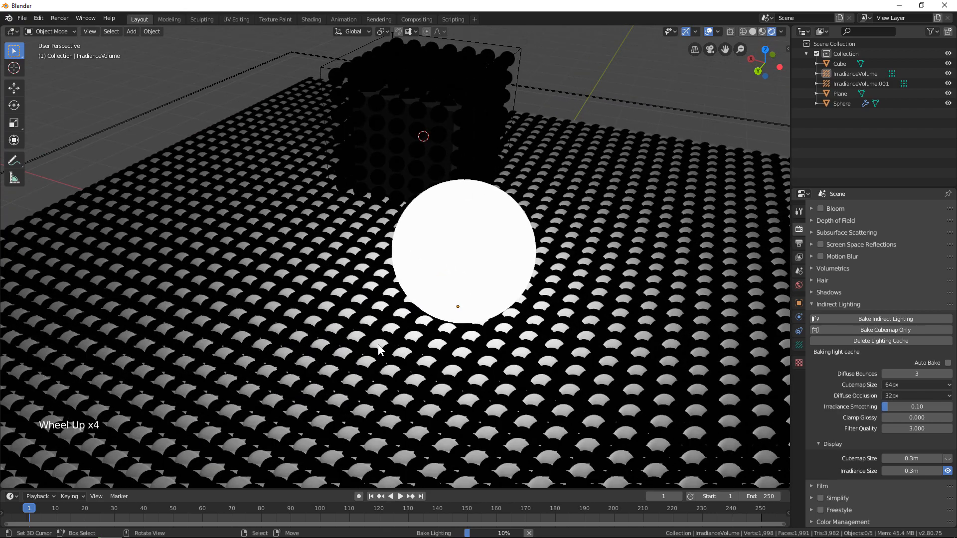
pyautogui.scroll(-3, 441, 369)
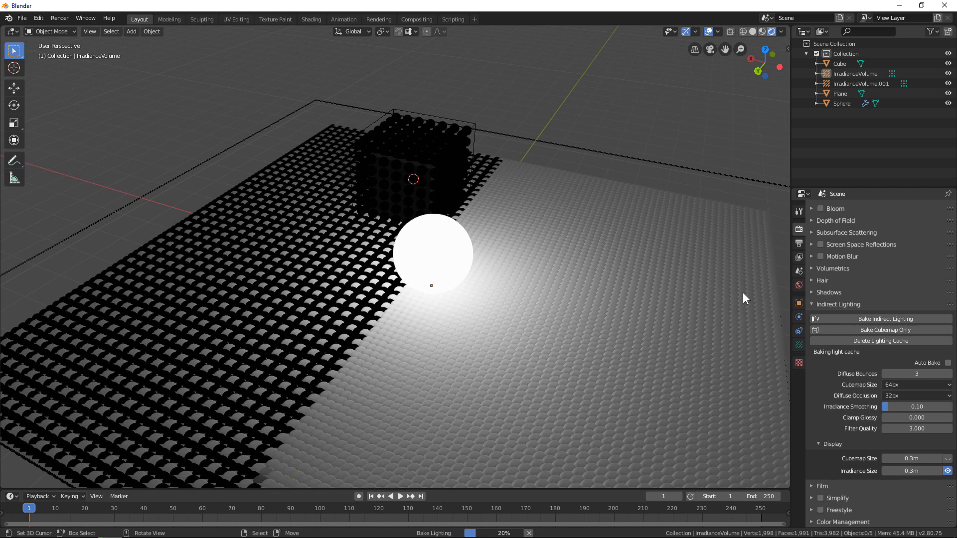
# Compare the partly baked lighting with the viewport overlays hidden and shown, viewing the cube, sphere and plane from several sides.
pyautogui.click(707, 31)
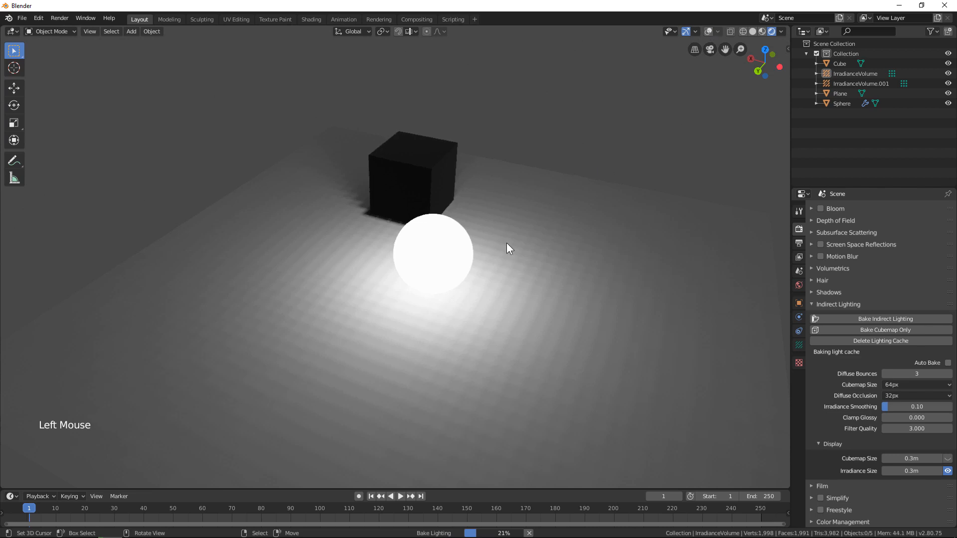
pyautogui.moveTo(506, 246); pyautogui.dragTo(578, 275, button='middle')
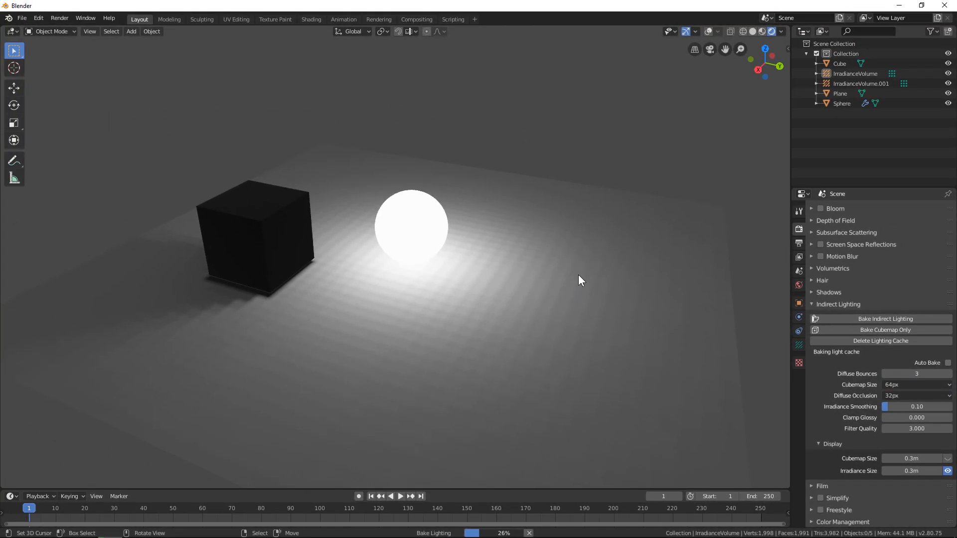
pyautogui.click(708, 31)
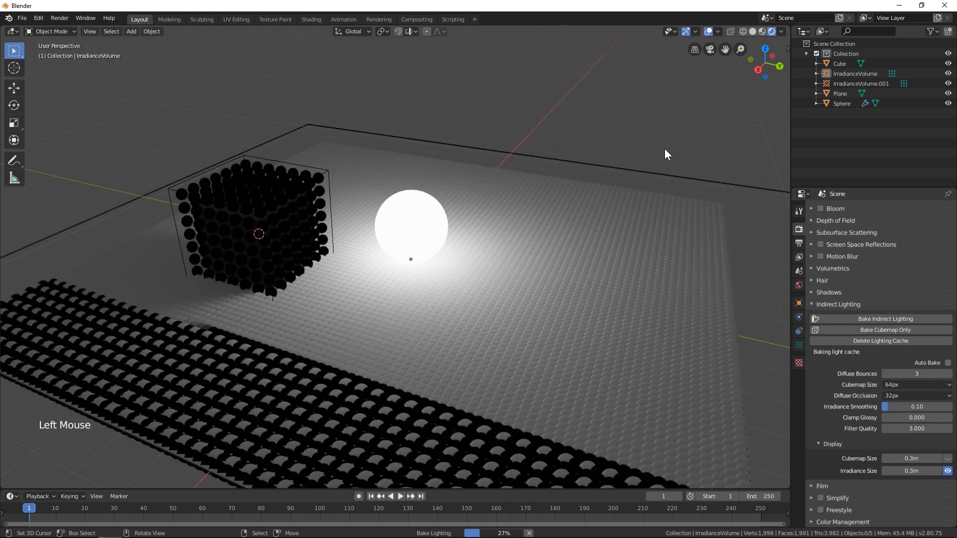
pyautogui.scroll(-1, 664, 149)
pyautogui.moveTo(665, 148); pyautogui.dragTo(644, 235, button='middle')
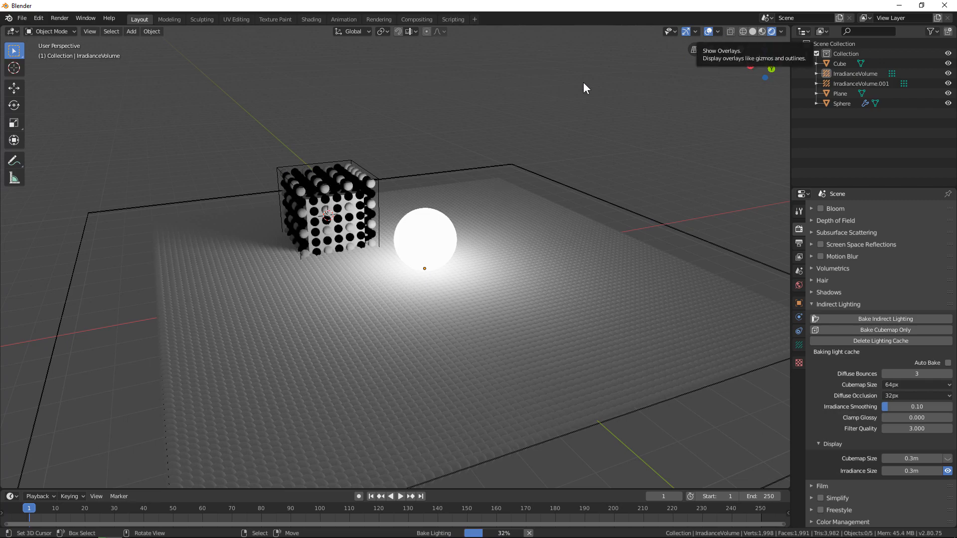
pyautogui.moveTo(407, 160); pyautogui.dragTo(268, 165, button='middle')
pyautogui.scroll(3, 231, 146)
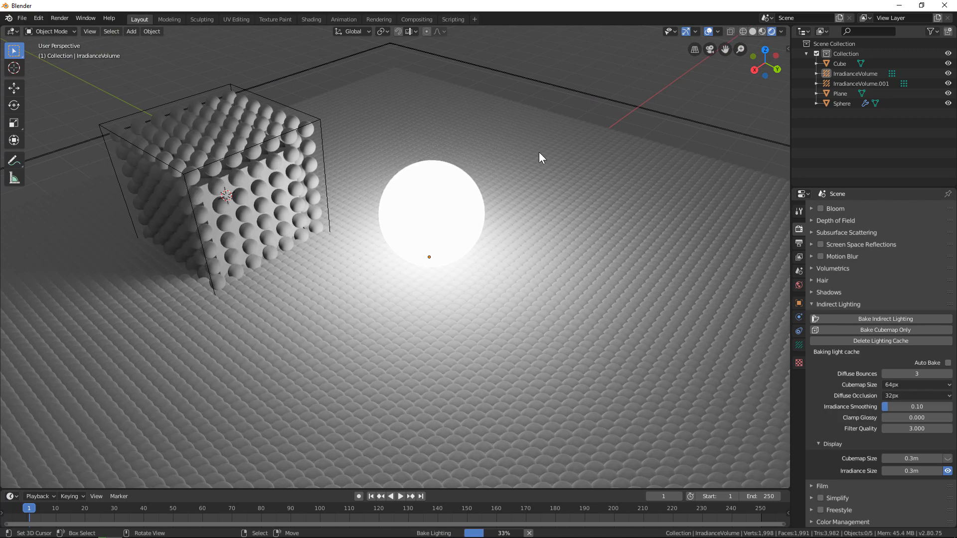
# Hide the viewport overlays and inspect the lighting and shadows on the cube and plane until the bake finishes.
pyautogui.click(709, 32)
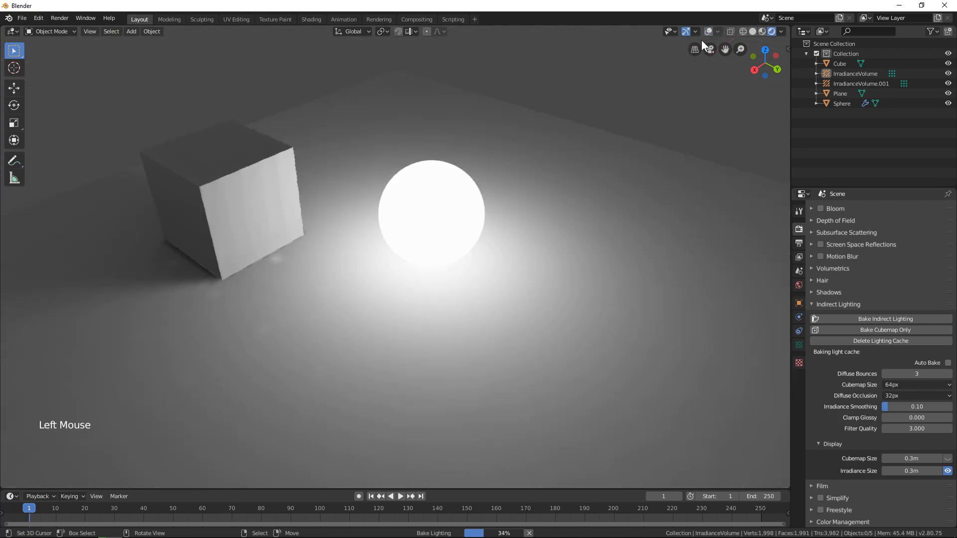
pyautogui.scroll(-4, 593, 159)
pyautogui.scroll(1, 524, 181)
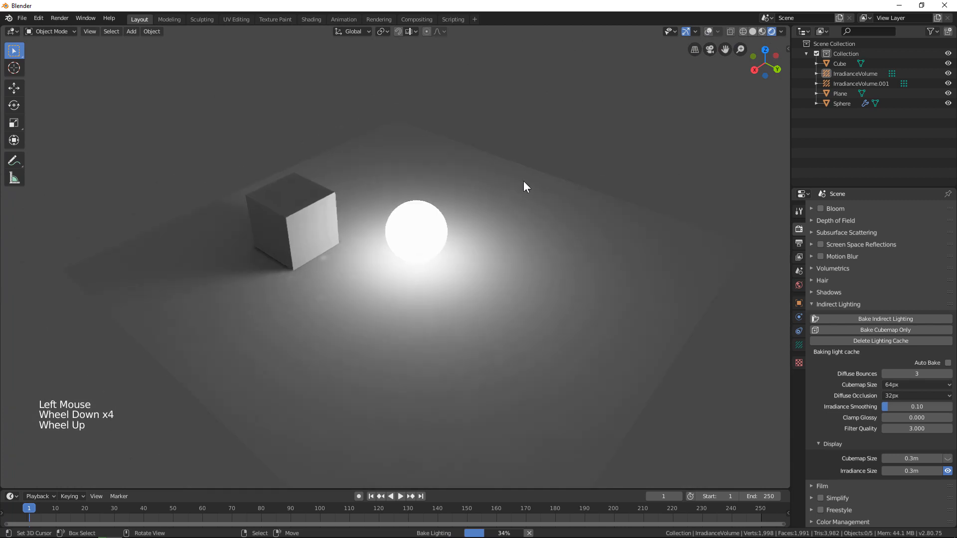
pyautogui.moveTo(412, 183)
pyautogui.keyDown('shift'); pyautogui.mouseDown(button='middle')
pyautogui.moveTo(480, 175)
pyautogui.moveTo(420, 193)
pyautogui.mouseUp(button='middle'); pyautogui.keyUp('shift')
pyautogui.scroll(3, 376, 199)
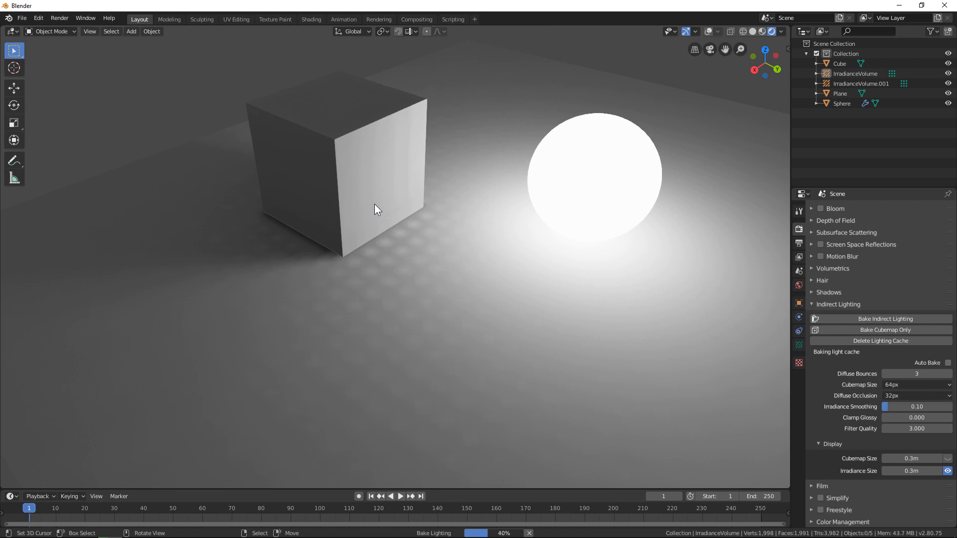
pyautogui.moveTo(451, 238); pyautogui.dragTo(375, 231, button='middle')
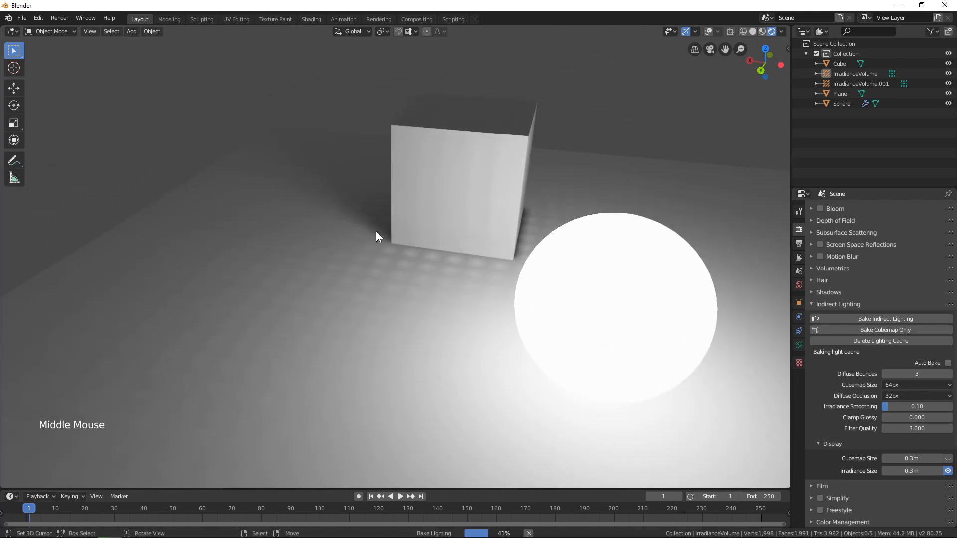
pyautogui.scroll(-2, 364, 247)
pyautogui.moveTo(349, 269); pyautogui.dragTo(446, 267, button='middle')
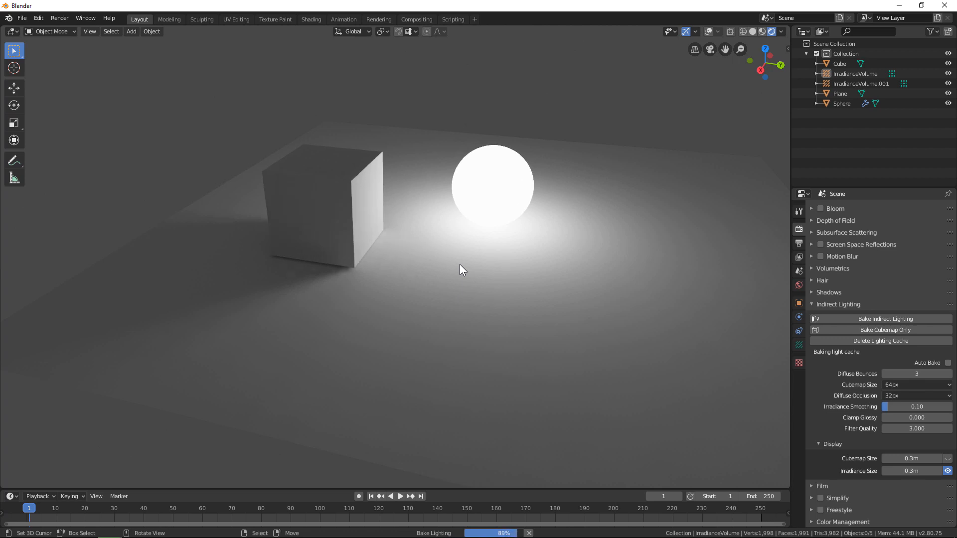
pyautogui.scroll(-1, 460, 264)
pyautogui.moveTo(454, 264)
pyautogui.mouseDown(button='middle')
pyautogui.moveTo(369, 256)
pyautogui.moveTo(440, 265)
pyautogui.mouseUp(button='middle')
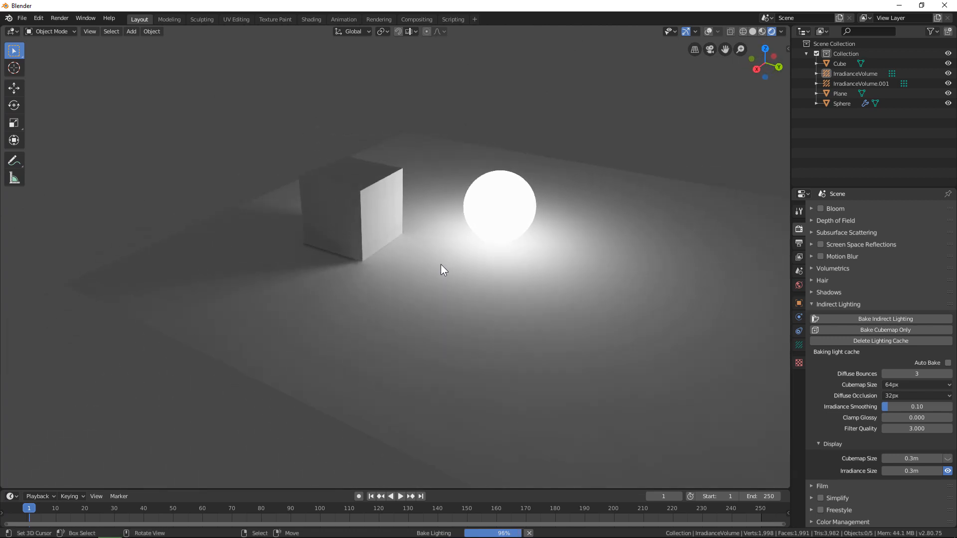
pyautogui.moveTo(505, 288); pyautogui.dragTo(486, 277, button='middle')
# Switch the render engine to Cycles to compare the lighting, and return it to Eevee.
pyautogui.scroll(10, 885, 306)
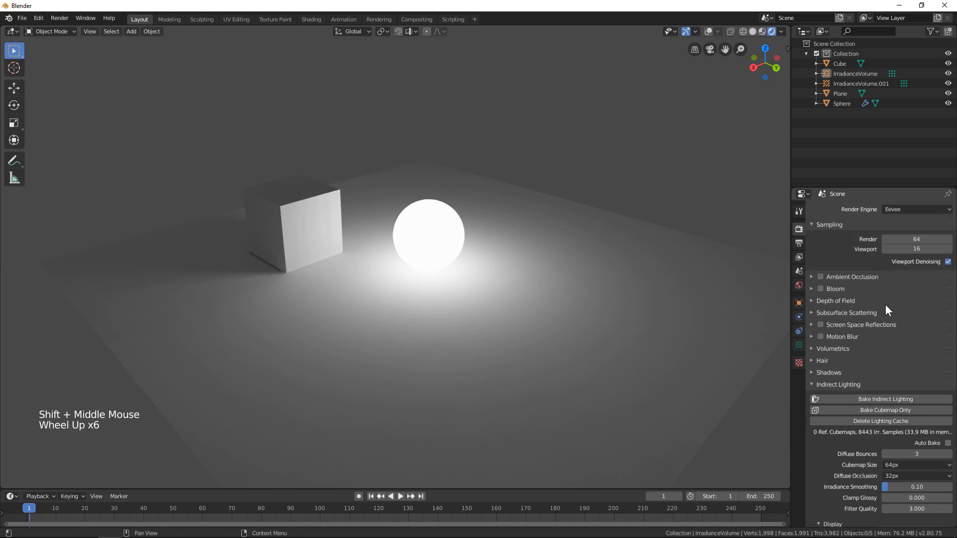
pyautogui.click(891, 212)
pyautogui.click(899, 236)
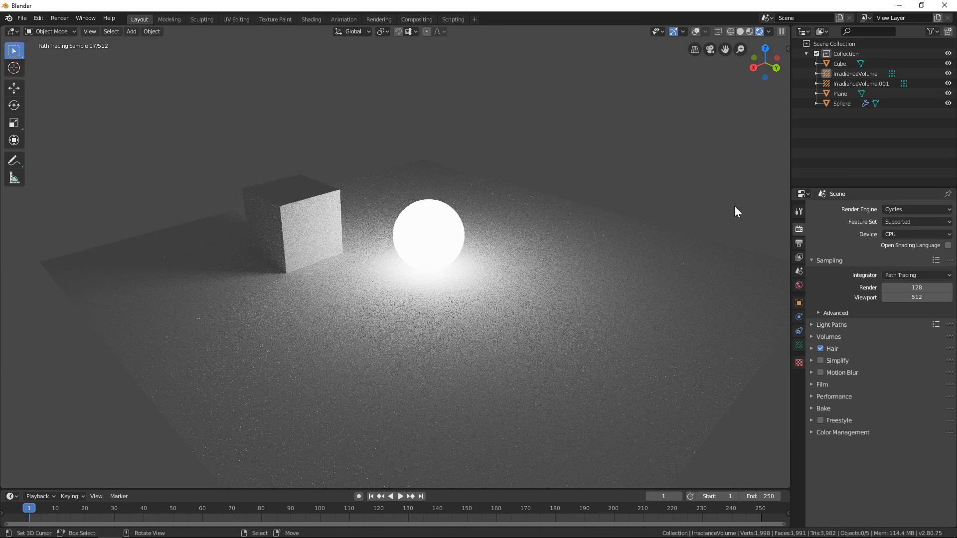
pyautogui.click(906, 209)
pyautogui.click(899, 220)
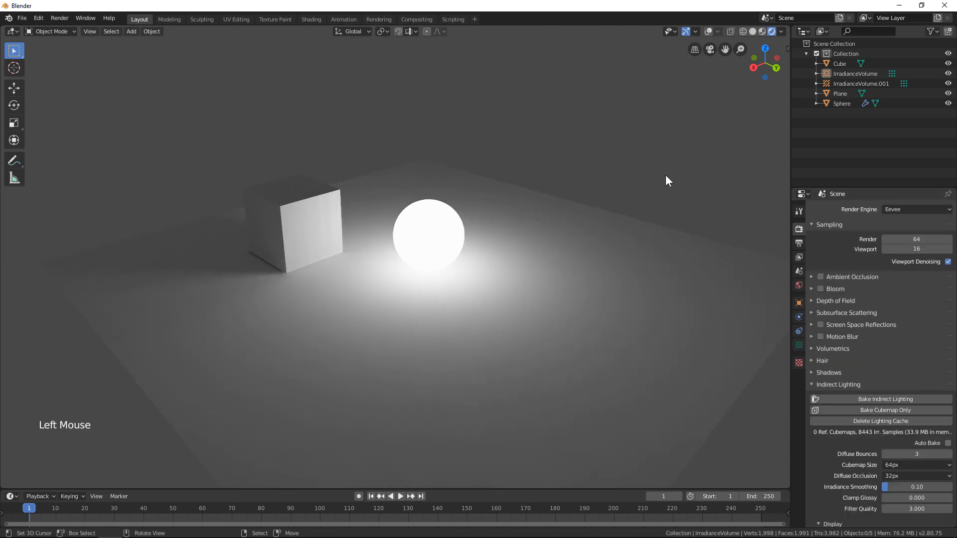
# Show the scene in solid shading without overlays and frame the cube and sphere side by side from a low angle.
pyautogui.moveTo(666, 175); pyautogui.dragTo(573, 215, button='middle')
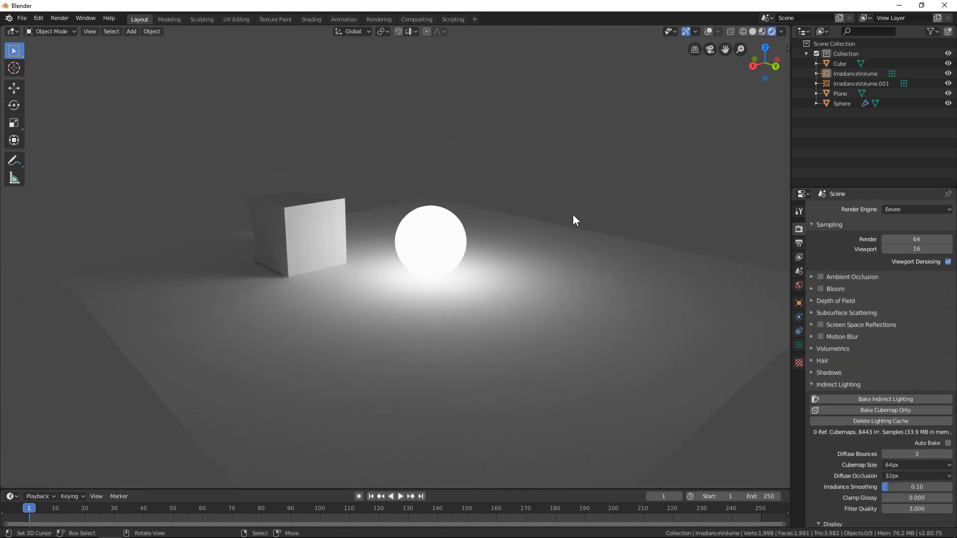
pyautogui.press('z')
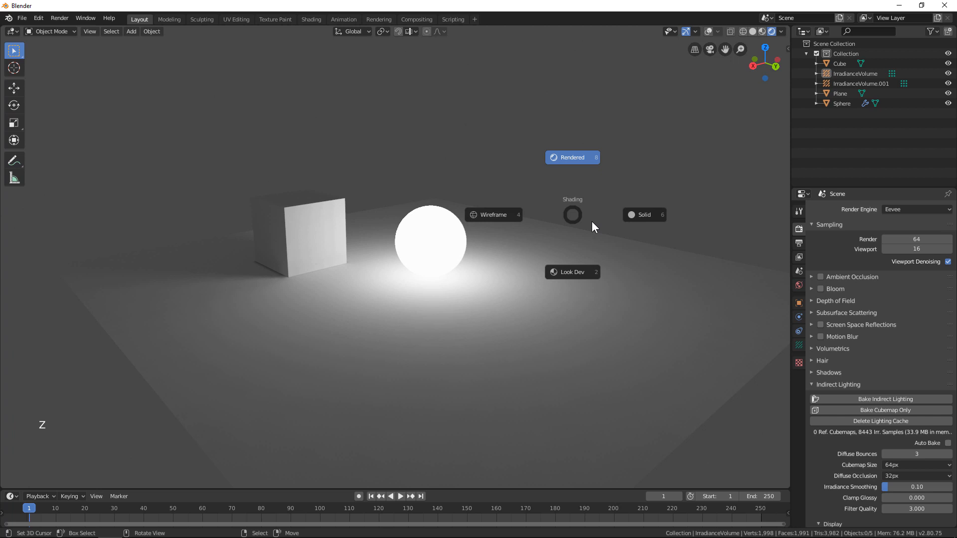
pyautogui.click(635, 218)
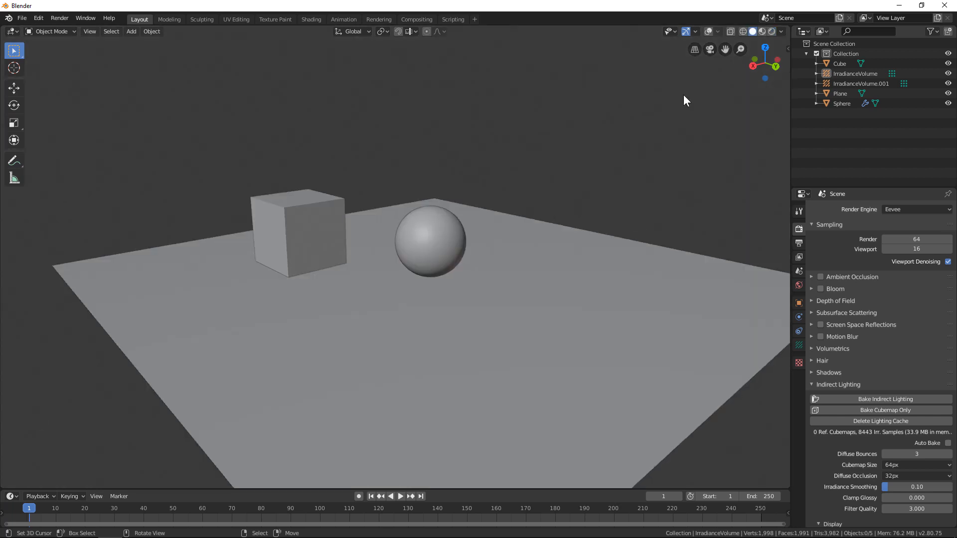
pyautogui.click(707, 32)
pyautogui.scroll(2, 375, 285)
pyautogui.moveTo(375, 285); pyautogui.dragTo(394, 269, button='middle')
pyautogui.keyDown('shift'); pyautogui.moveTo(394, 269); pyautogui.dragTo(412, 249, button='middle'); pyautogui.keyUp('shift')
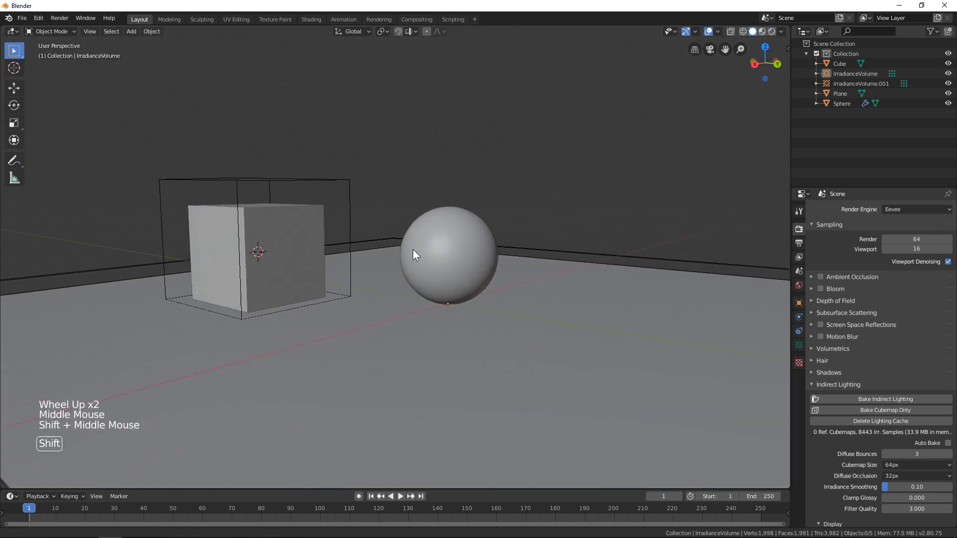
pyautogui.click(708, 31)
pyautogui.scroll(1, 502, 167)
pyautogui.keyDown('shift'); pyautogui.moveTo(493, 169); pyautogui.dragTo(544, 163, button='middle'); pyautogui.keyUp('shift')
pyautogui.scroll(1, 545, 160)
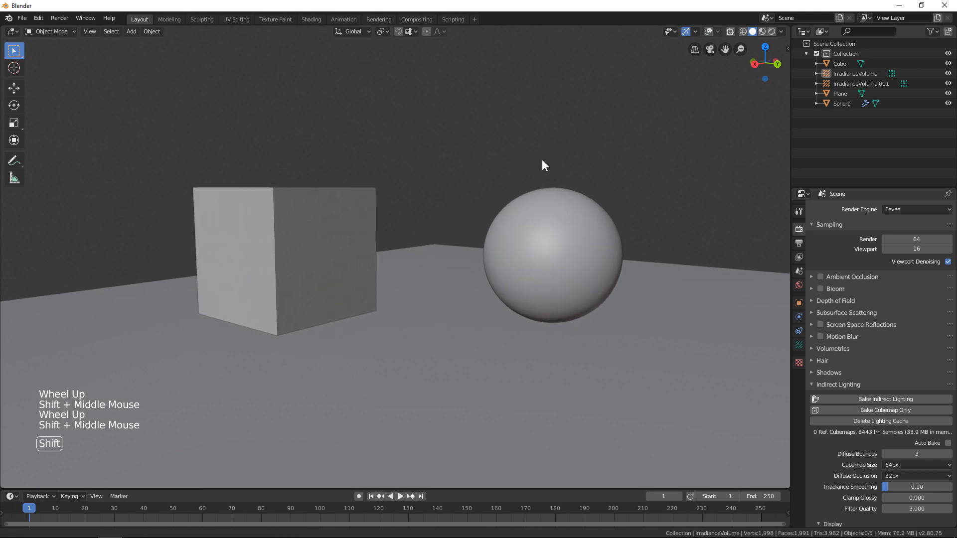
# Add a camera and align it to the current view of the cube and sphere.
pyautogui.hotkey('shift', 'a')
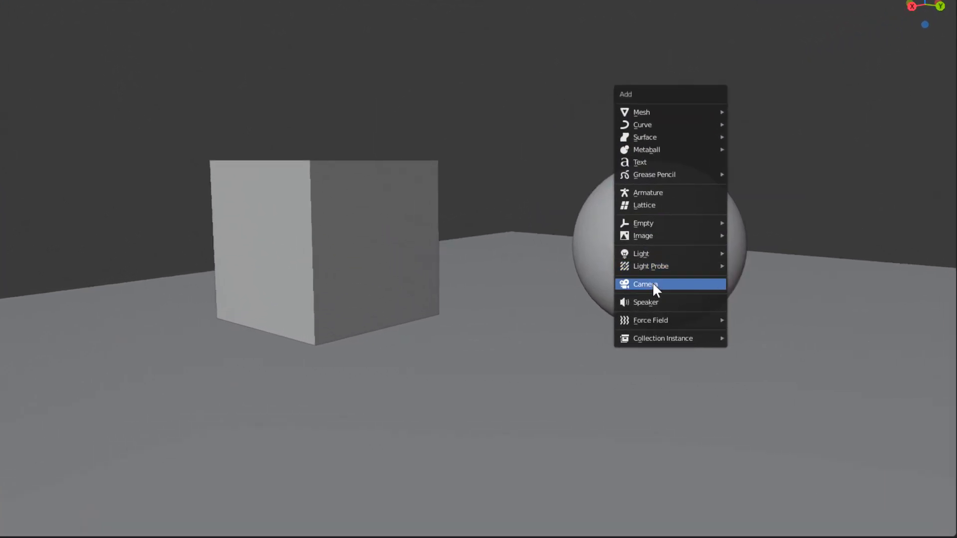
pyautogui.click(653, 282)
pyautogui.press('ctrl+alt+KP_0')
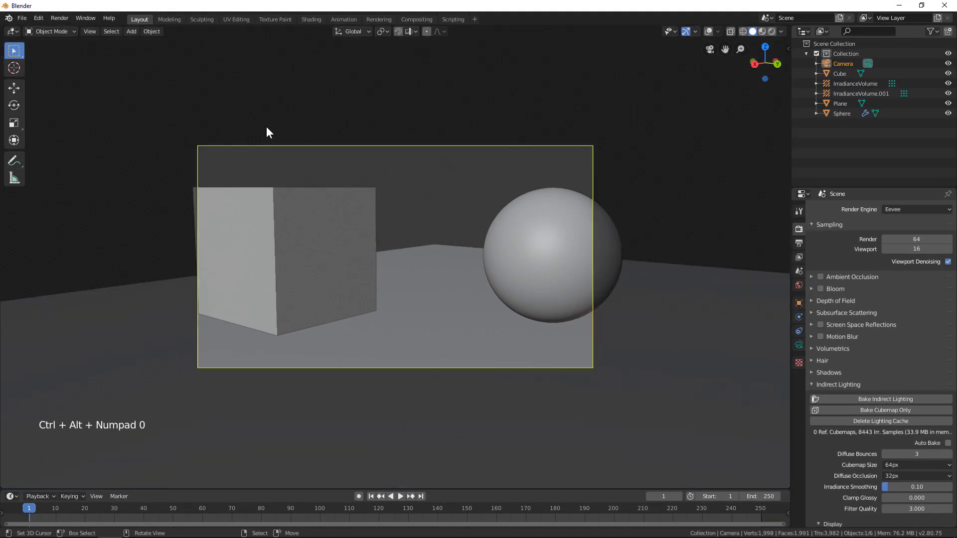
# Move the camera back with Walk Navigation so the cube and sphere both fit in the frame.
pyautogui.click(89, 31)
pyautogui.moveTo(138, 154)
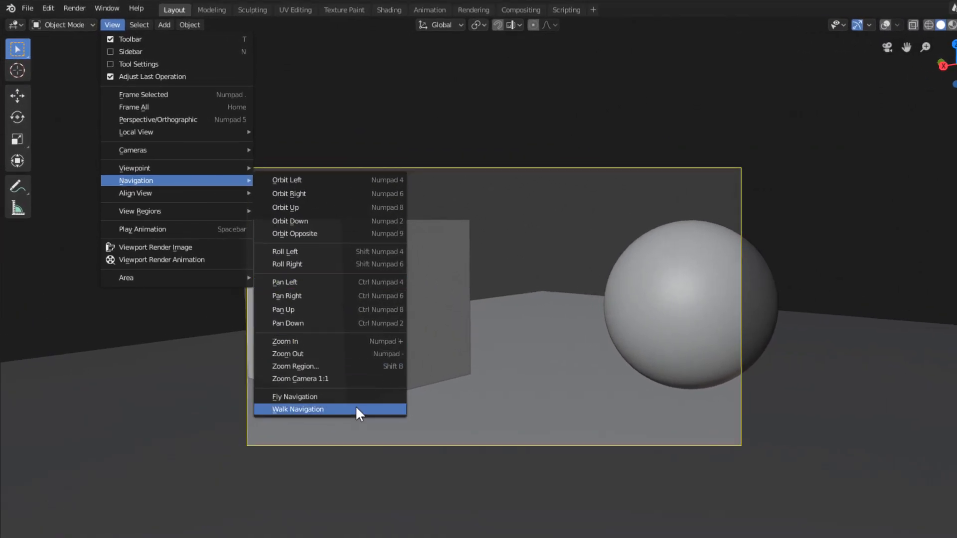
pyautogui.click(355, 408)
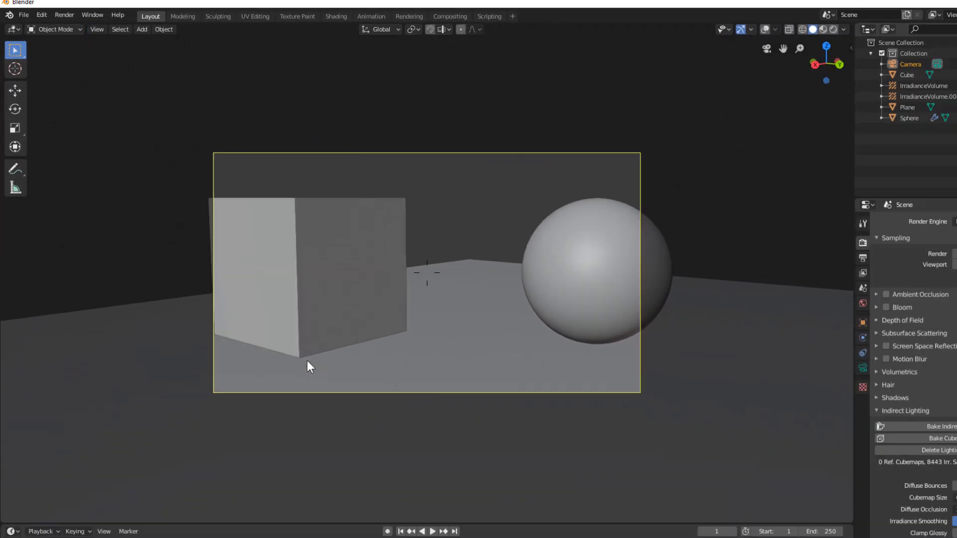
pyautogui.press('s')
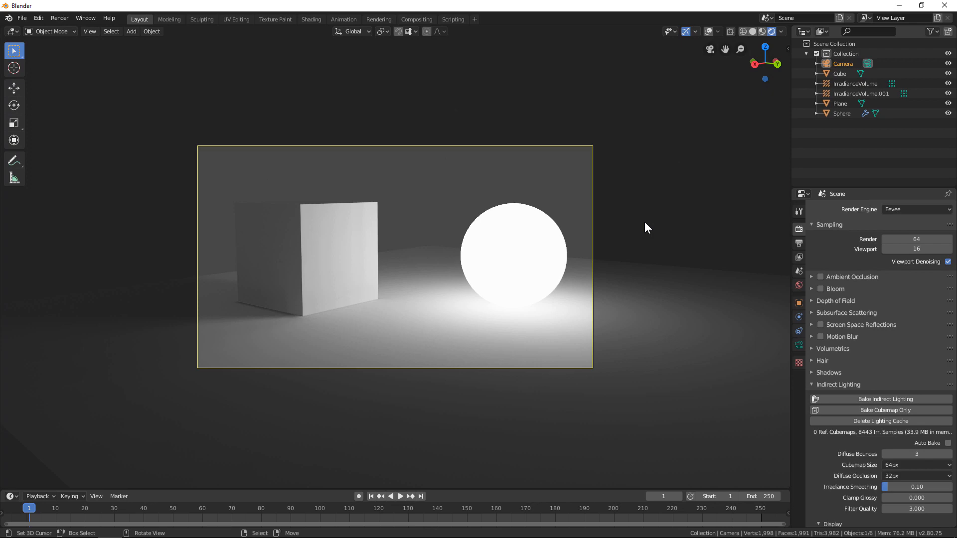
# Render the camera view as a still image in Eevee and close the render window.
pyautogui.click(64, 18)
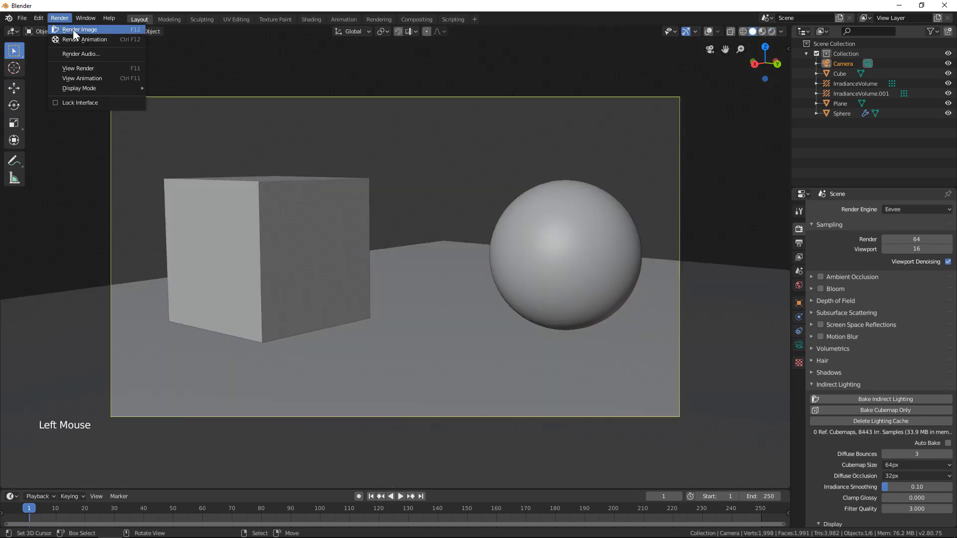
pyautogui.click(73, 31)
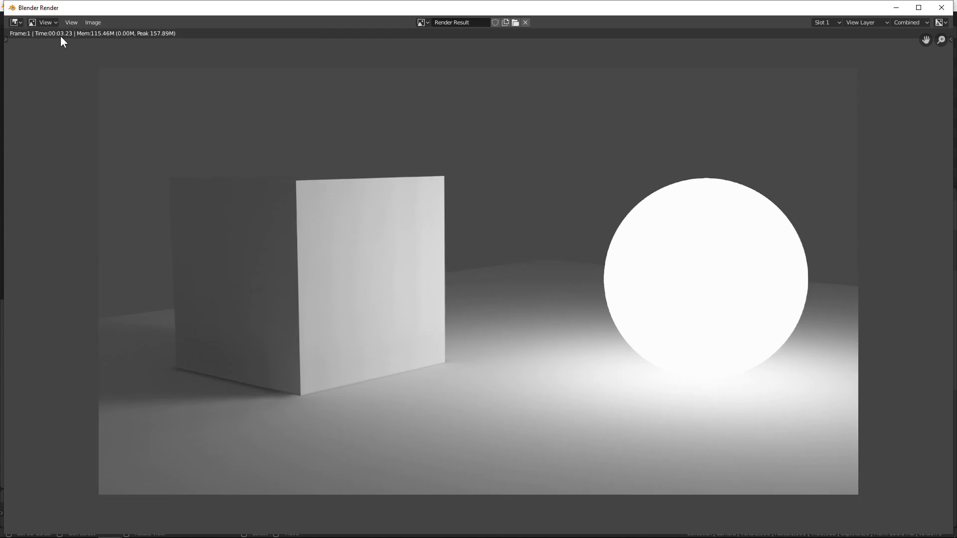
pyautogui.click(939, 10)
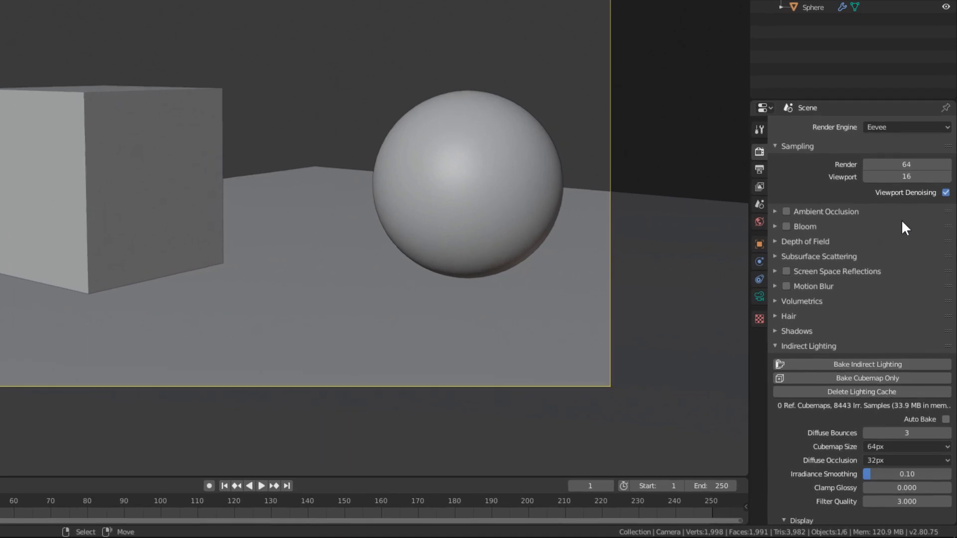
# Set the render engine to Cycles with 512 render samples.
pyautogui.click(910, 124)
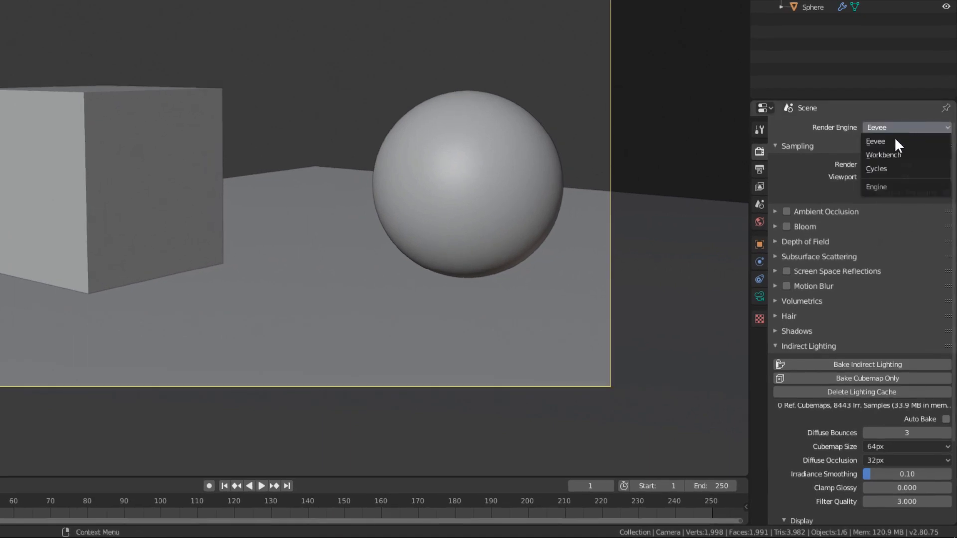
pyautogui.click(877, 169)
pyautogui.click(897, 225)
pyautogui.write('512')
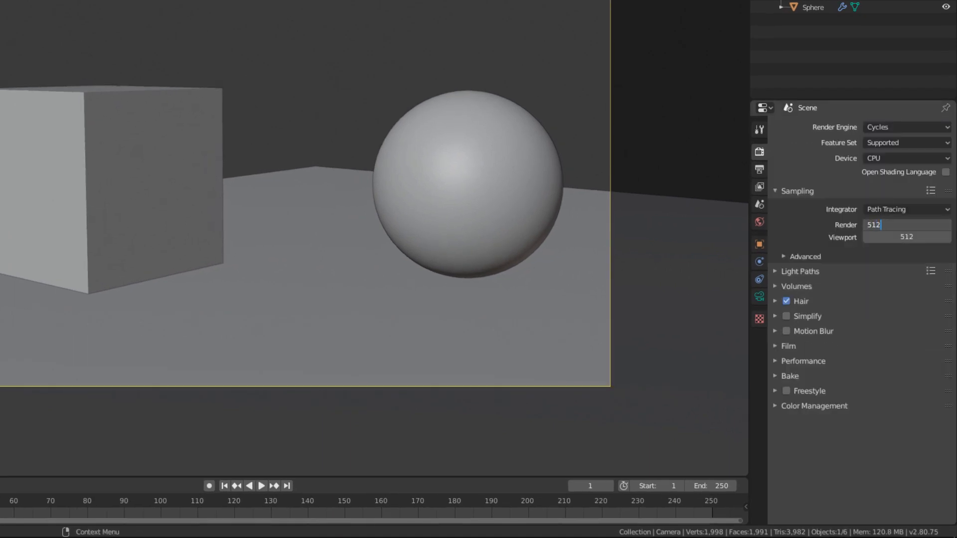
pyautogui.click(792, 191)
# Enable Denoising for the view layer.
pyautogui.click(759, 170)
pyautogui.click(759, 186)
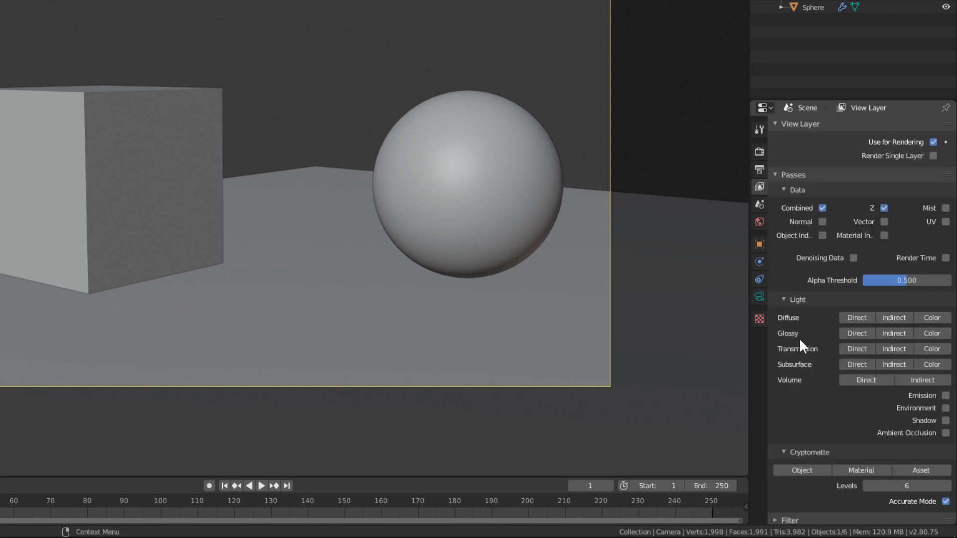
pyautogui.scroll(-2, 803, 361)
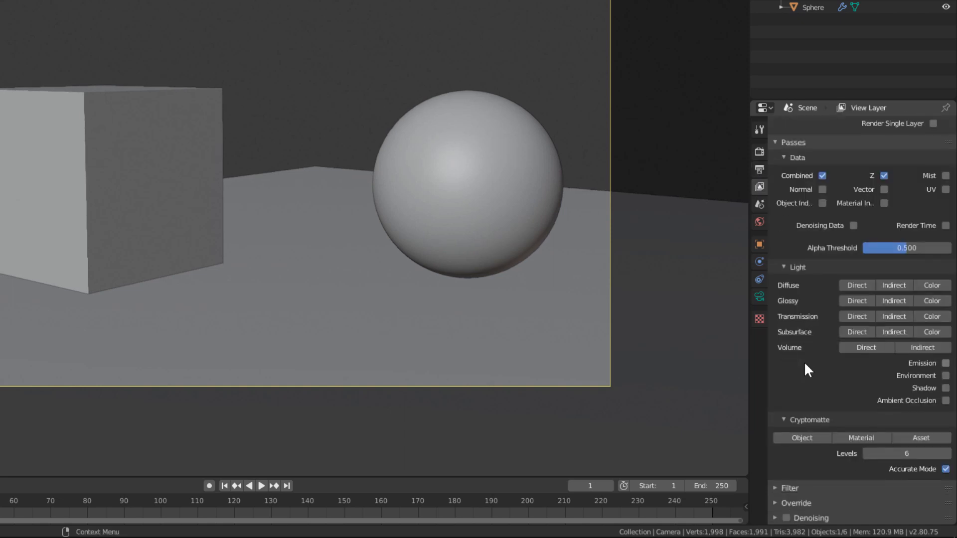
pyautogui.click(786, 518)
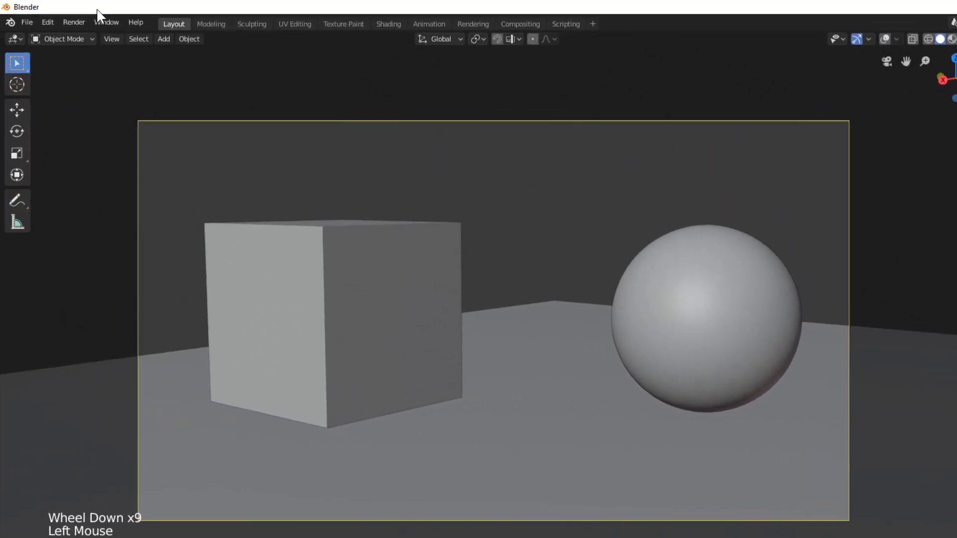
# Reopen the existing Eevee render, switch the render result to Slot 2 and close the render window.
pyautogui.click(74, 22)
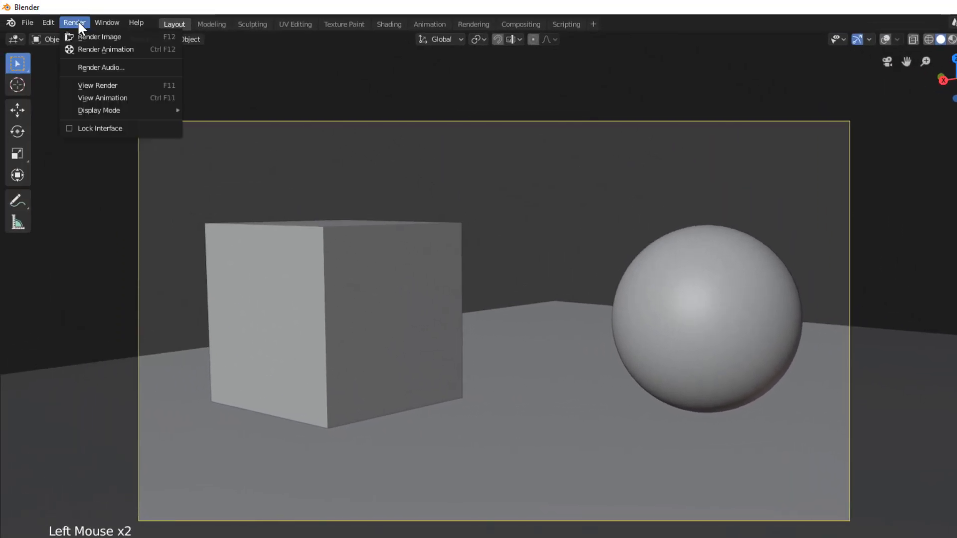
pyautogui.click(115, 87)
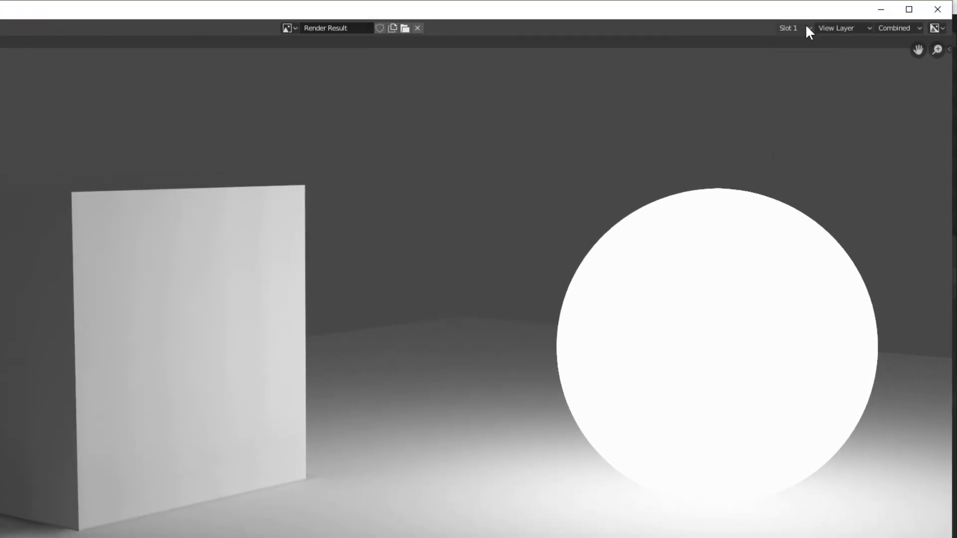
pyautogui.click(796, 28)
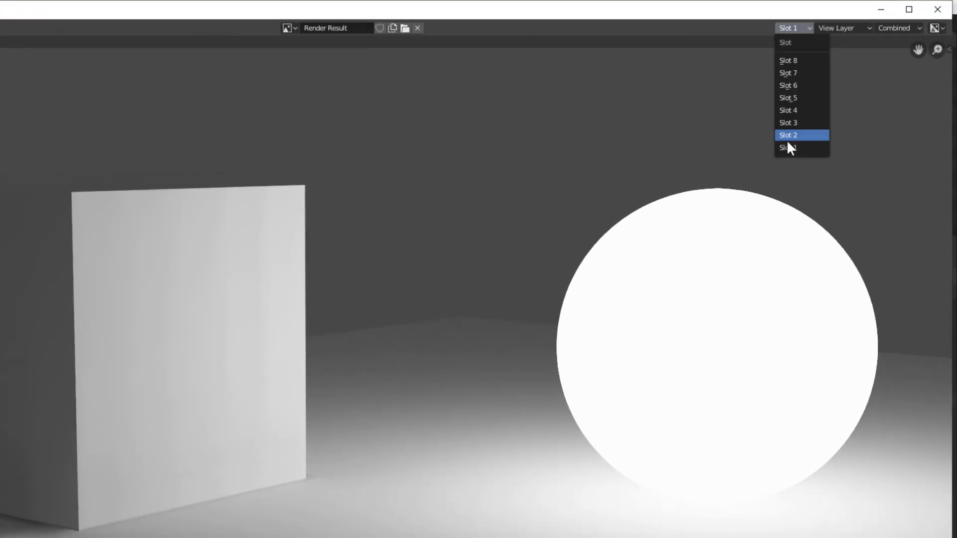
pyautogui.click(787, 136)
pyautogui.click(938, 9)
# Render the camera view as a still image with Cycles into Slot 2.
pyautogui.scroll(-4, 855, 397)
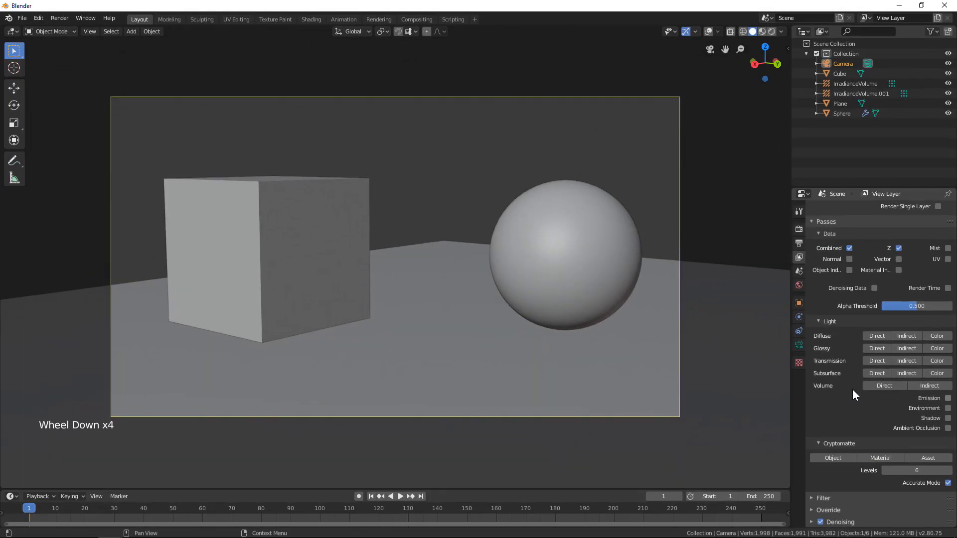
pyautogui.click(799, 229)
pyautogui.scroll(3, 799, 232)
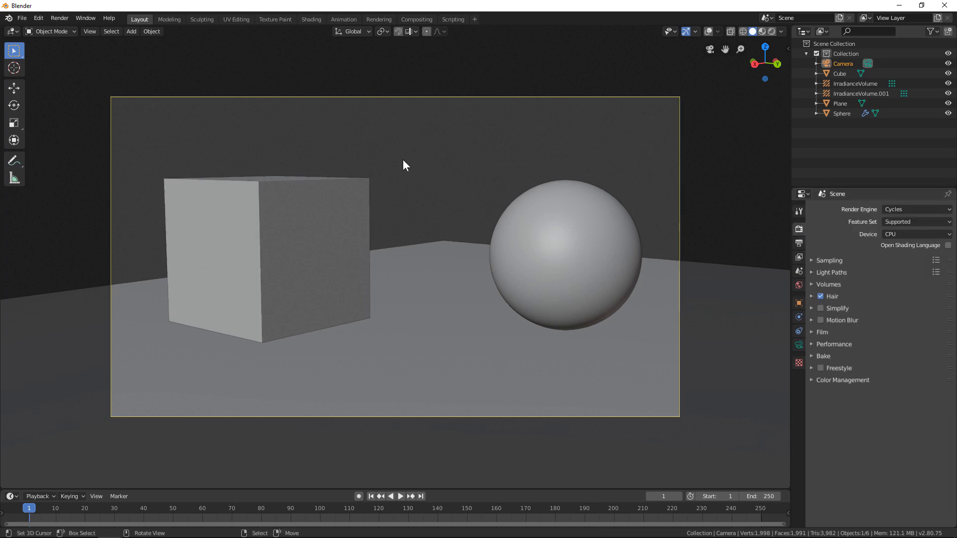
pyautogui.click(60, 18)
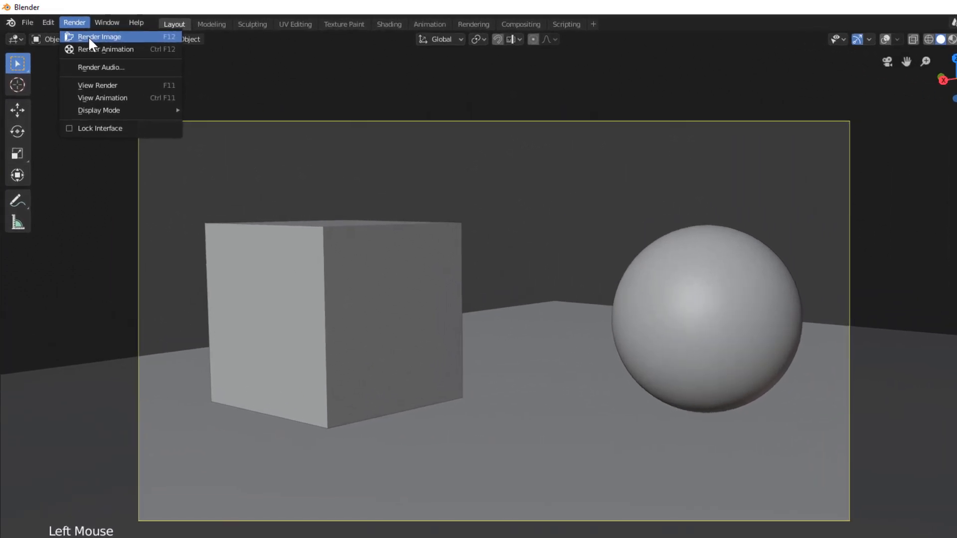
pyautogui.click(72, 29)
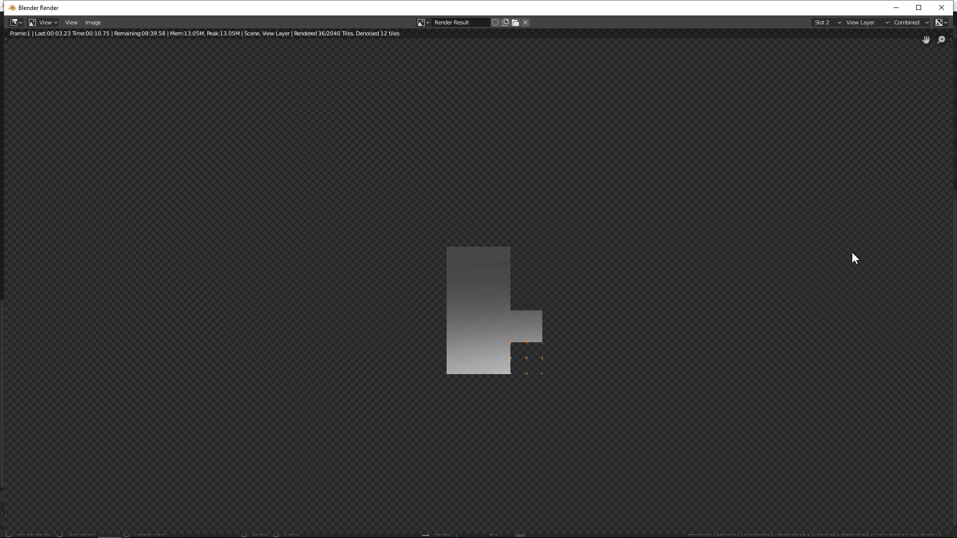
# Examine the finished Cycles render and switch to Slot 1 to compare it with the Eevee render.
pyautogui.scroll(2, 920, 272)
pyautogui.scroll(-3, 920, 272)
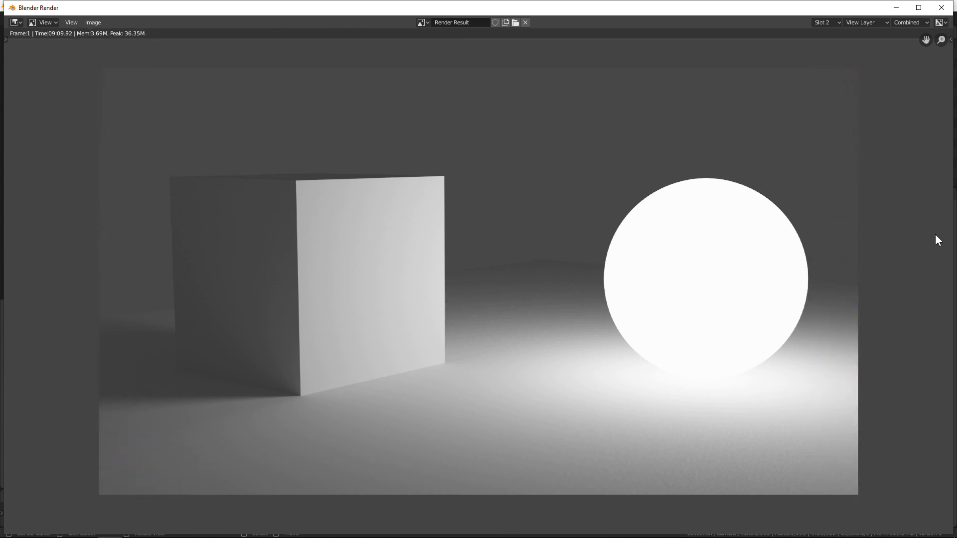
pyautogui.click(822, 23)
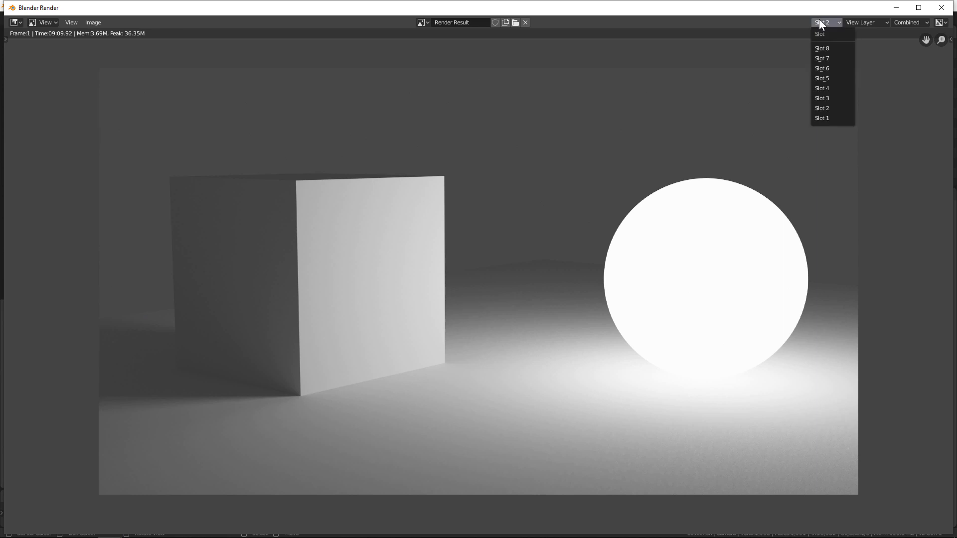
pyautogui.click(820, 118)
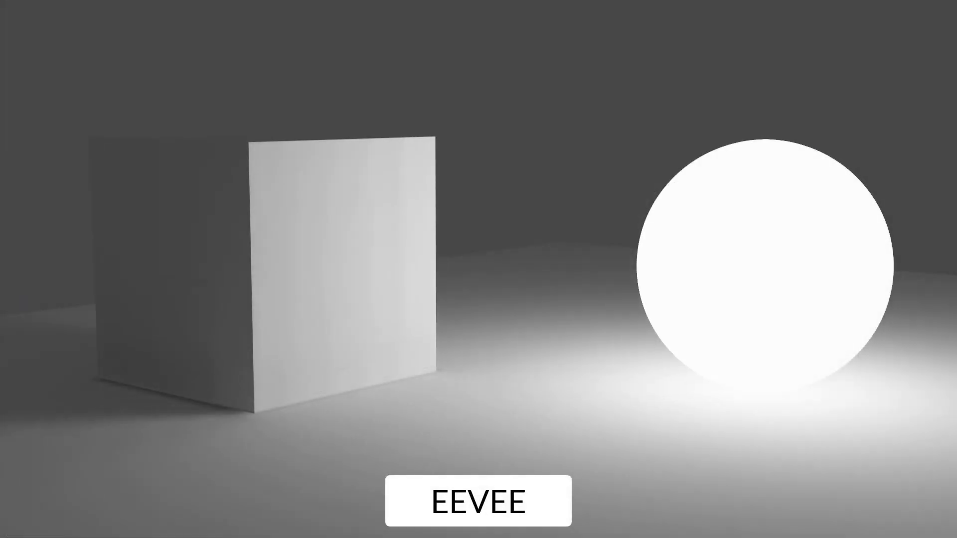